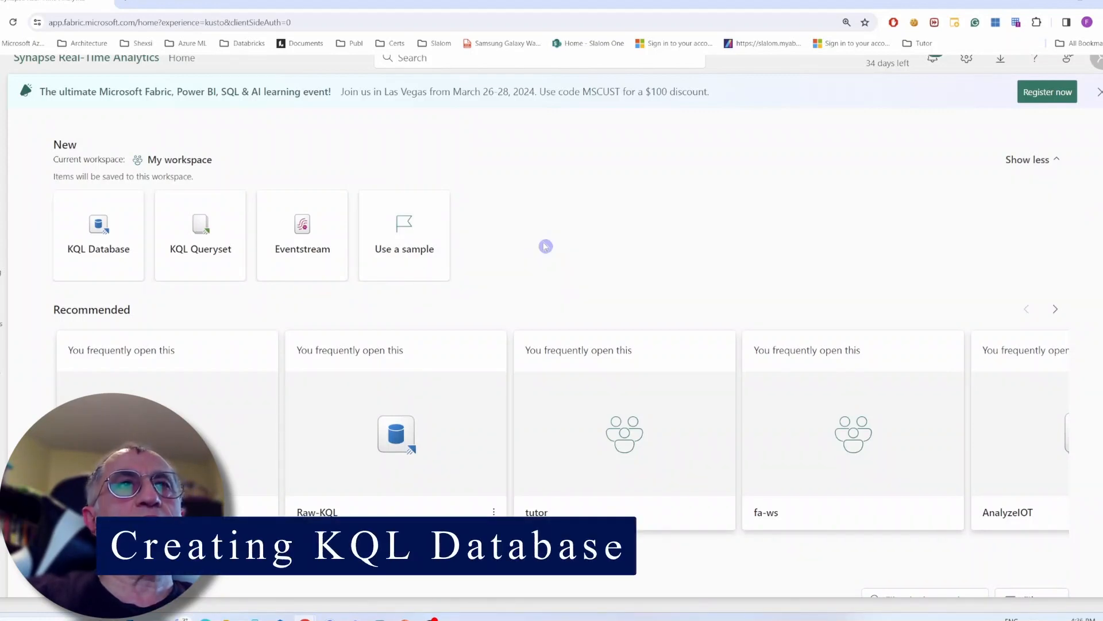
Create a new KQL database named MyFirstKQL in My workspace, keeping the default new database type.
{"action": "left_click", "coordinate": [91, 232]}
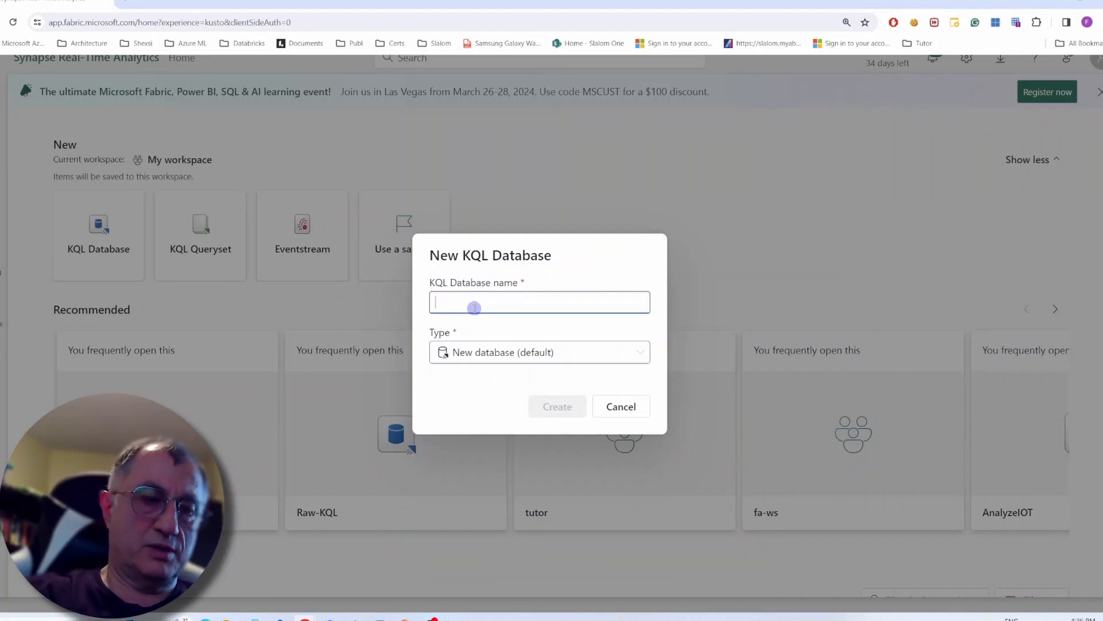
{"action": "type", "text": "MyF"}
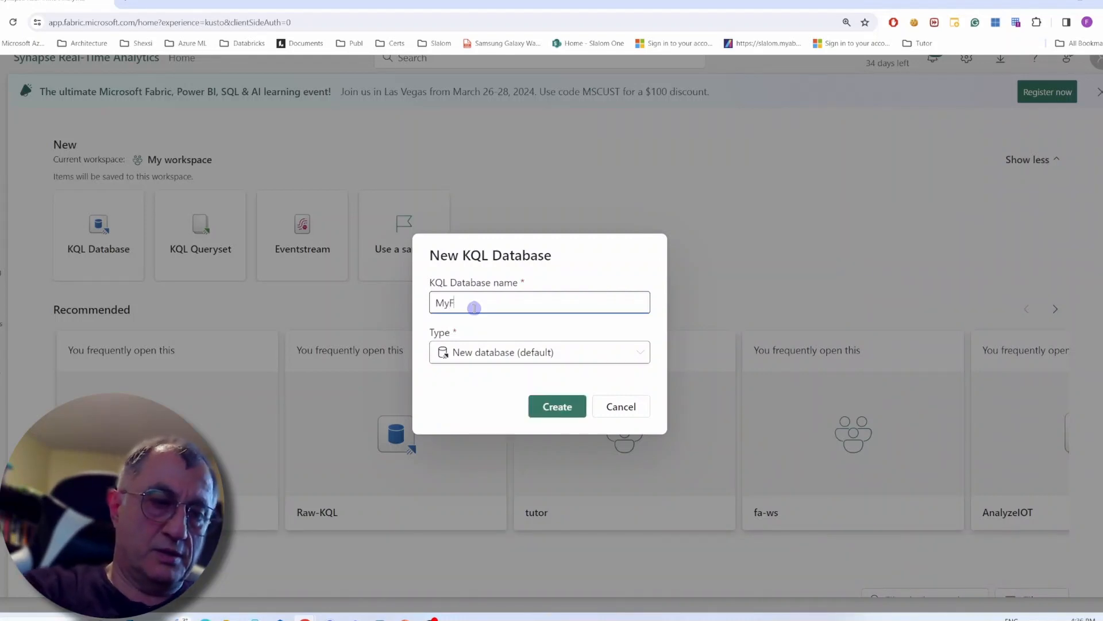
{"action": "type", "text": "irst"}
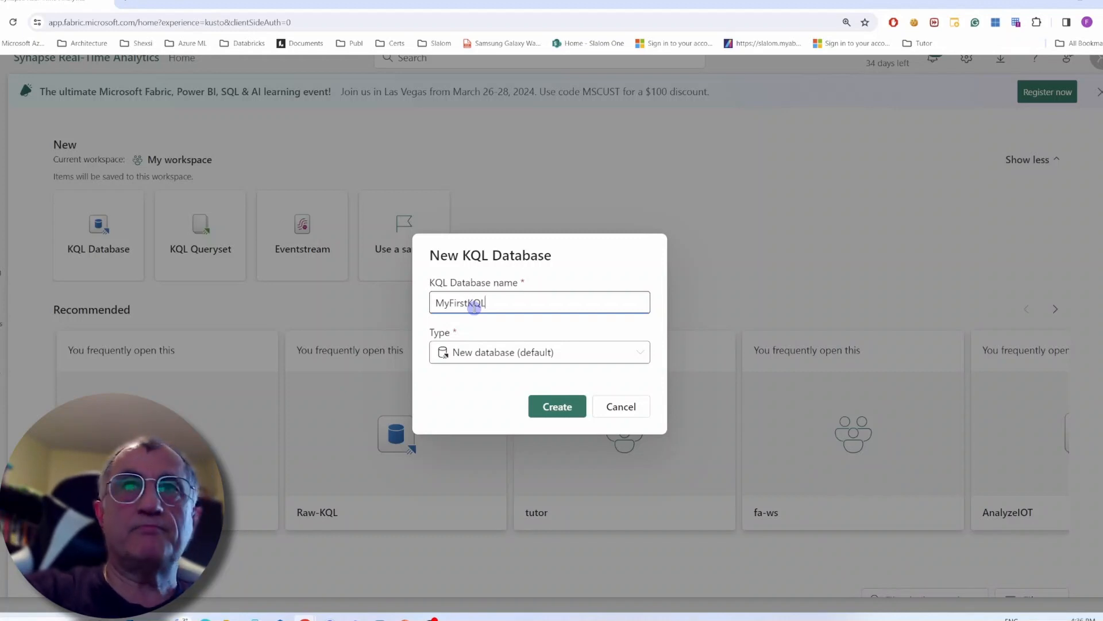
{"action": "type", "text": "KQL"}
{"action": "key", "text": "Return"}
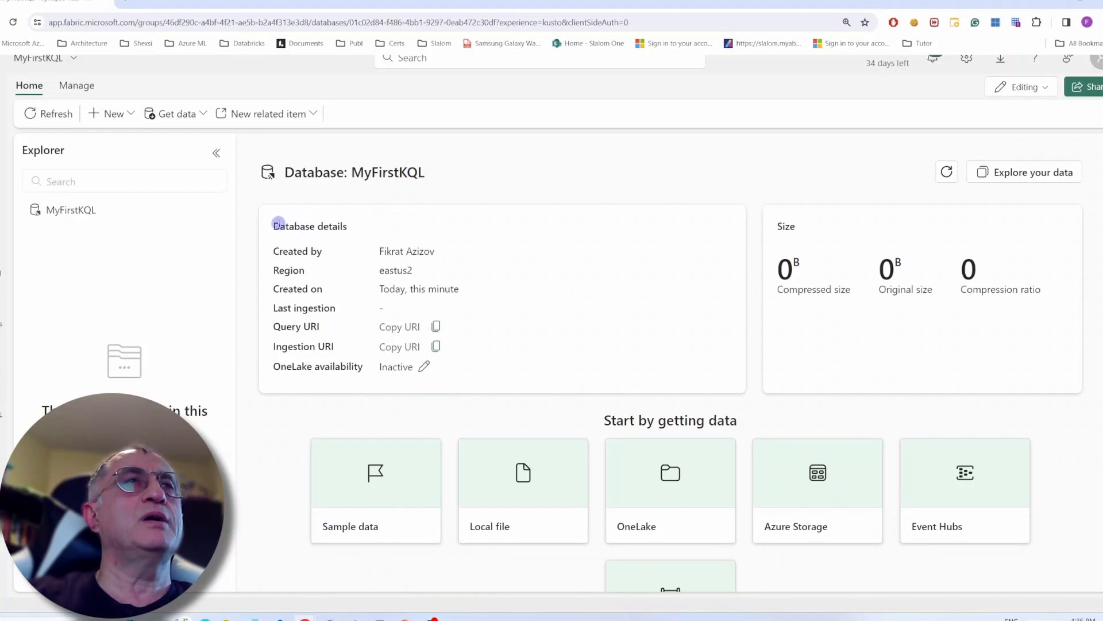
Return to the Real-Time Analytics home page and create a new eventstream named SampleES.
{"action": "left_click", "coordinate": [3, 93]}
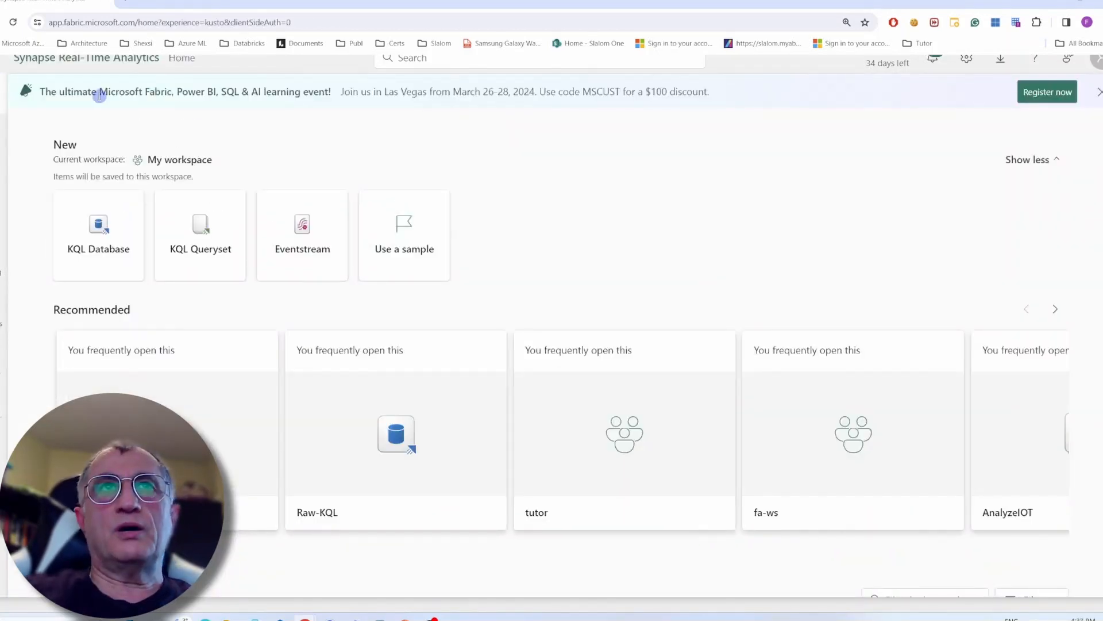
{"action": "left_click", "coordinate": [304, 228]}
{"action": "left_click", "coordinate": [495, 331]}
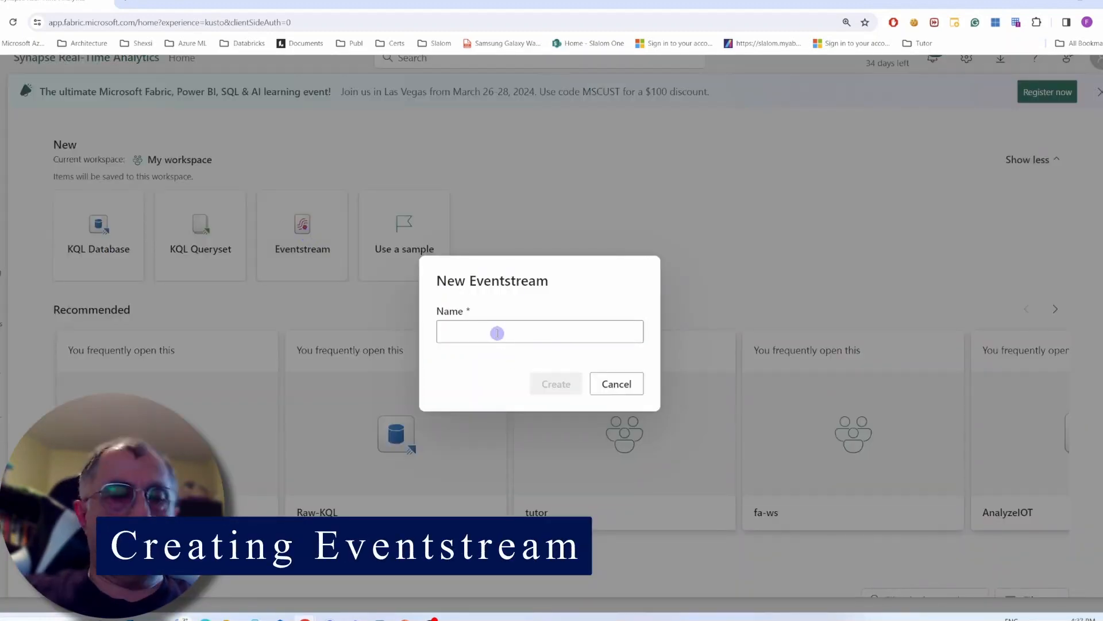
{"action": "type", "text": "Samp"}
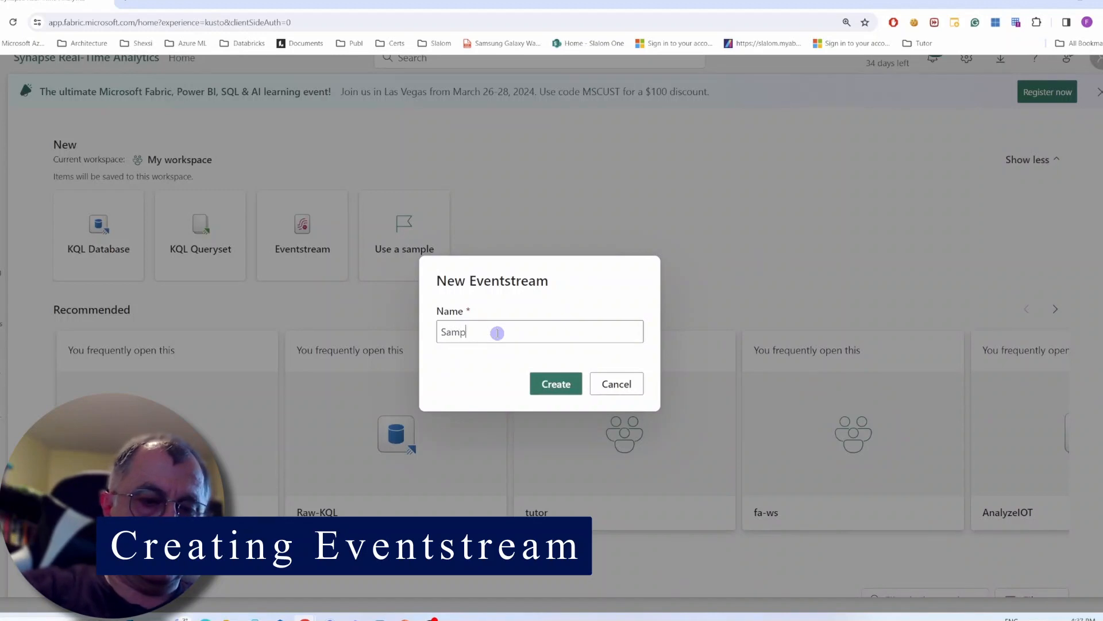
{"action": "type", "text": "le"}
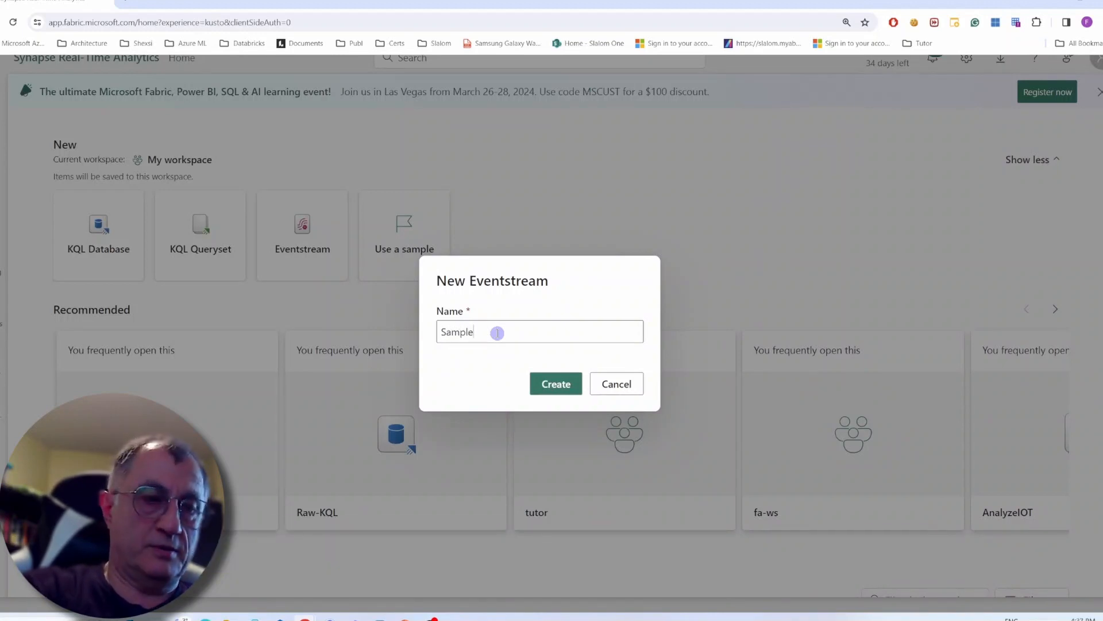
{"action": "type", "text": "ES"}
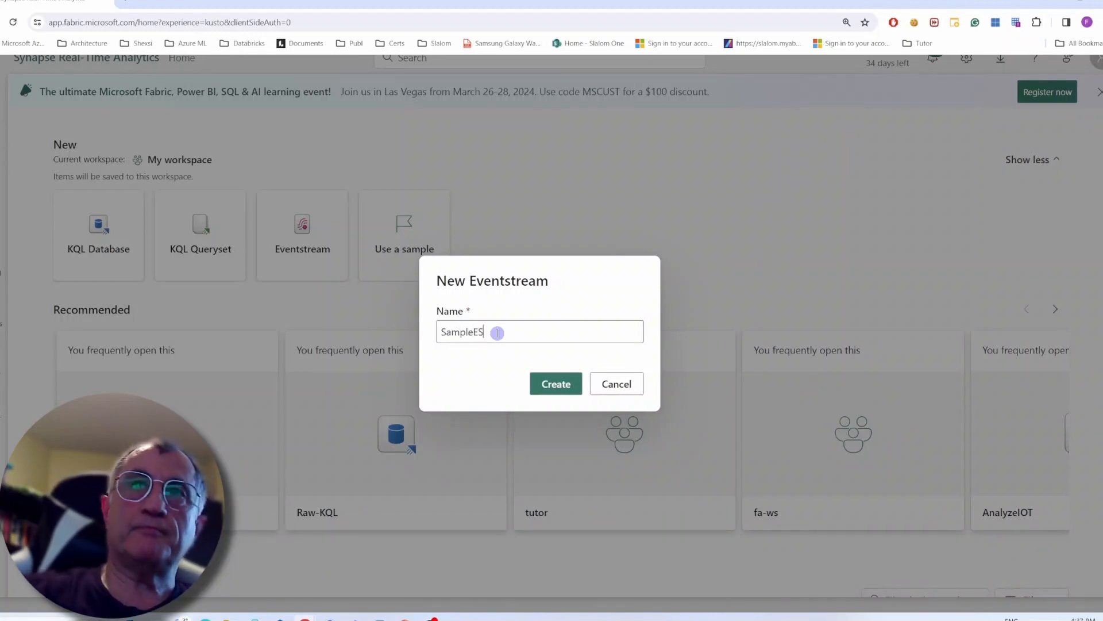
{"action": "left_click", "coordinate": [557, 384]}
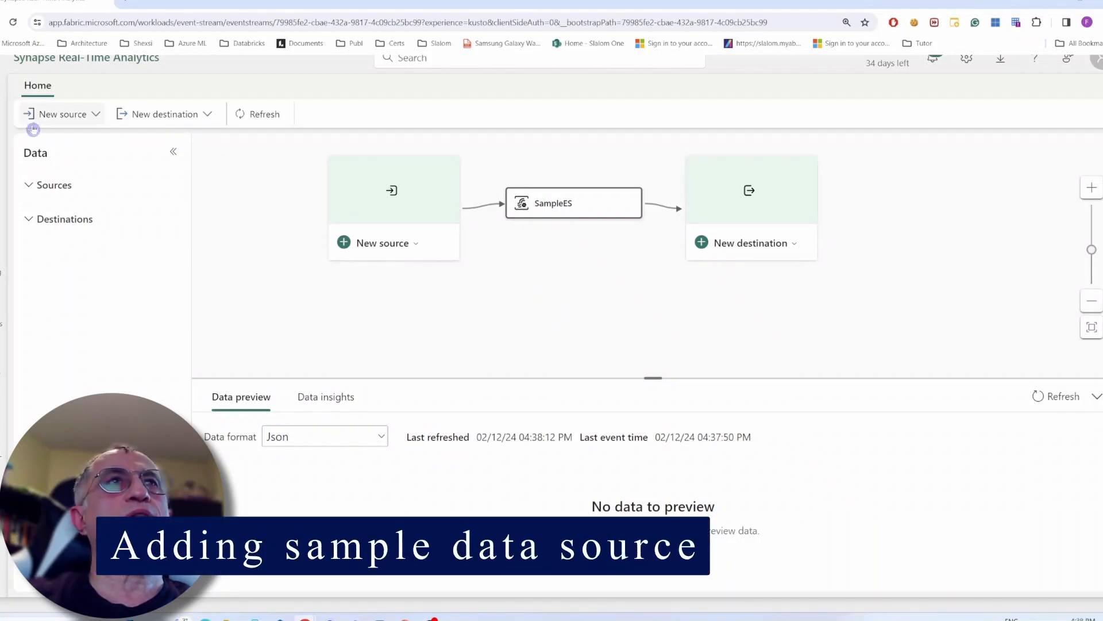
Add a sample data source named SourceDS to the eventstream, using the Stock Market (high data-rate) sample.
{"action": "left_click", "coordinate": [414, 247]}
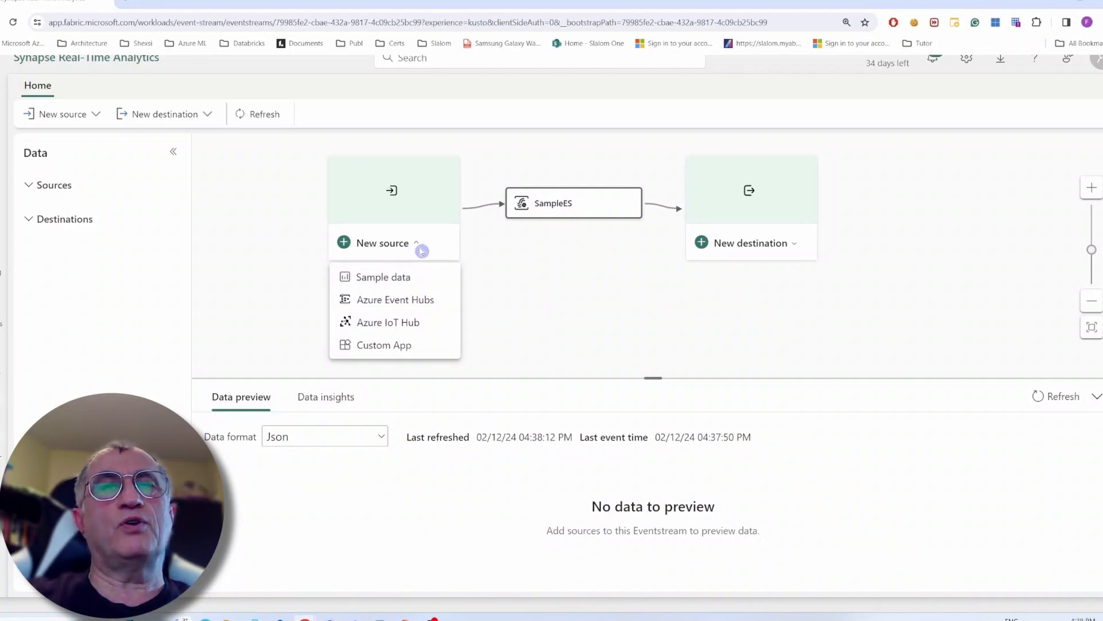
{"action": "left_click", "coordinate": [401, 281]}
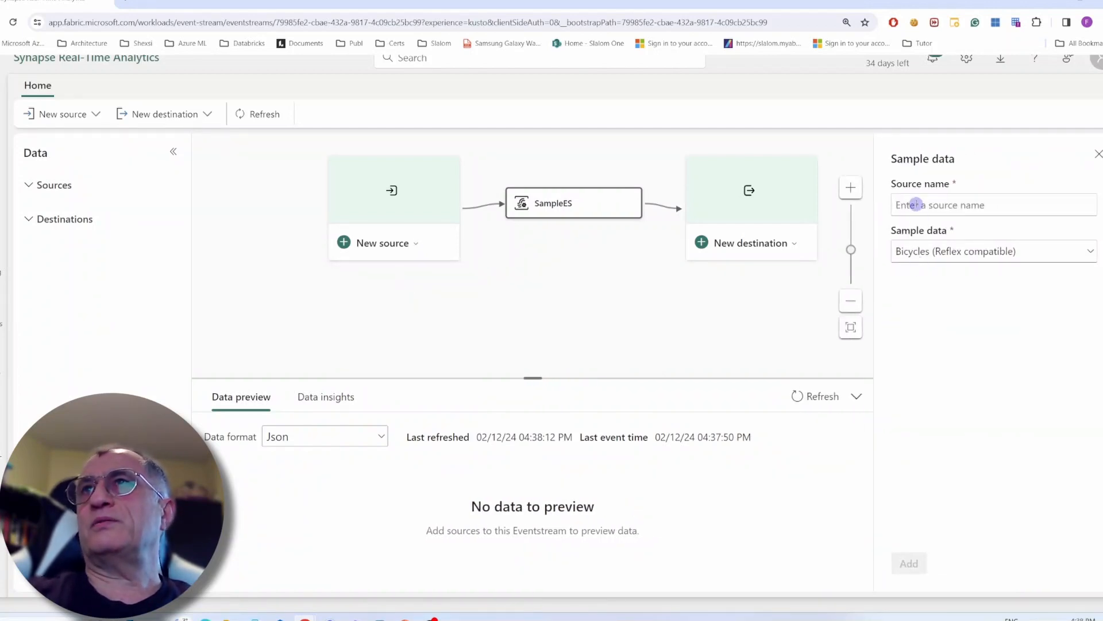
{"action": "type", "text": "S"}
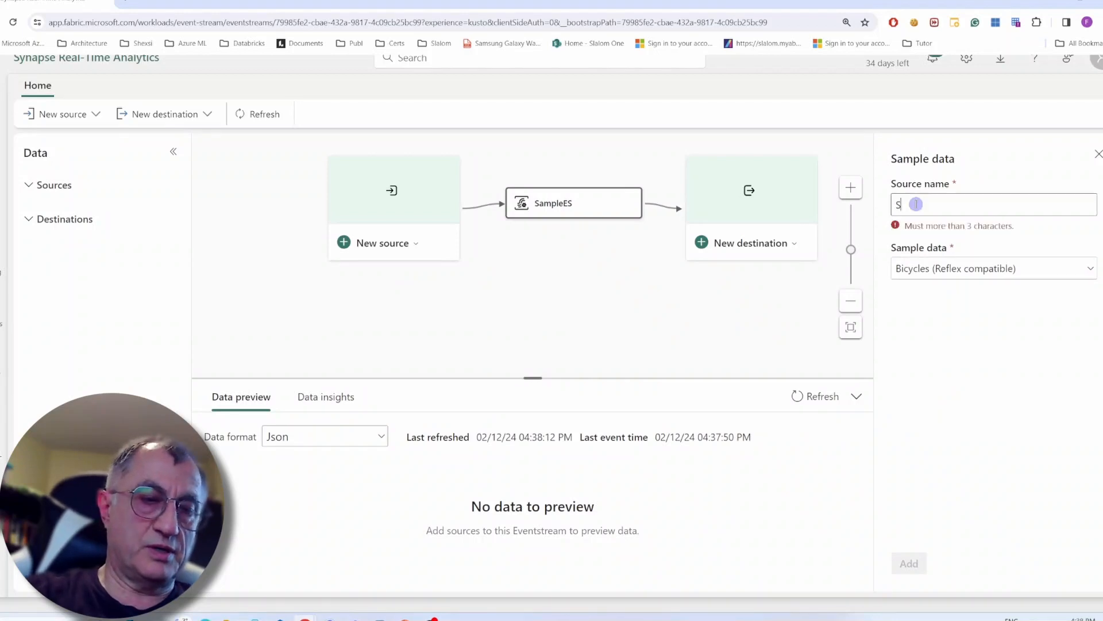
{"action": "type", "text": "ourceDS"}
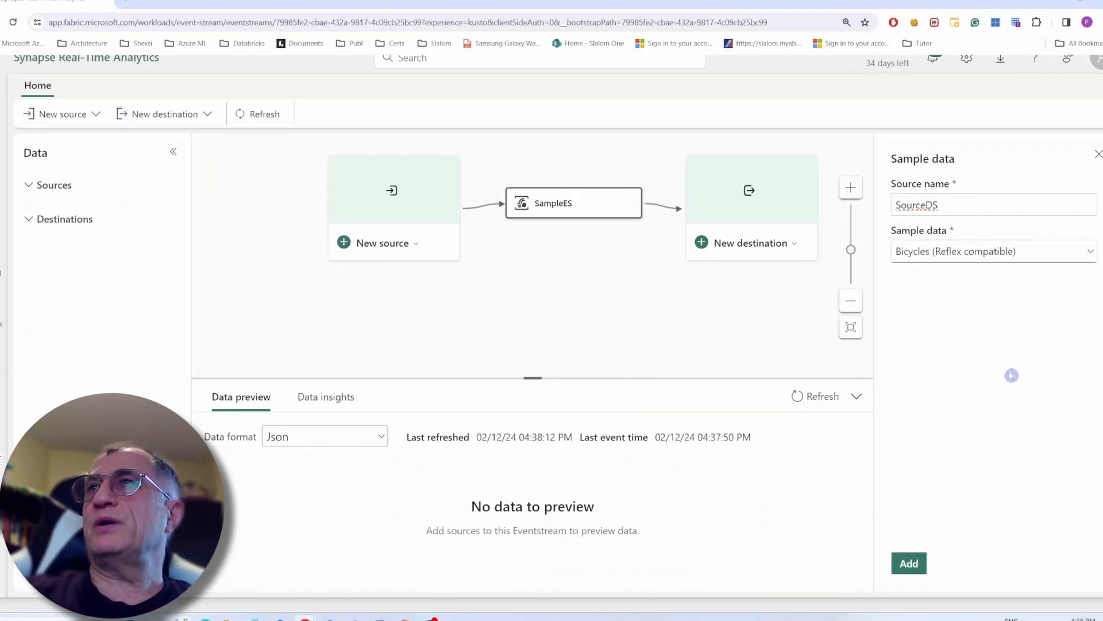
{"action": "left_click", "coordinate": [1086, 252]}
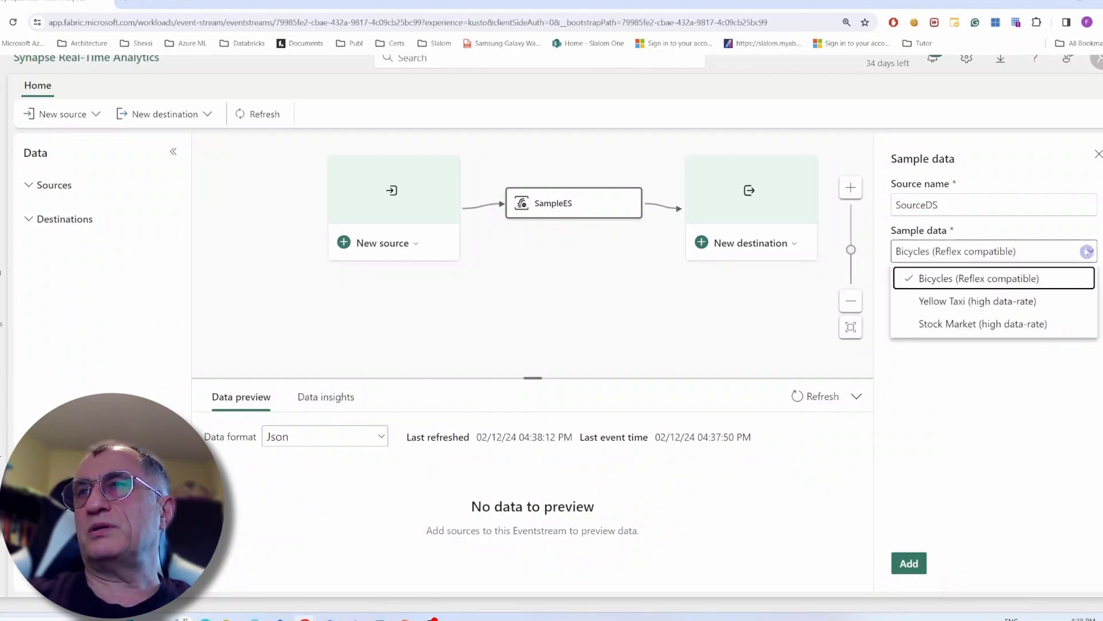
{"action": "left_click", "coordinate": [956, 323]}
{"action": "left_click", "coordinate": [909, 563]}
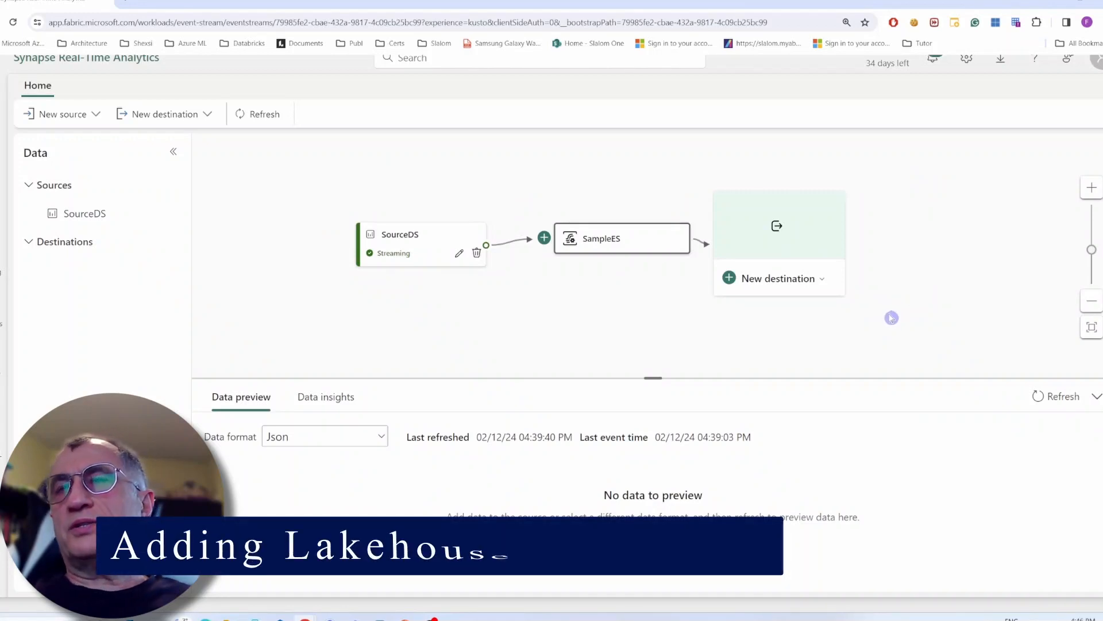
Set up a Lakehouse destination named LH-DS that targets the Bronze lakehouse in My workspace.
{"action": "left_click", "coordinate": [824, 280]}
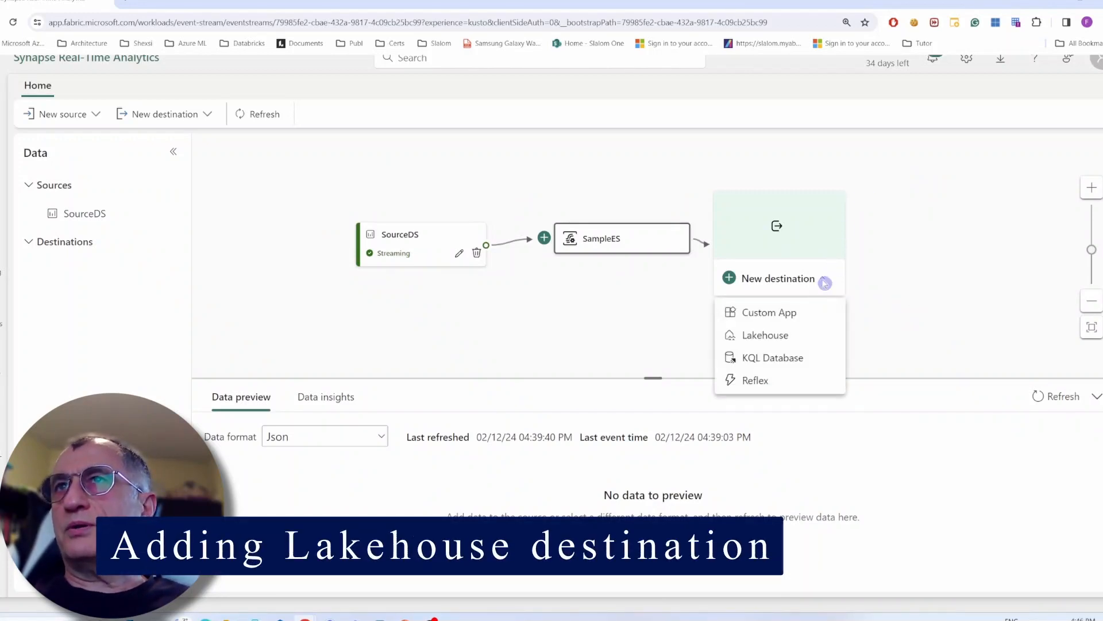
{"action": "left_click", "coordinate": [783, 339]}
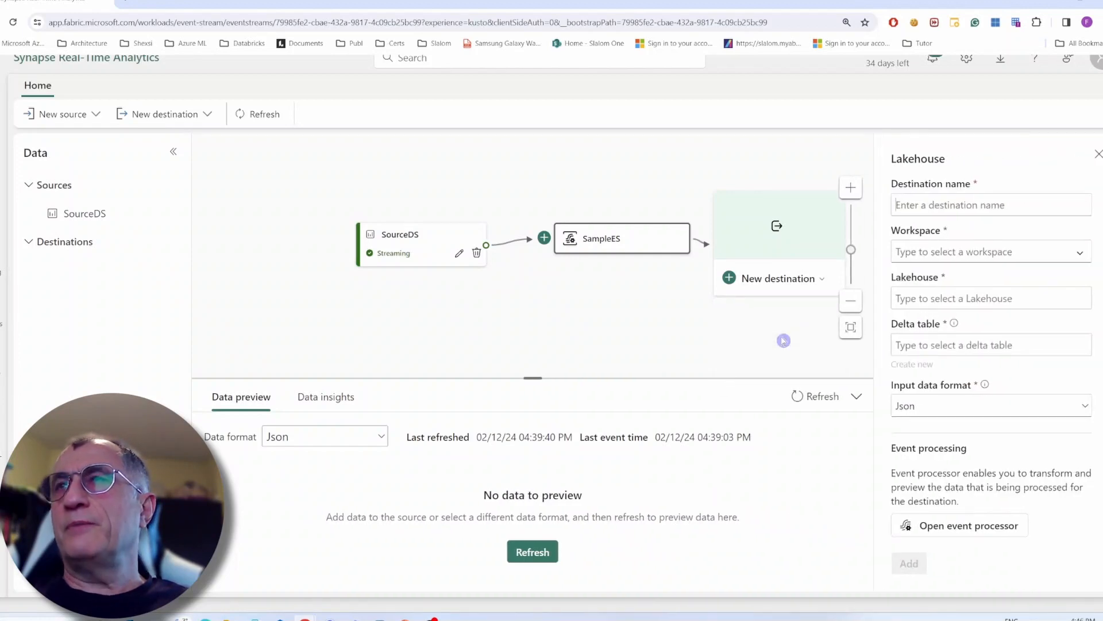
{"action": "left_click", "coordinate": [940, 205]}
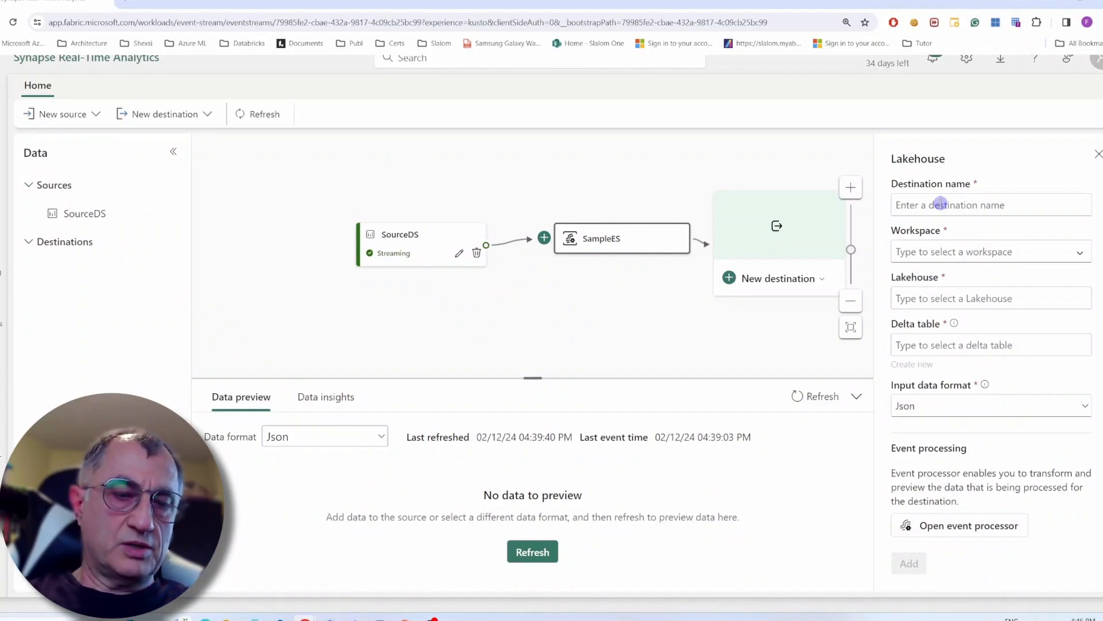
{"action": "type", "text": "LH"}
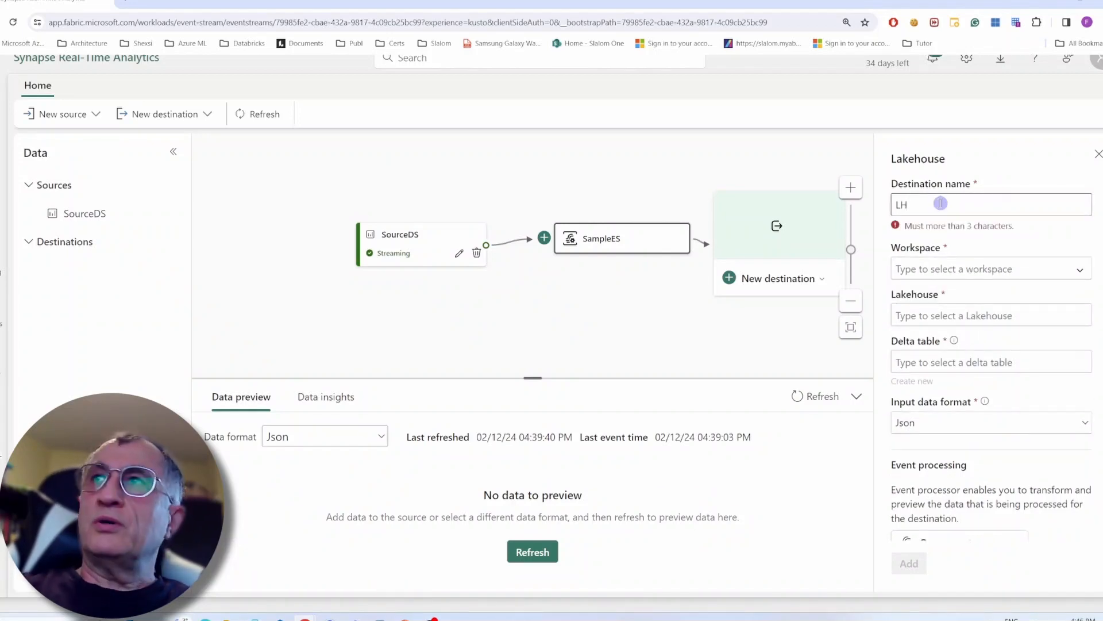
{"action": "type", "text": "-DS"}
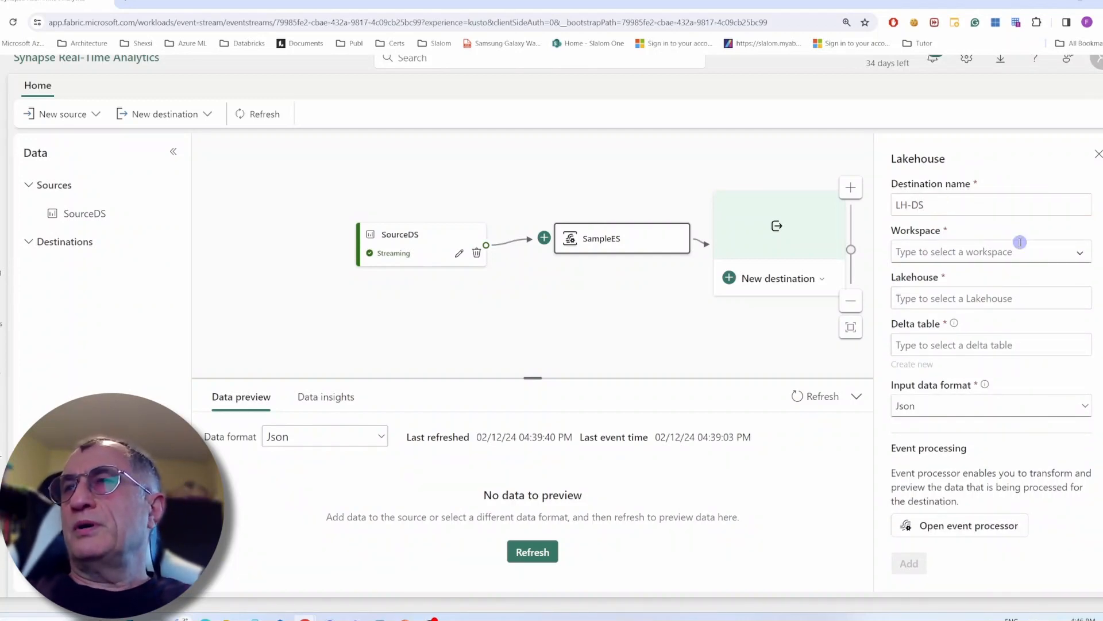
{"action": "left_click", "coordinate": [1082, 252]}
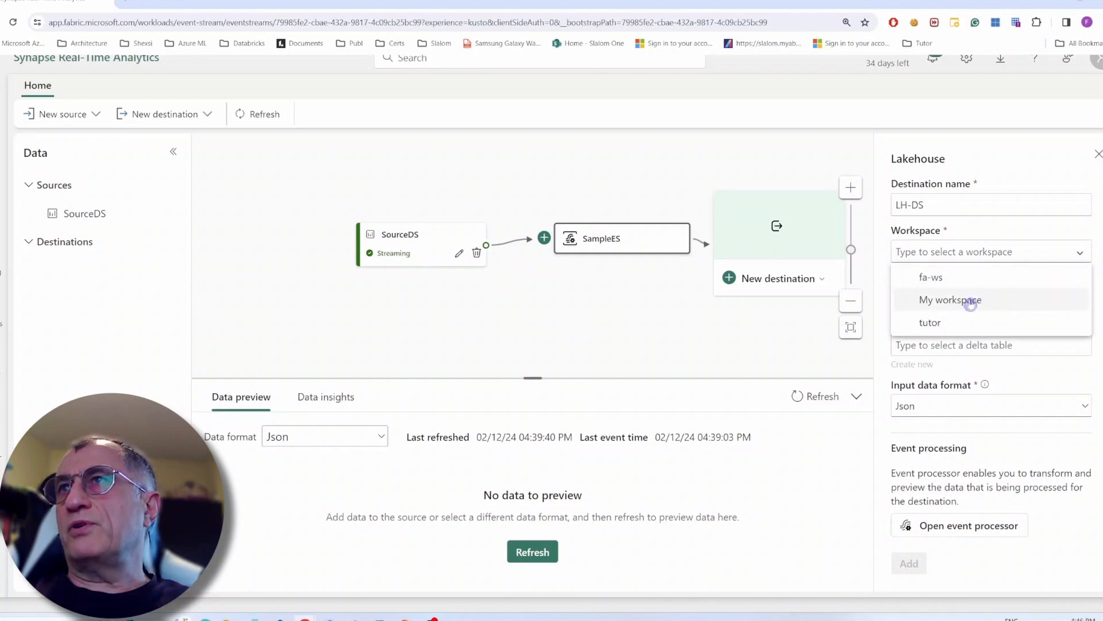
{"action": "left_click", "coordinate": [971, 300]}
{"action": "left_click", "coordinate": [1081, 300]}
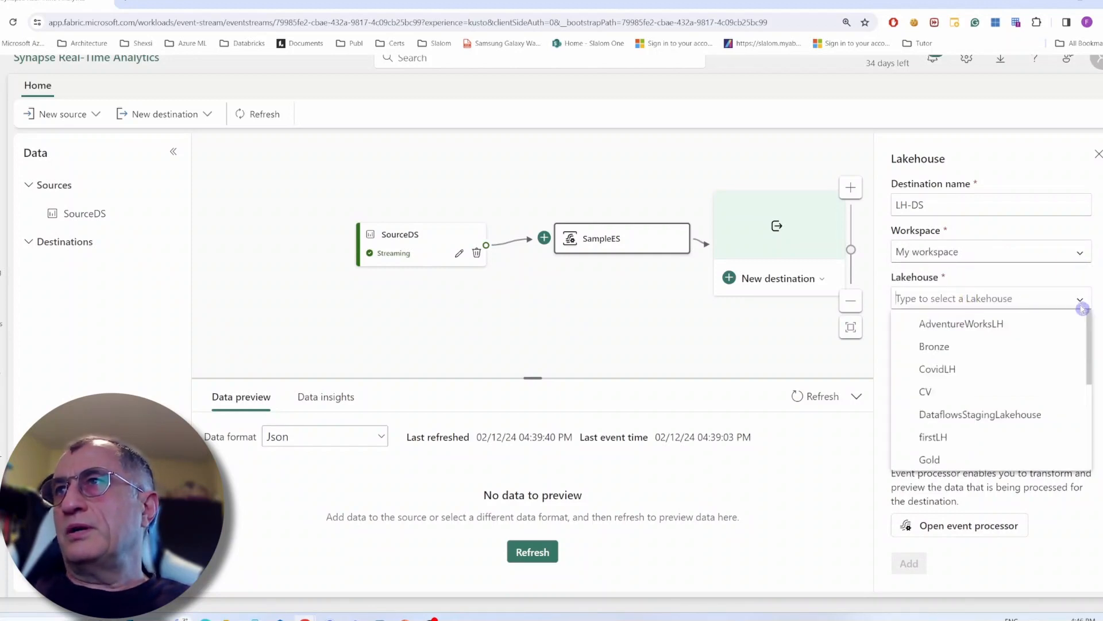
{"action": "left_click", "coordinate": [938, 350]}
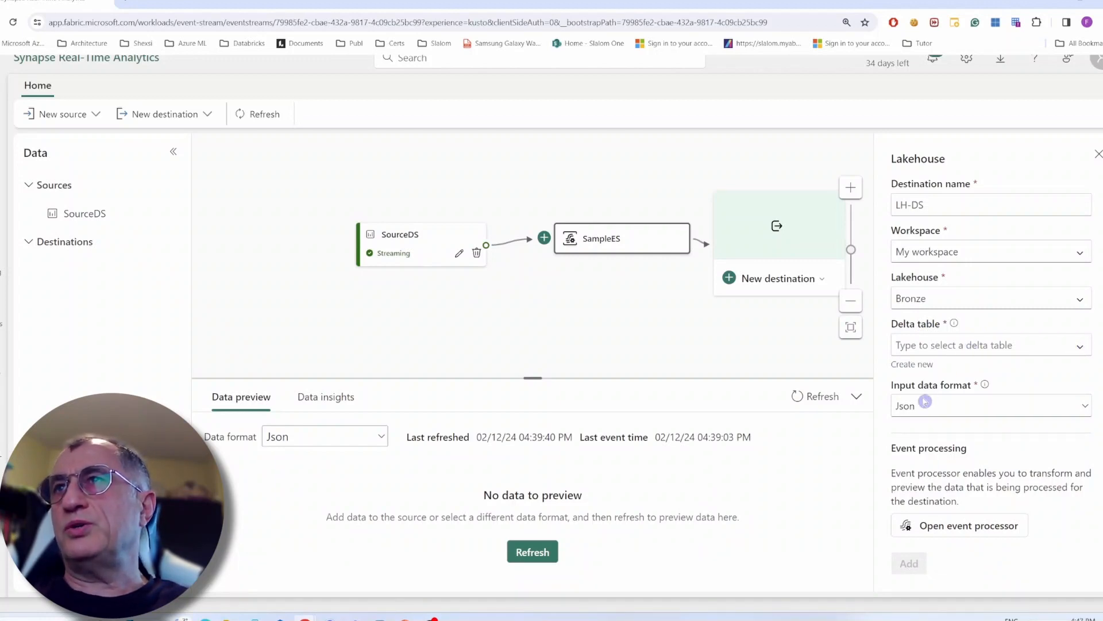
Create a new delta table named StockExchangesMarket for the Lakehouse destination and add the destination to the eventstream.
{"action": "left_click", "coordinate": [916, 368]}
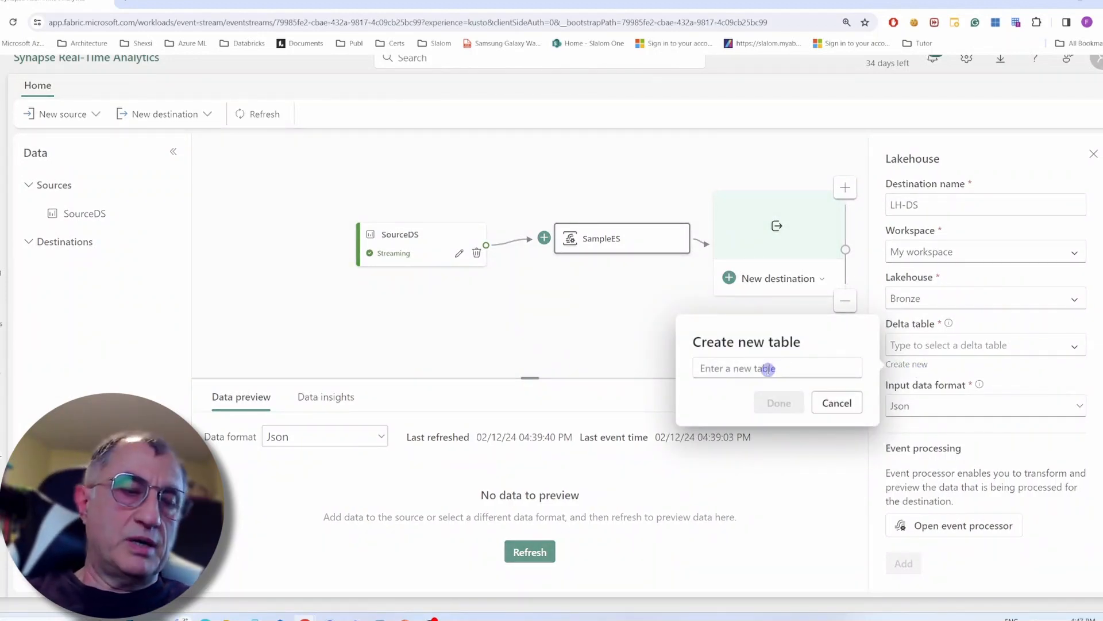
{"action": "type", "text": "StockExchangesMarket"}
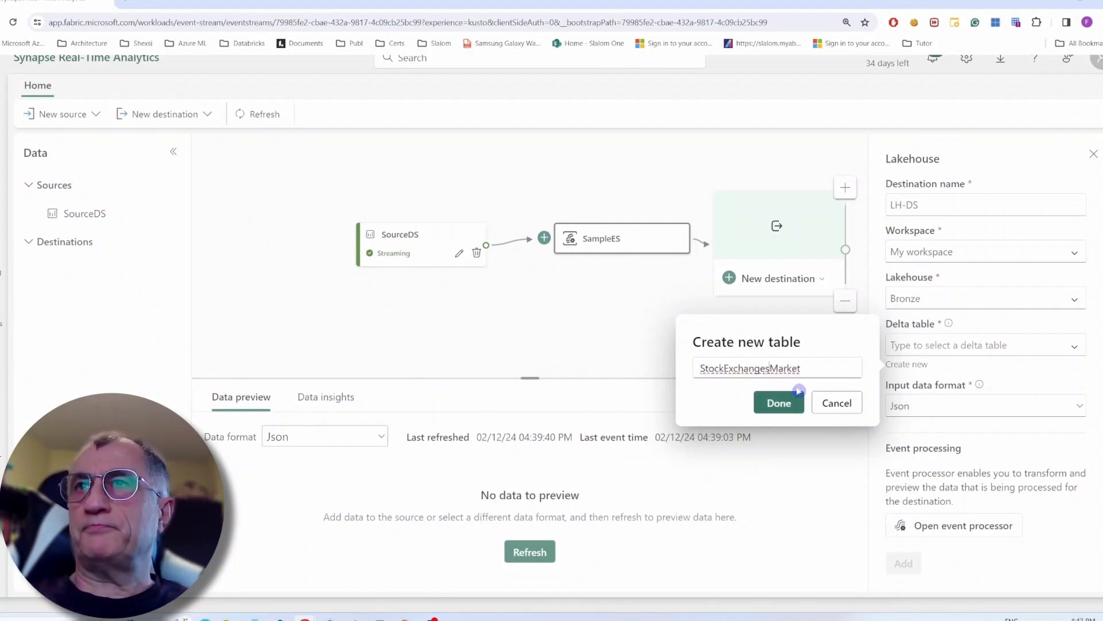
{"action": "left_click", "coordinate": [798, 395]}
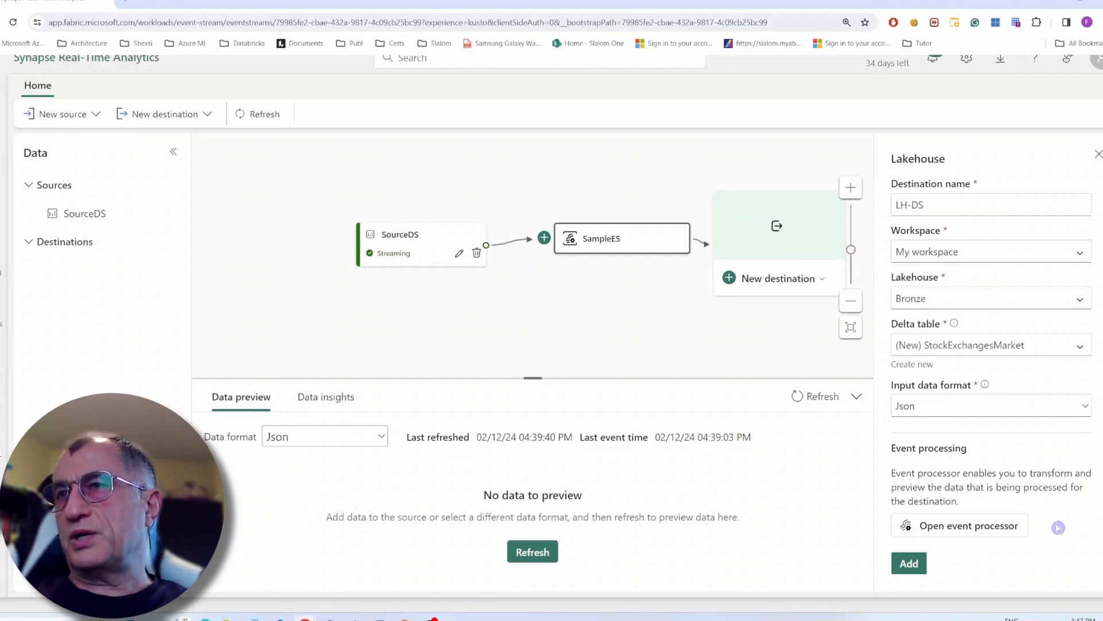
{"action": "left_click", "coordinate": [912, 564]}
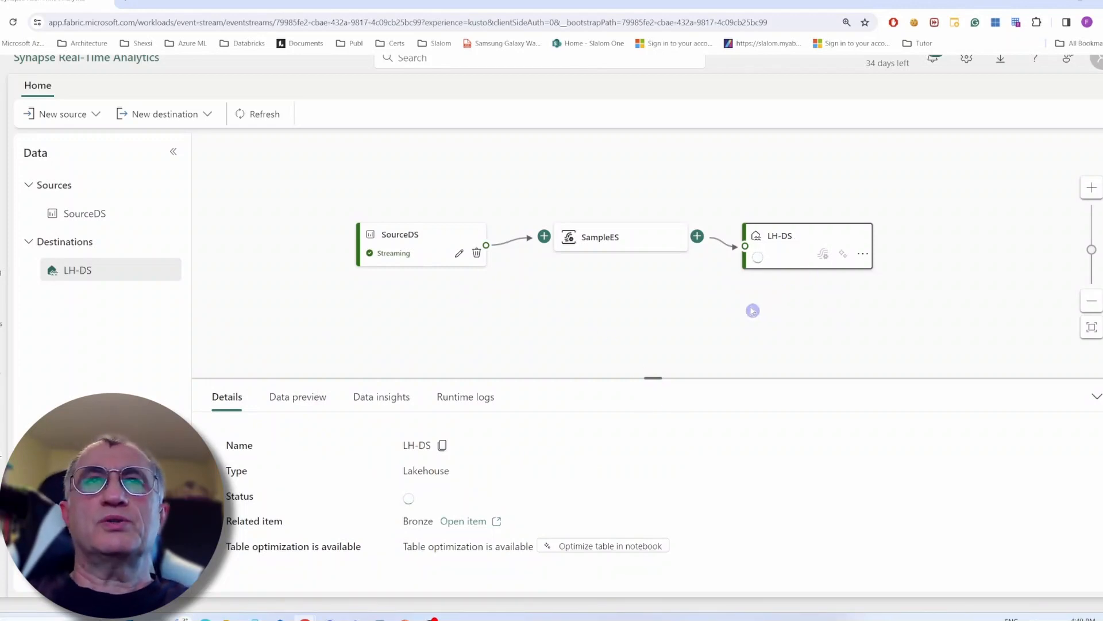
Preview the data streaming from the SourceDS source.
{"action": "left_click", "coordinate": [409, 249]}
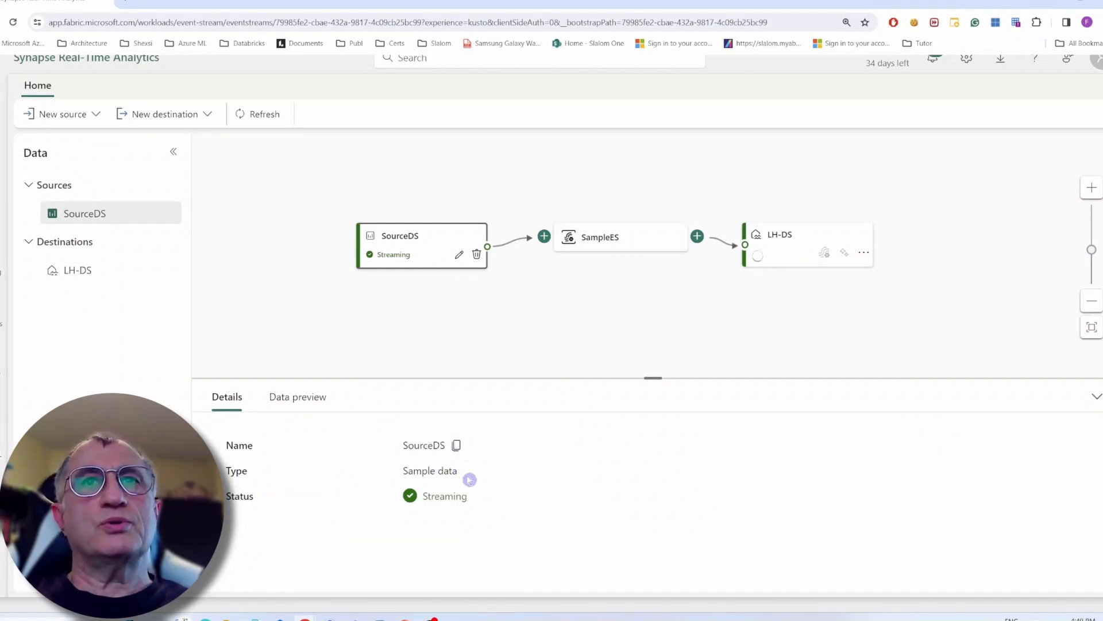
{"action": "left_click", "coordinate": [303, 397]}
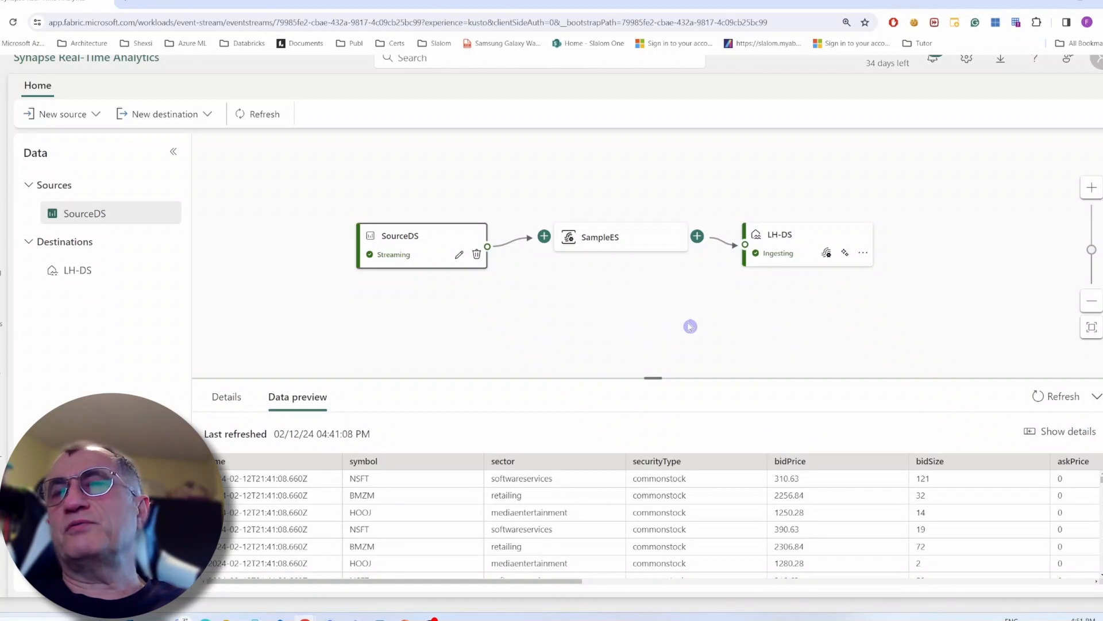
Add a KQL Database destination named KQL-DS with direct ingestion, targeting the MyFirstKQL database in My workspace.
{"action": "left_click", "coordinate": [697, 236]}
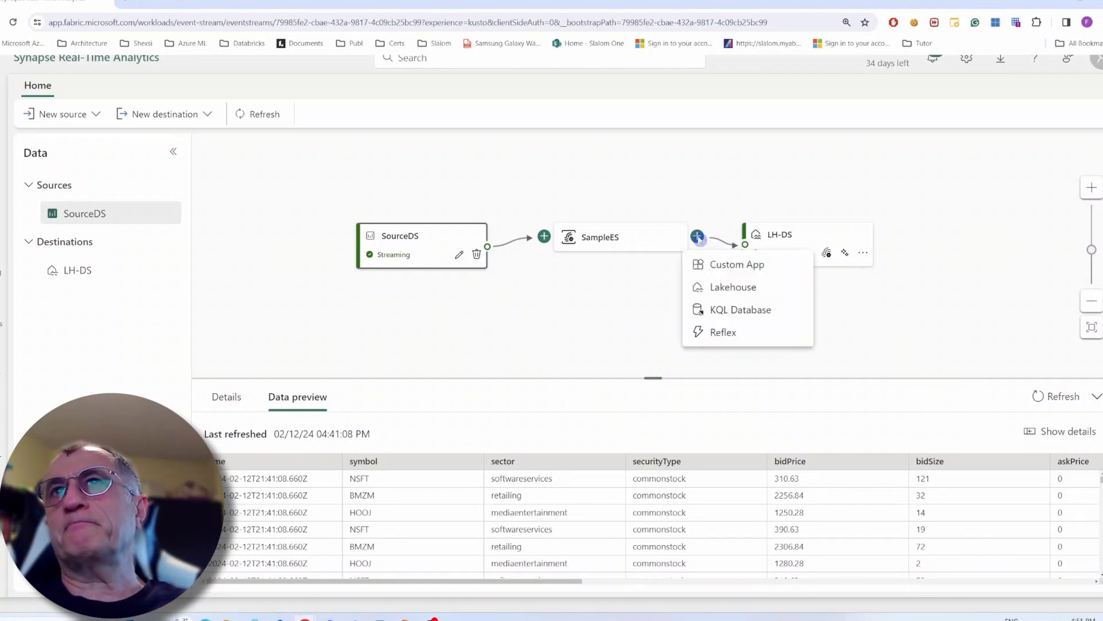
{"action": "left_click", "coordinate": [772, 313]}
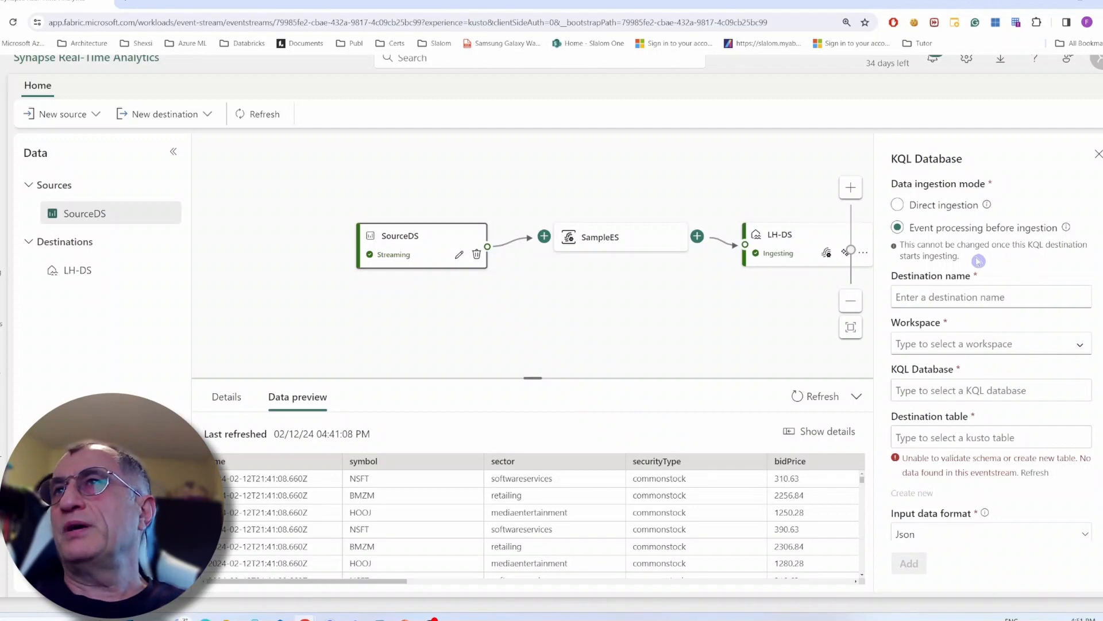
{"action": "left_click", "coordinate": [915, 207]}
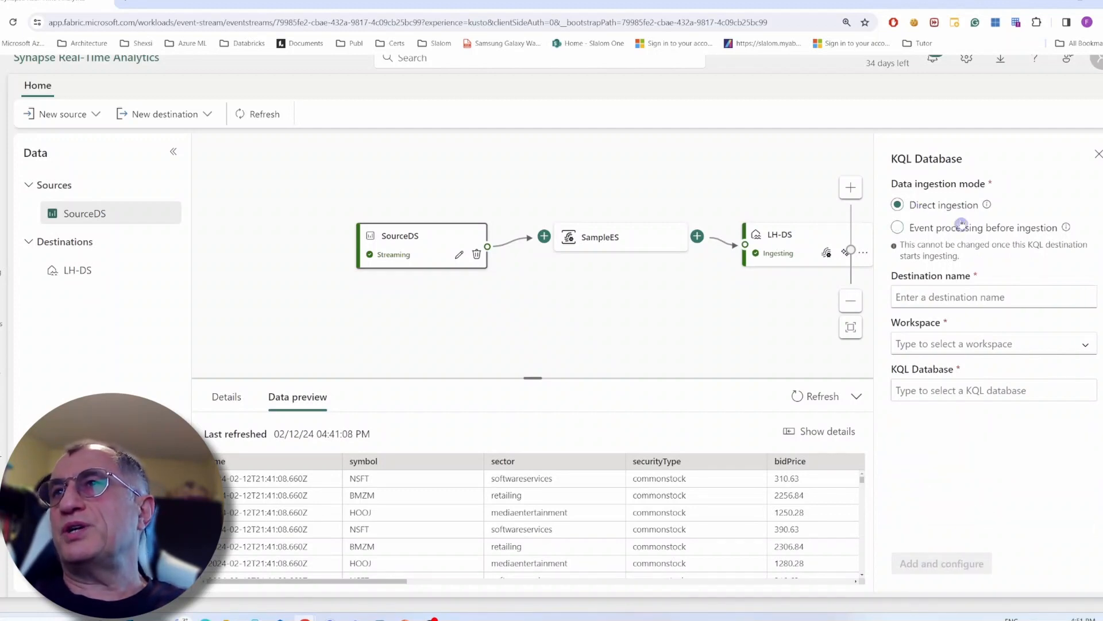
{"action": "left_click", "coordinate": [960, 295]}
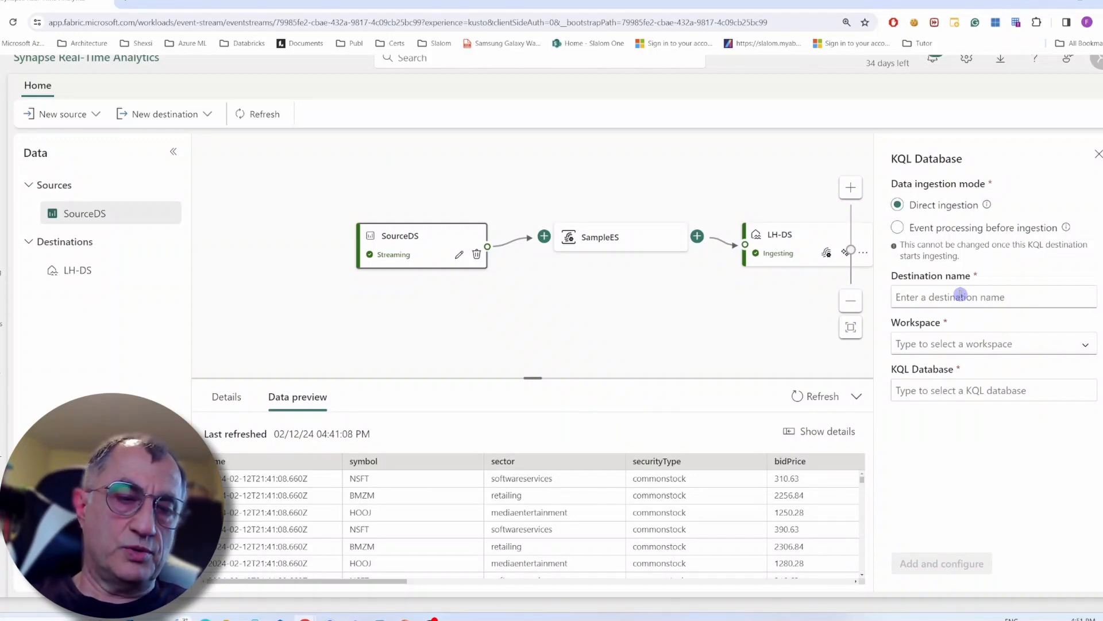
{"action": "type", "text": "K"}
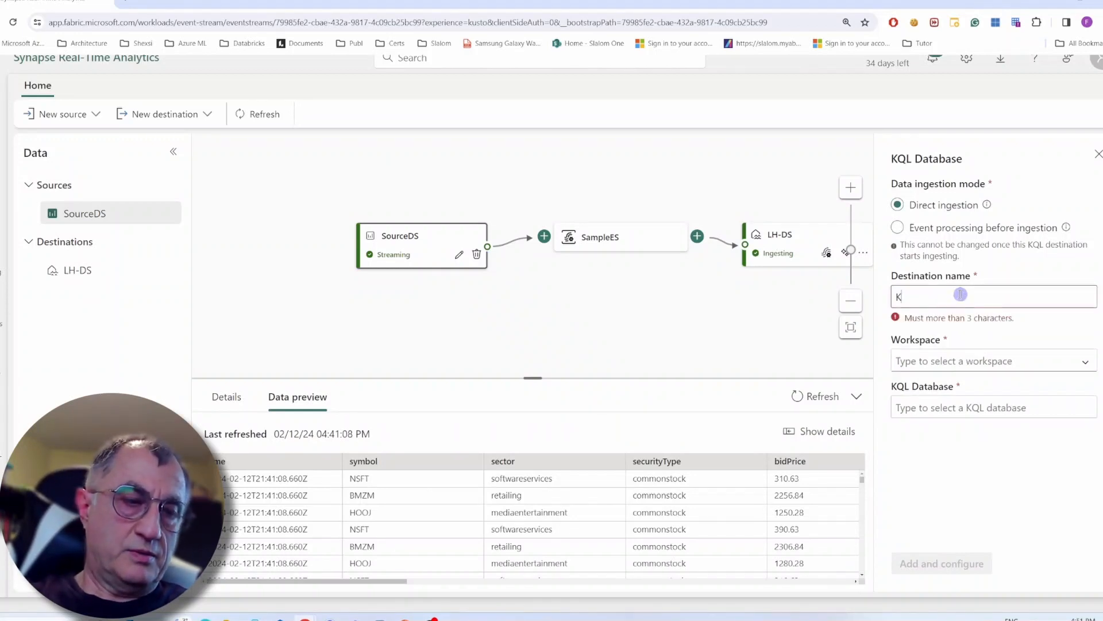
{"action": "type", "text": "QL-"}
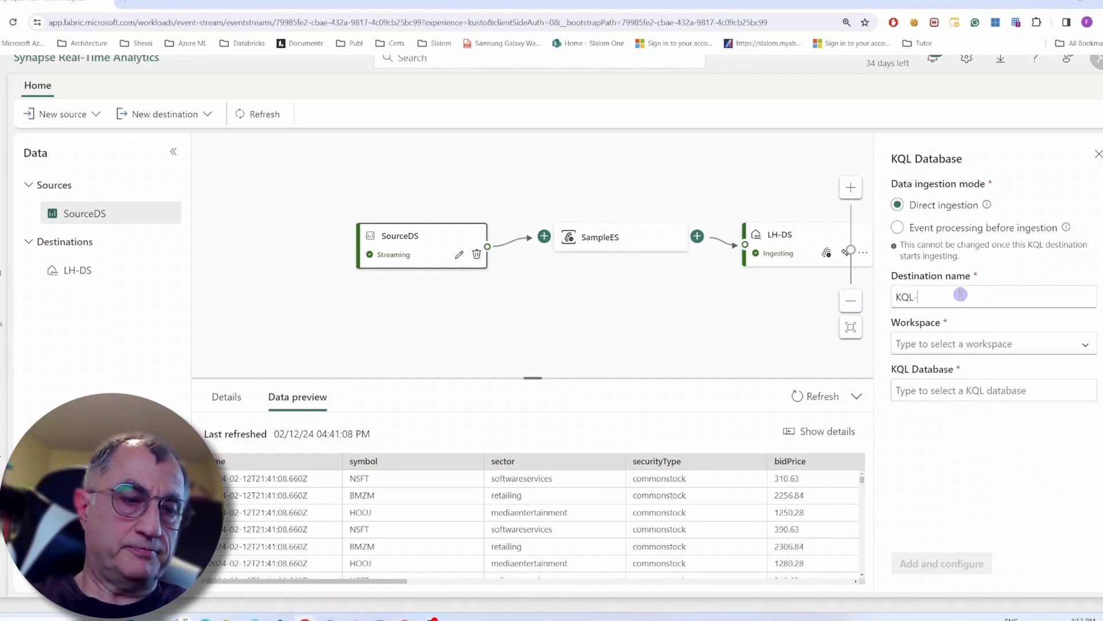
{"action": "type", "text": "DS"}
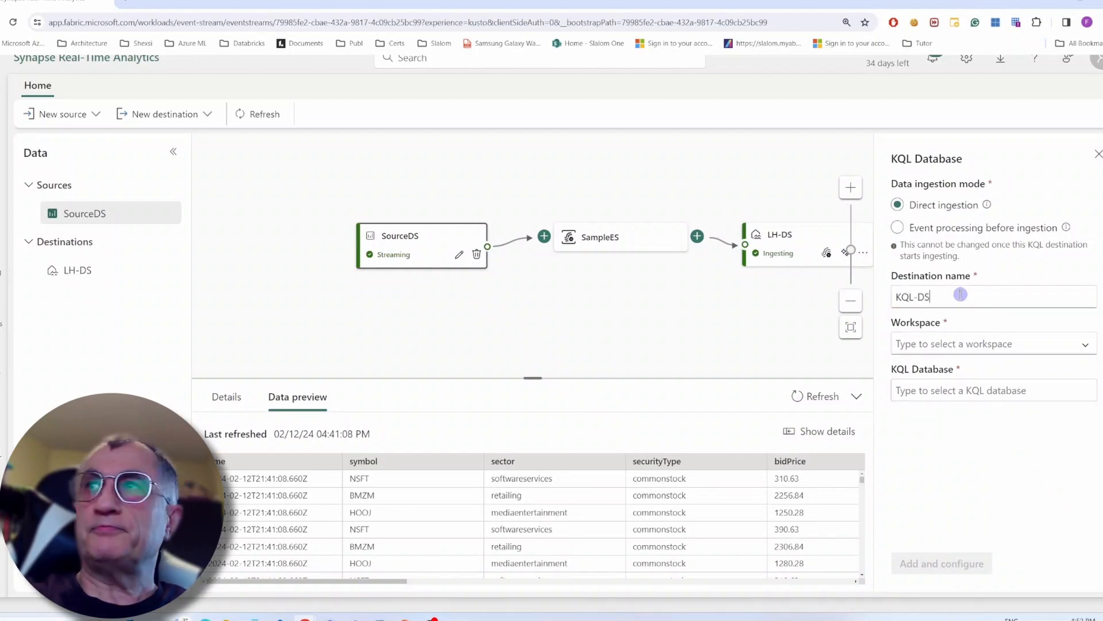
{"action": "left_click", "coordinate": [1085, 343]}
{"action": "left_click", "coordinate": [985, 392]}
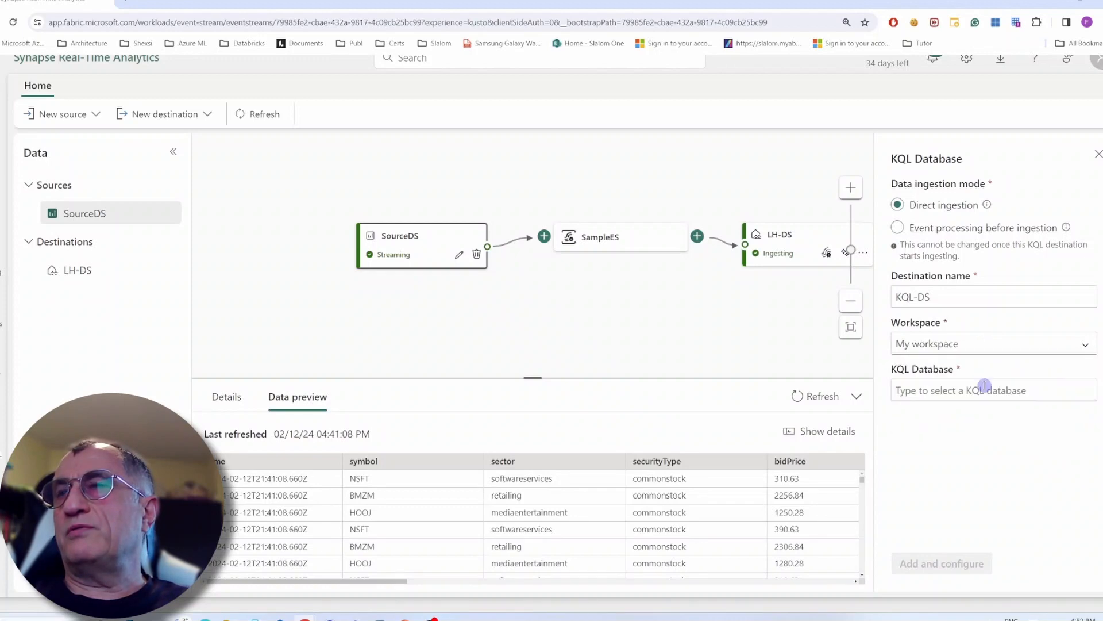
{"action": "left_click", "coordinate": [1086, 394]}
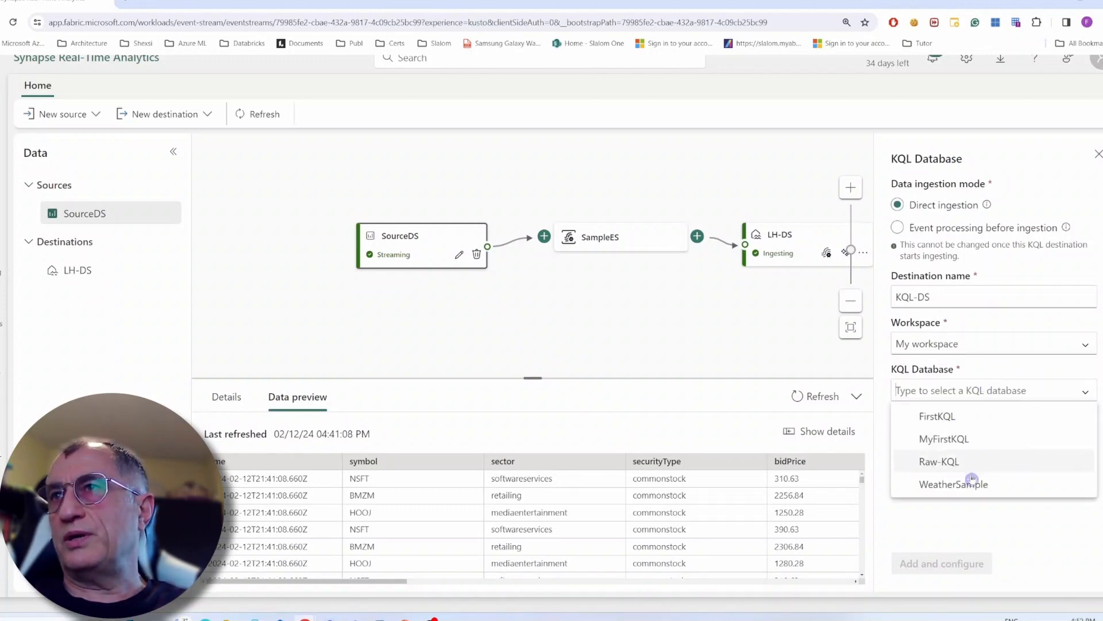
{"action": "left_click", "coordinate": [962, 444]}
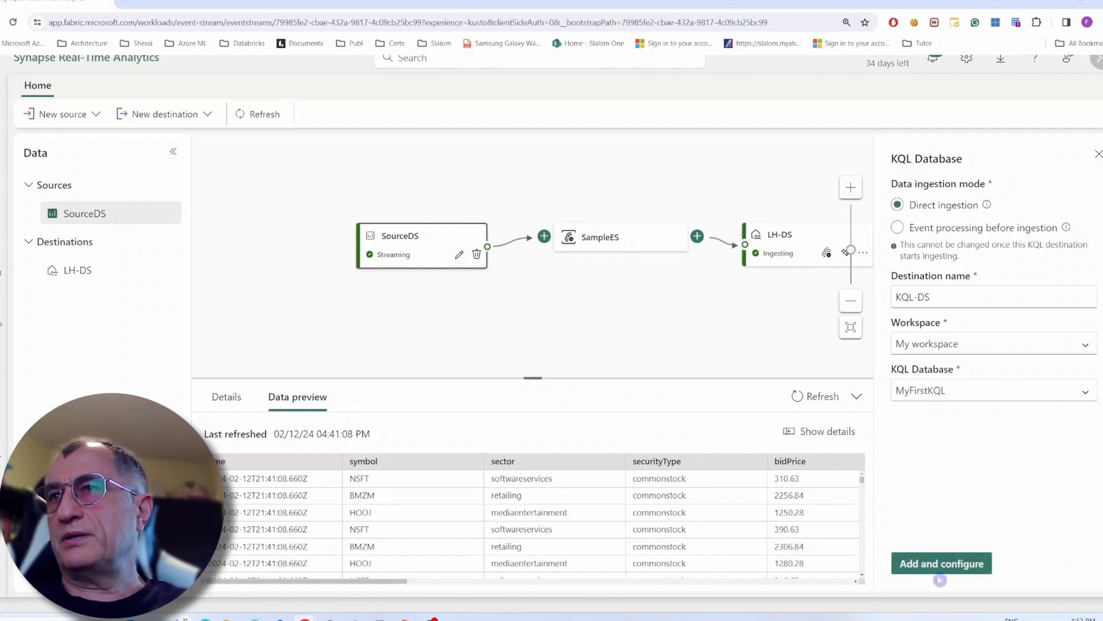
{"action": "left_click", "coordinate": [940, 566]}
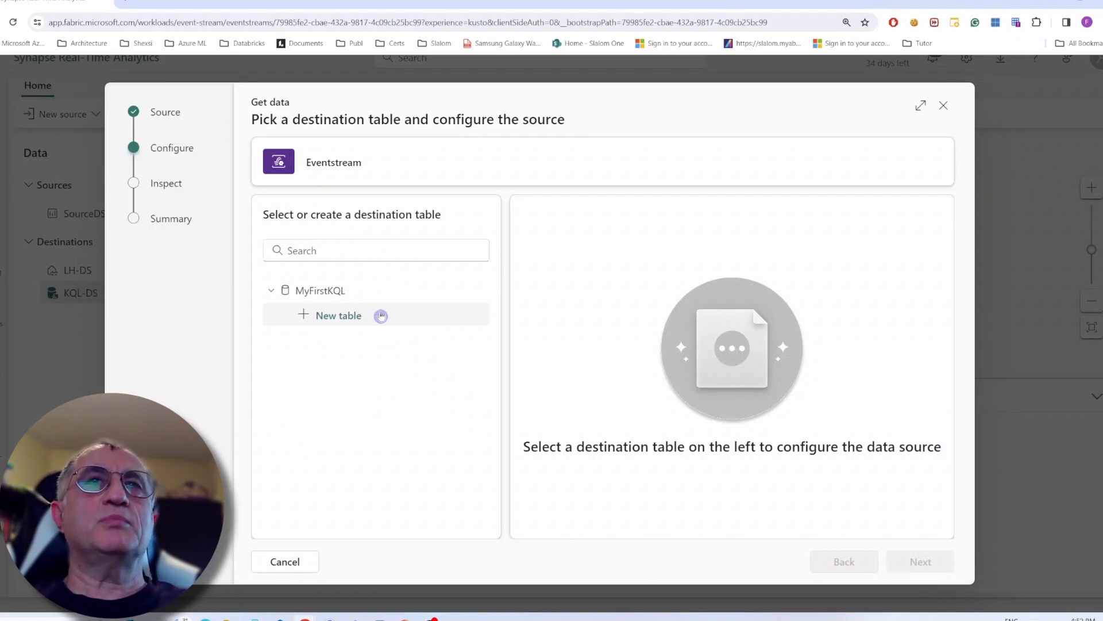
Create a new destination table named StockExchange in MyFirstKQL and complete the data ingestion setup with the default connection settings.
{"action": "left_click", "coordinate": [325, 317]}
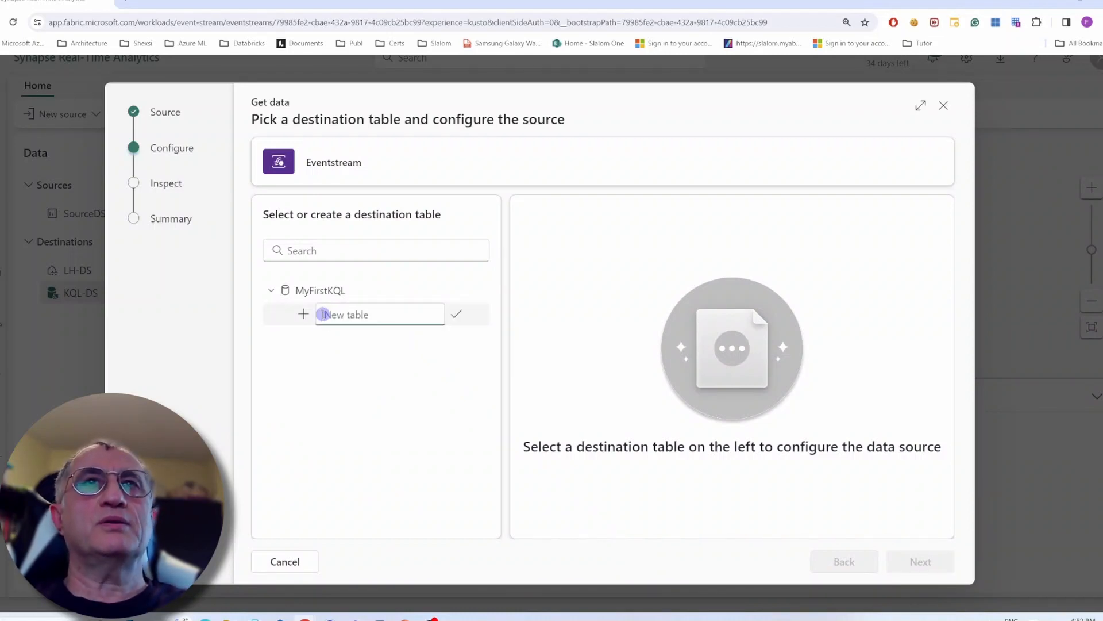
{"action": "type", "text": "S"}
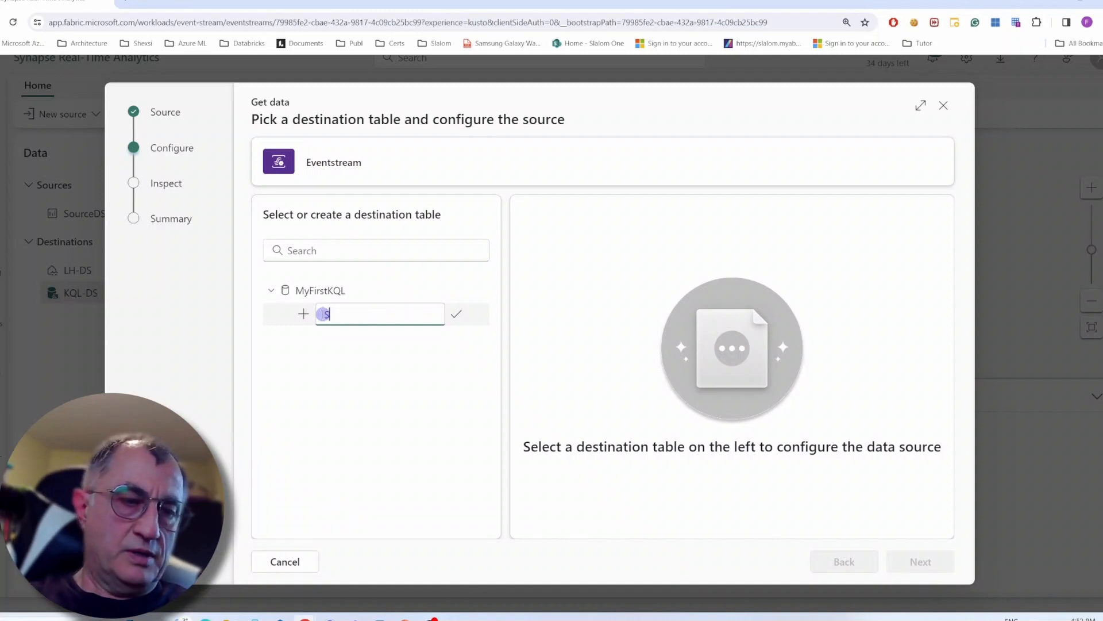
{"action": "type", "text": "to"}
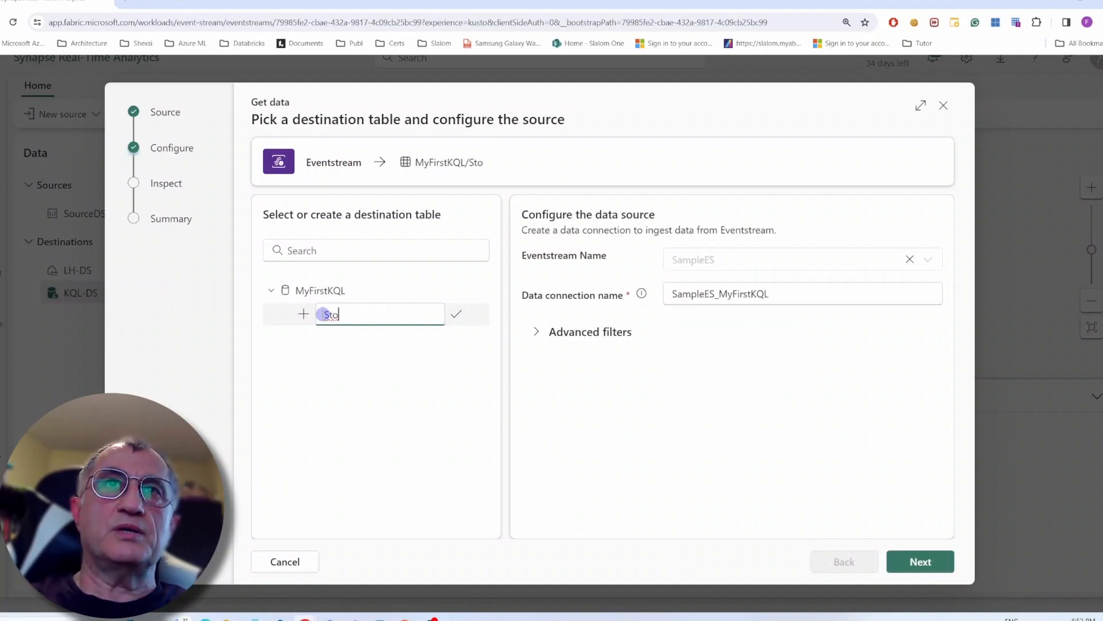
{"action": "type", "text": "ck"}
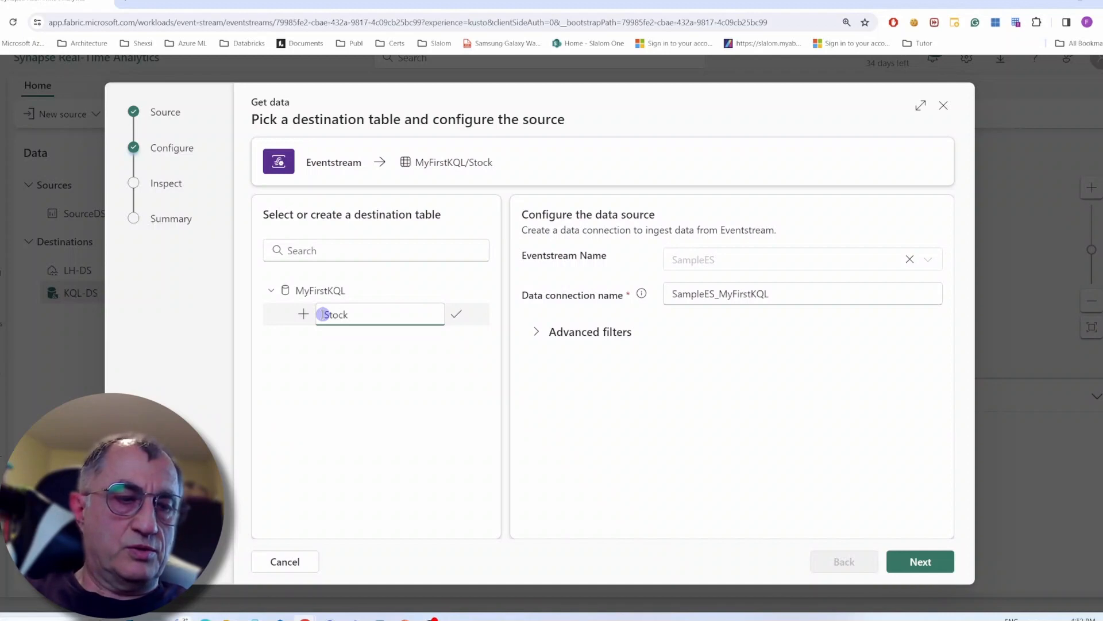
{"action": "type", "text": "Exchange"}
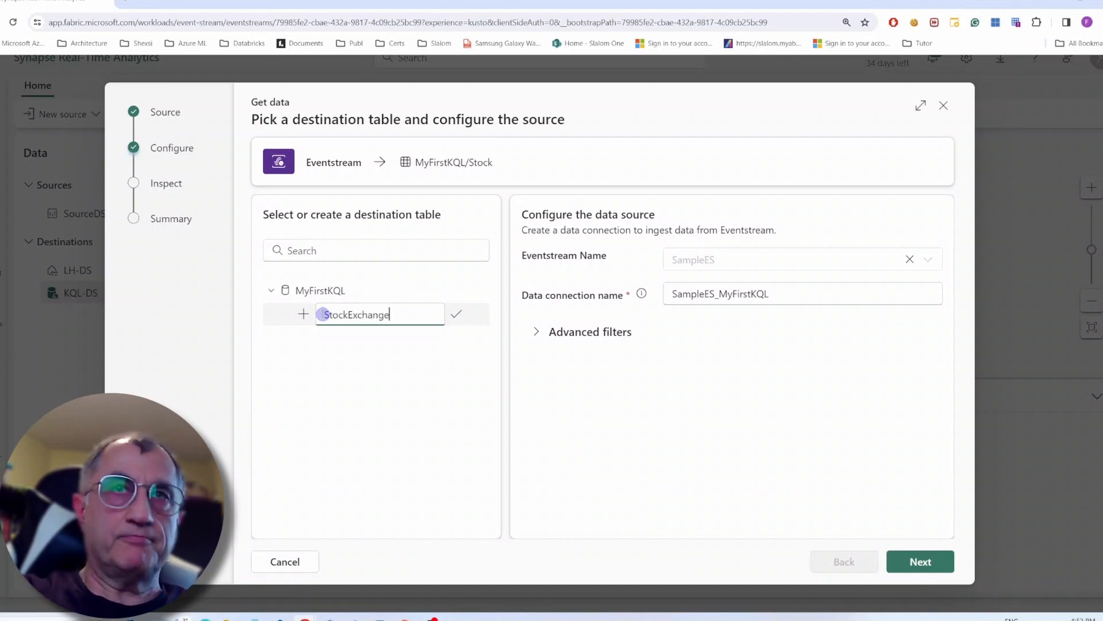
{"action": "left_click", "coordinate": [456, 313]}
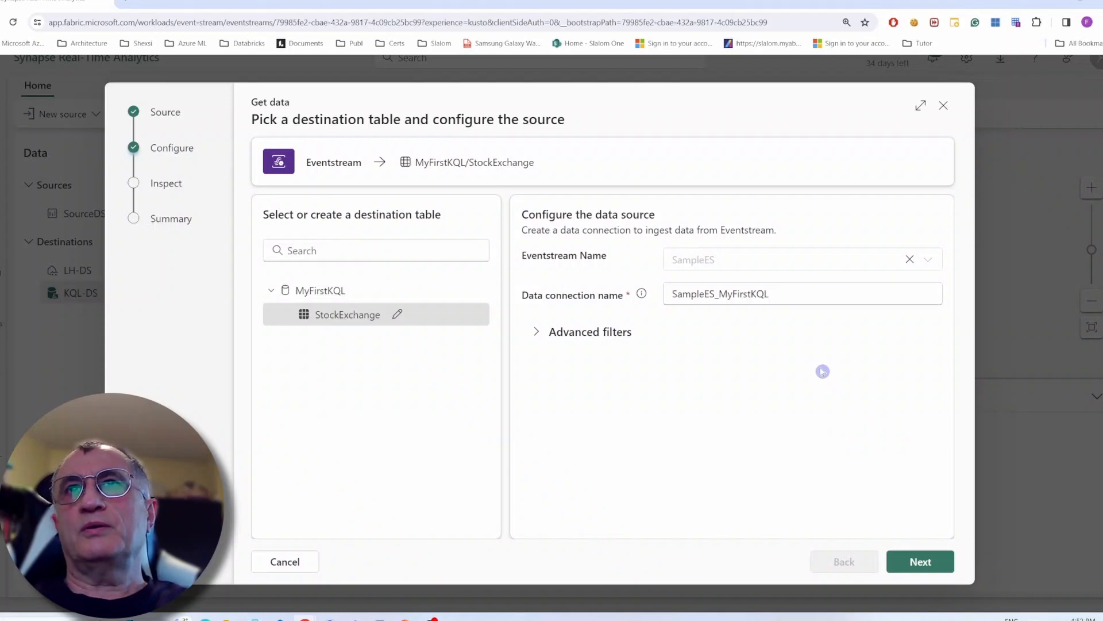
{"action": "left_click", "coordinate": [920, 561]}
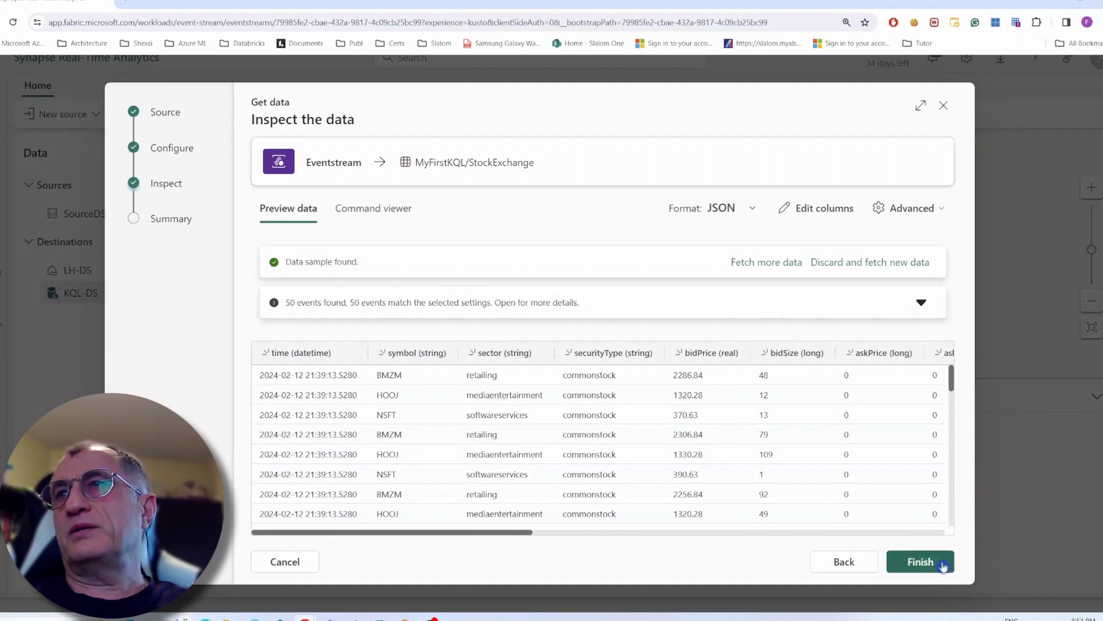
{"action": "left_click", "coordinate": [925, 563]}
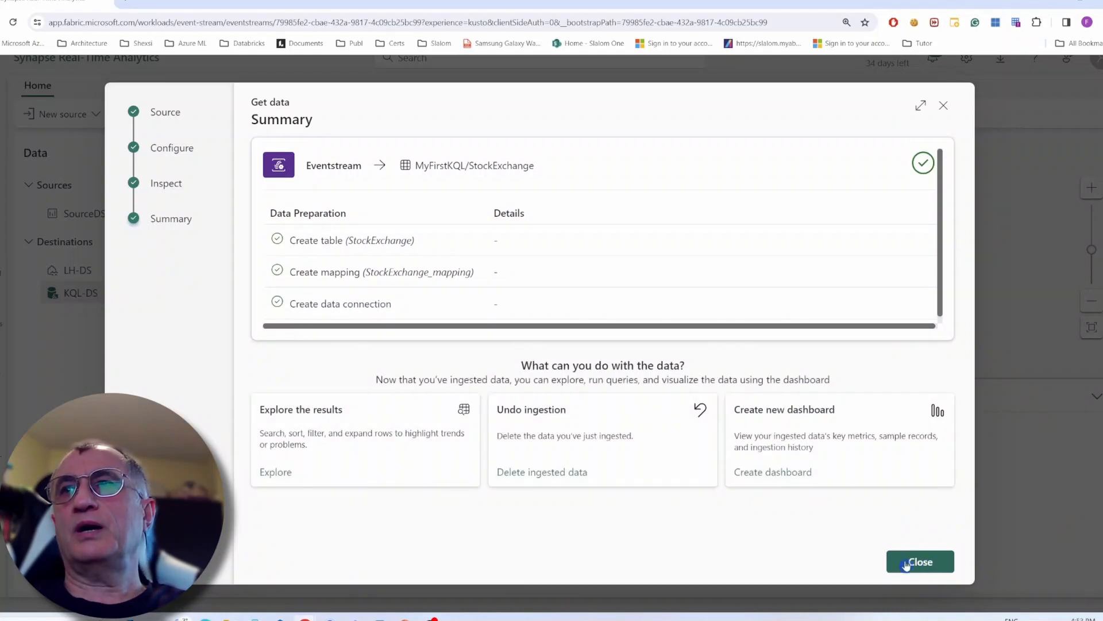
{"action": "left_click", "coordinate": [920, 562]}
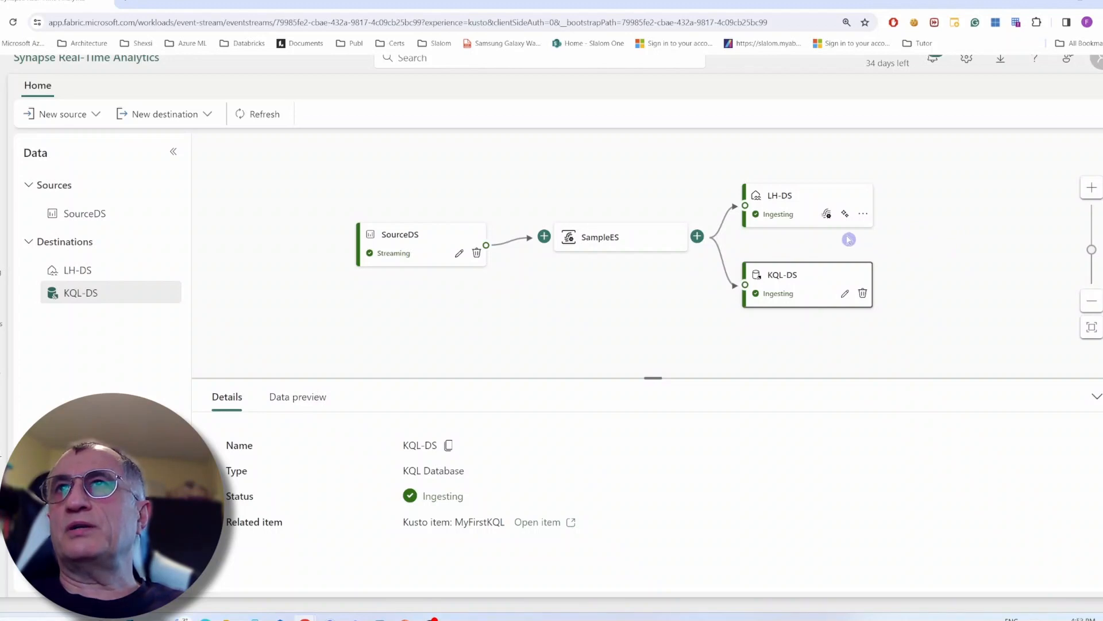
Examine the LH-DS destination's data preview, data insights and runtime logs.
{"action": "left_click", "coordinate": [789, 198]}
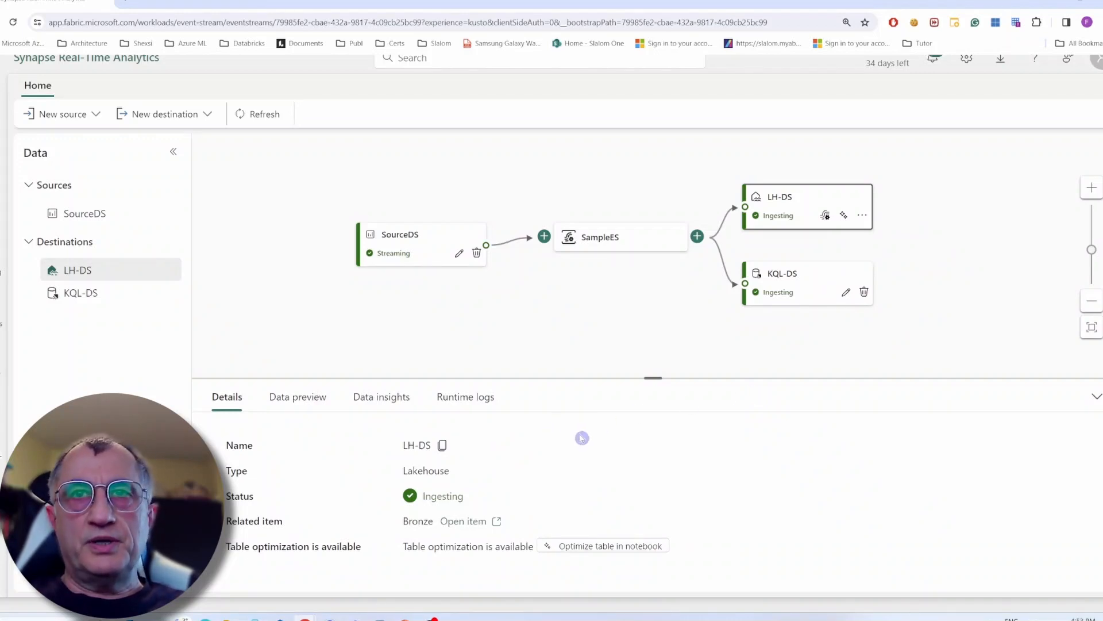
{"action": "left_click", "coordinate": [319, 400]}
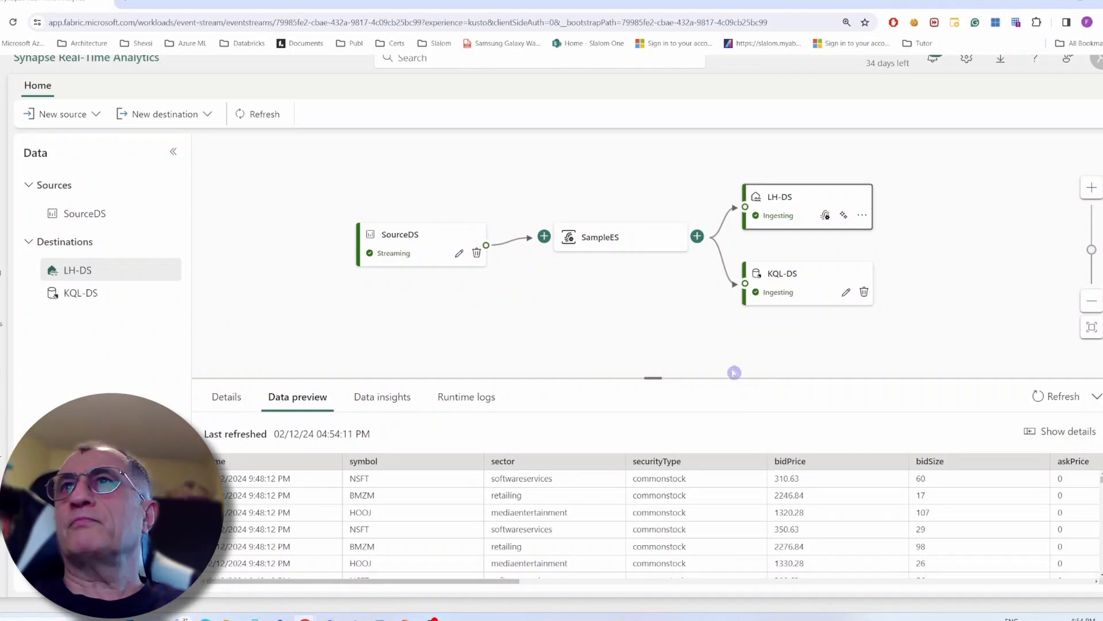
{"action": "left_click", "coordinate": [409, 401]}
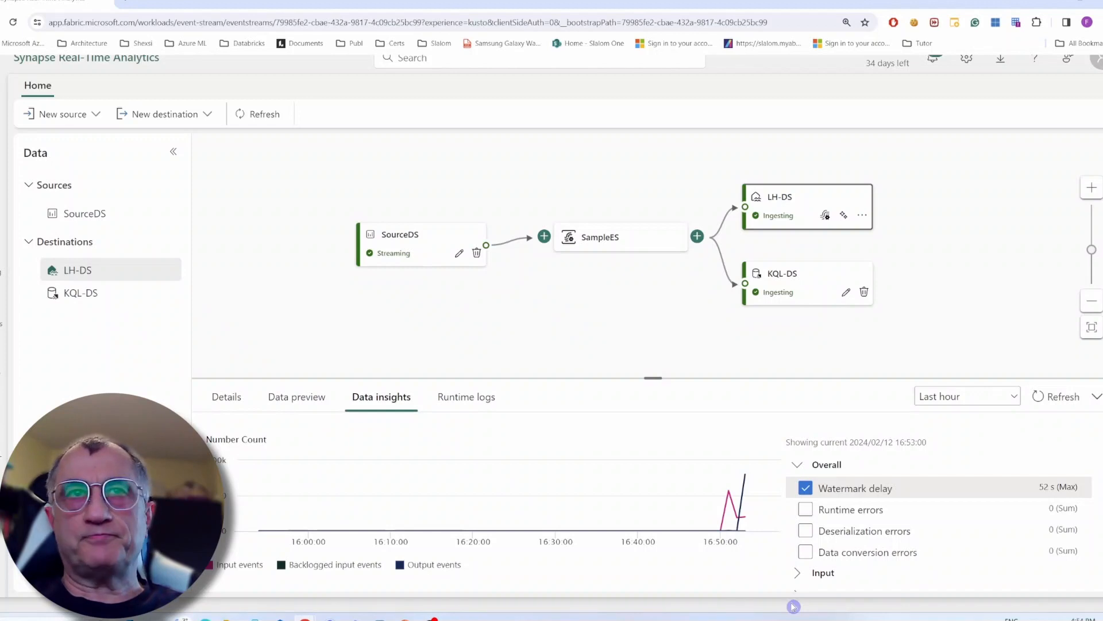
{"action": "left_click", "coordinate": [482, 402]}
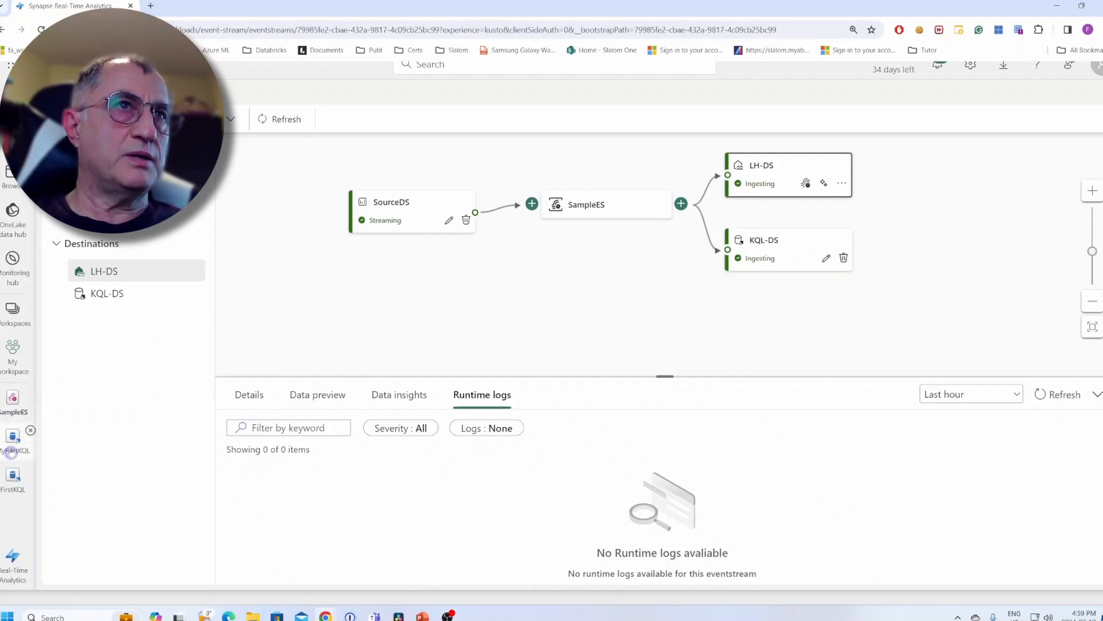
Open the MyFirstKQL database and view the StockExchange table's details, refreshing them once.
{"action": "left_click", "coordinate": [11, 451]}
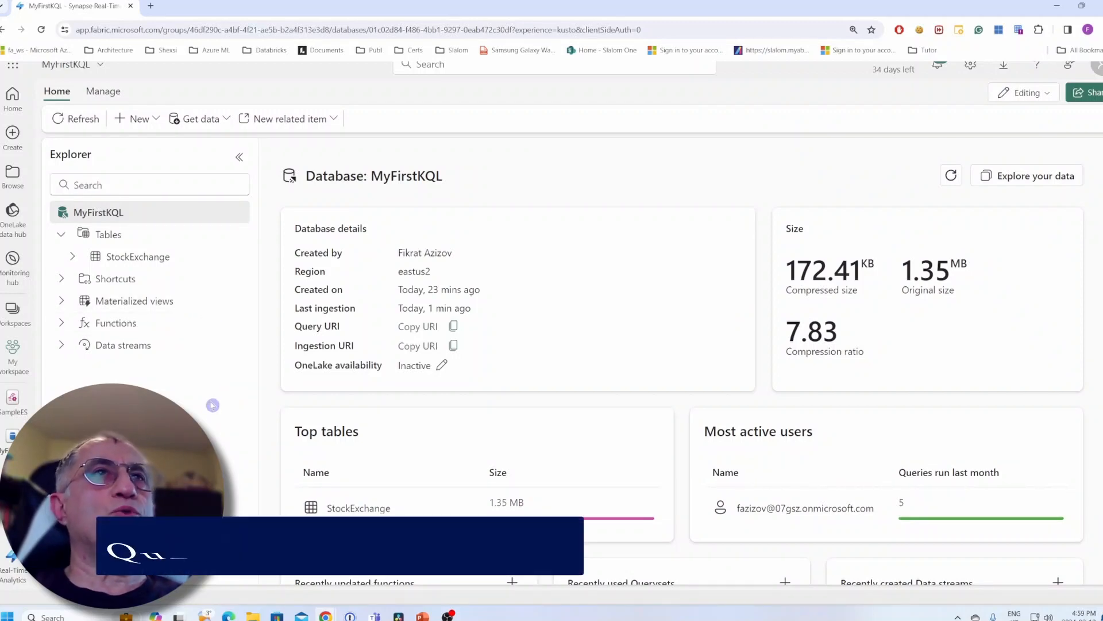
{"action": "left_click", "coordinate": [143, 263]}
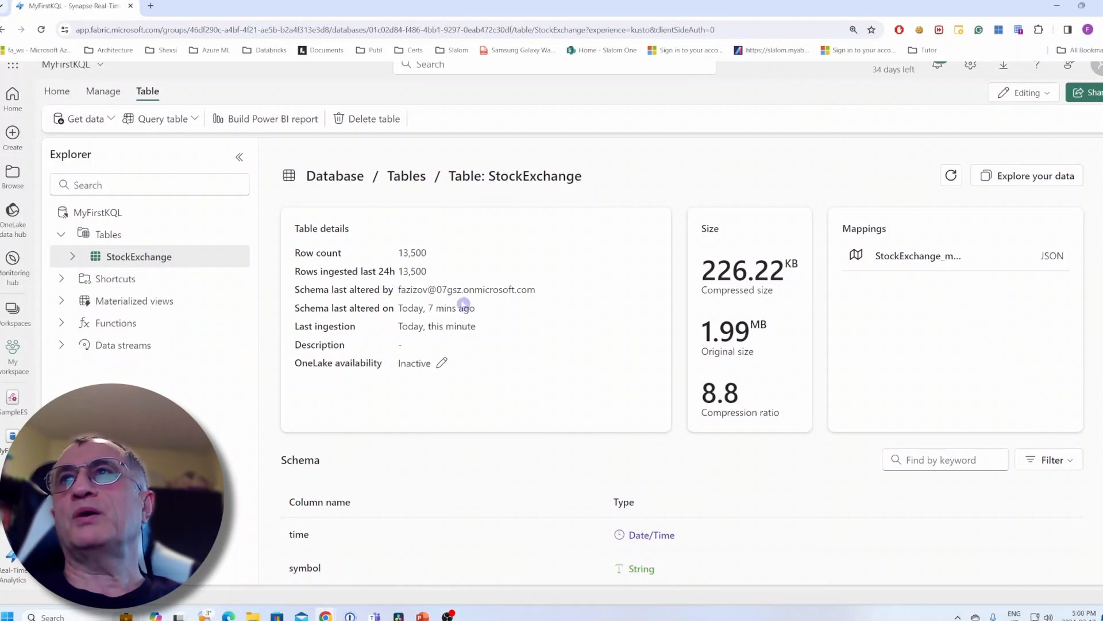
{"action": "left_click", "coordinate": [951, 177]}
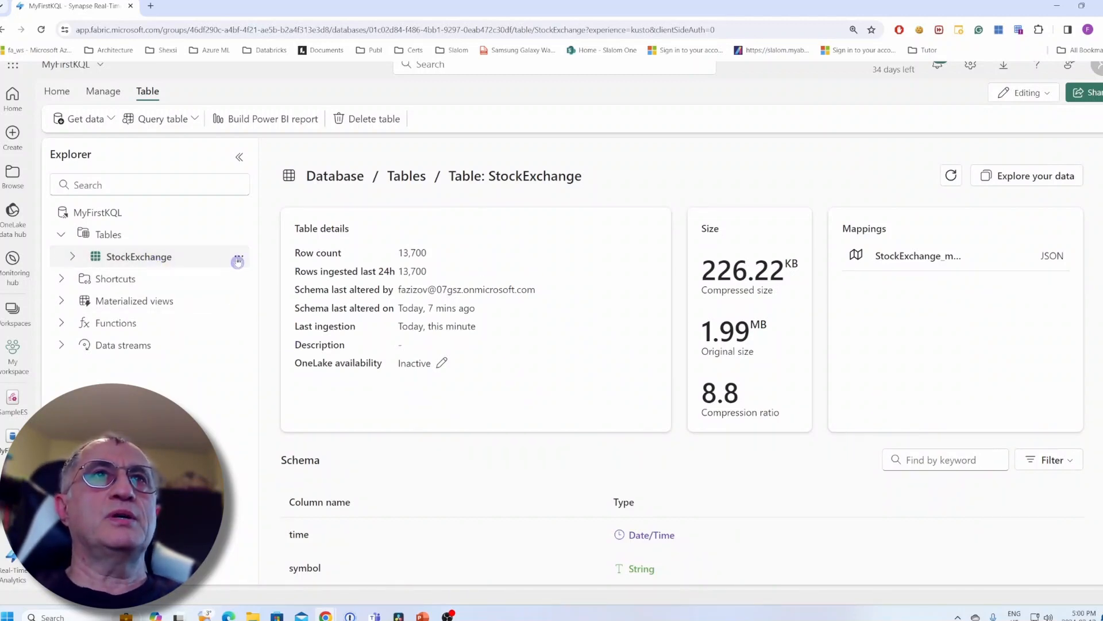
Query any 100 records from the StockExchange table with KQL, review the returned data, and close the query view.
{"action": "left_click", "coordinate": [239, 261]}
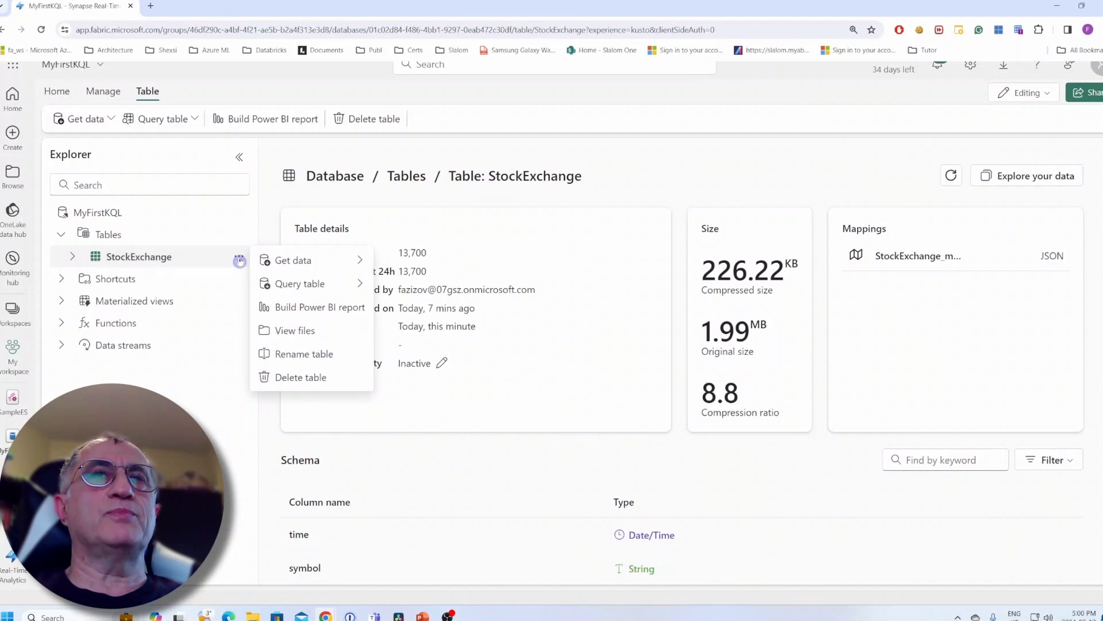
{"action": "mouse_move", "coordinate": [312, 290]}
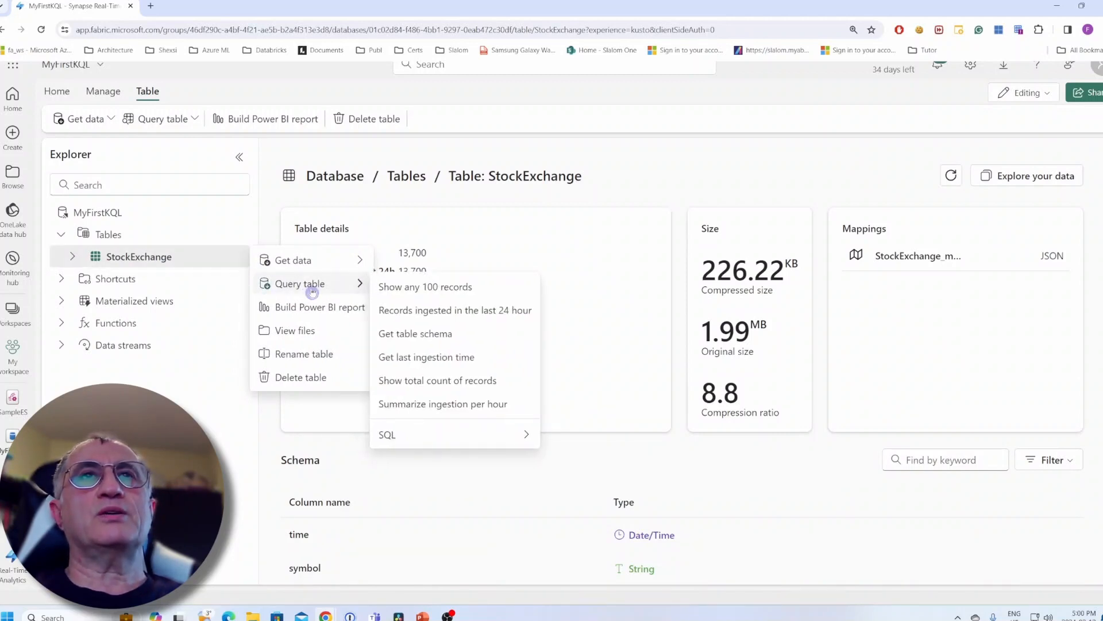
{"action": "left_click", "coordinate": [486, 290]}
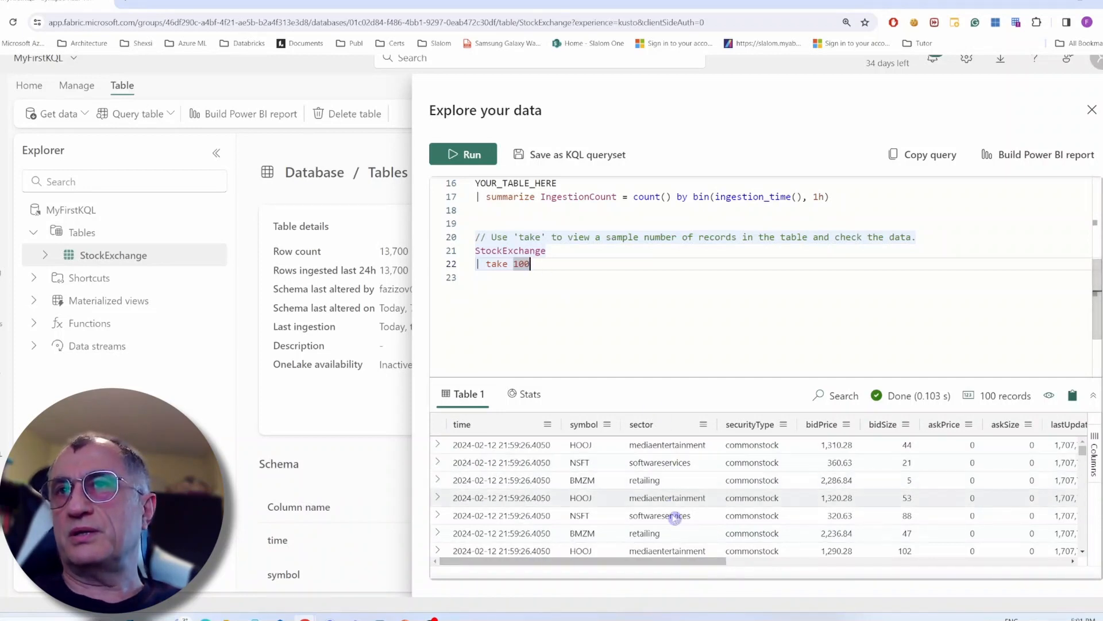
{"action": "left_click_drag", "start_coordinate": [696, 566], "coordinate": [977, 566]}
{"action": "left_click", "coordinate": [546, 265]}
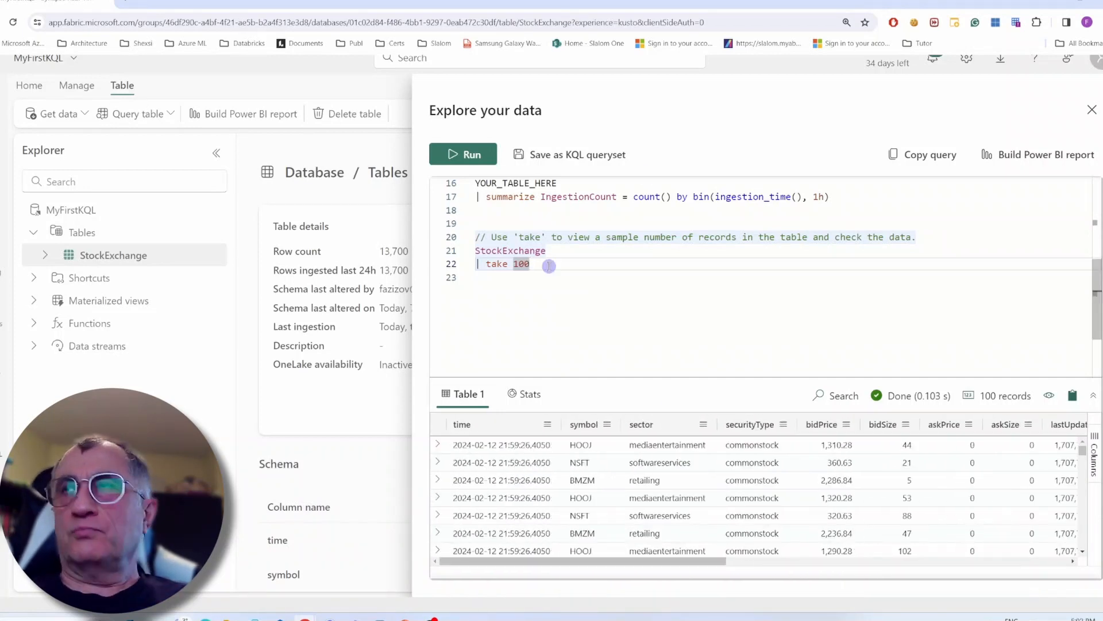
{"action": "left_click", "coordinate": [1092, 109]}
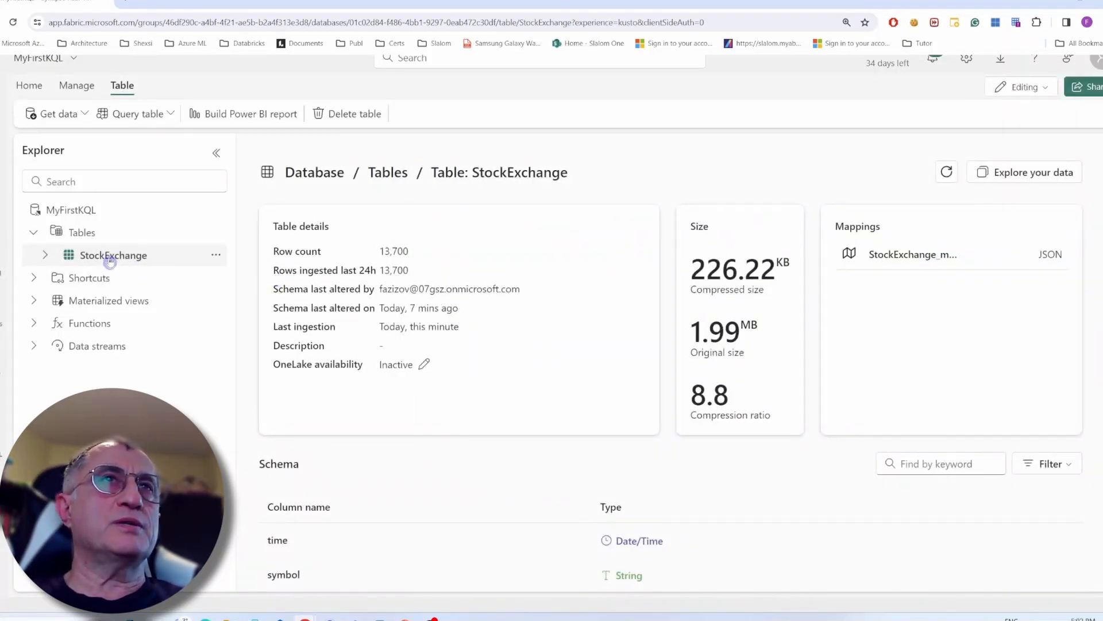
Query any 100 records from the StockExchange table with SQL, review the returned data, and close the query view.
{"action": "left_click", "coordinate": [215, 258]}
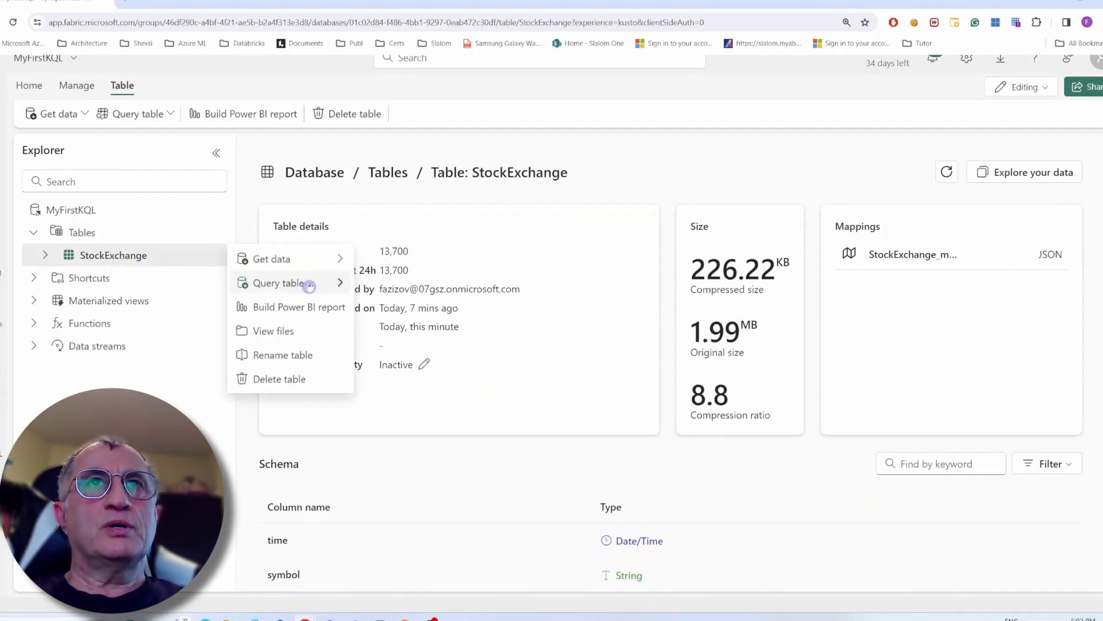
{"action": "mouse_move", "coordinate": [295, 283]}
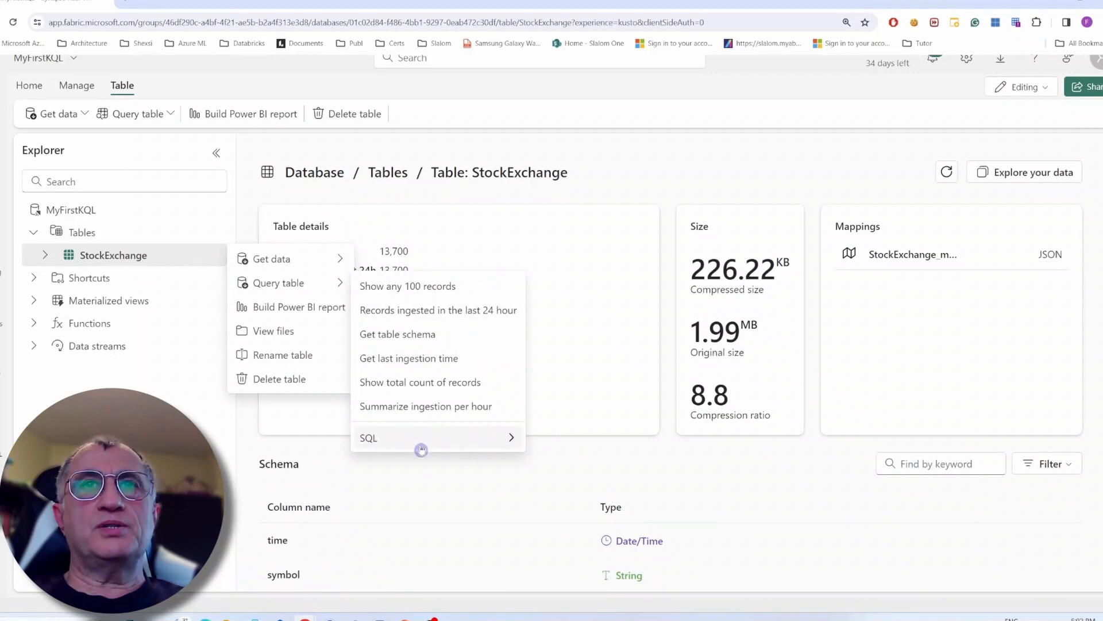
{"action": "mouse_move", "coordinate": [421, 447]}
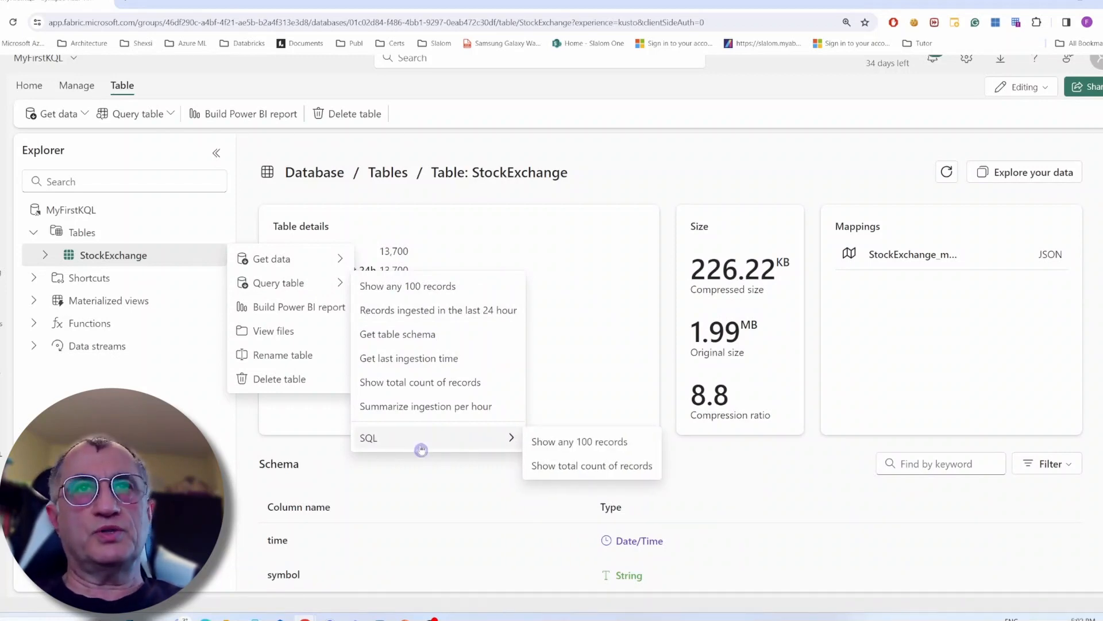
{"action": "left_click", "coordinate": [566, 445]}
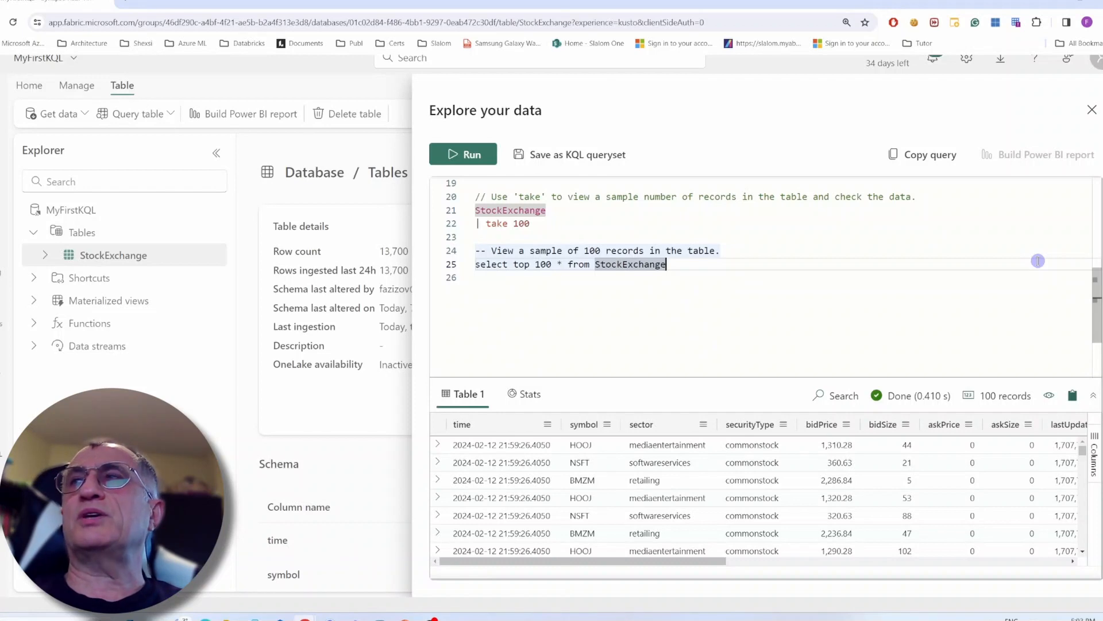
{"action": "left_click", "coordinate": [1091, 110]}
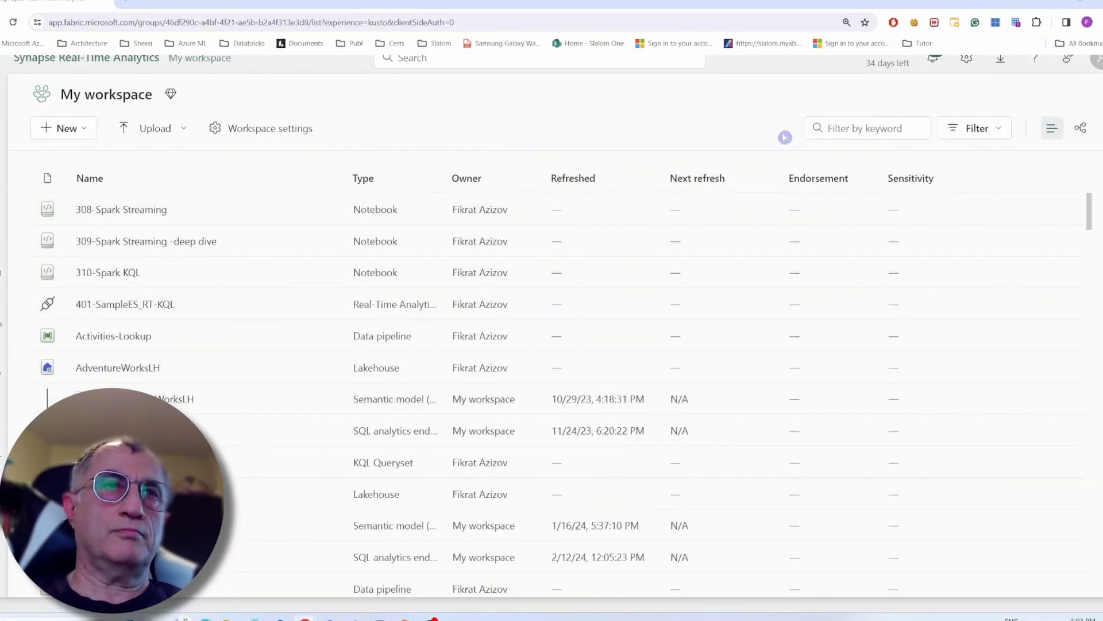
Filter the workspace items by "bron", open the Bronze lakehouse and preview the StockExchangesMarket table.
{"action": "left_click", "coordinate": [842, 129]}
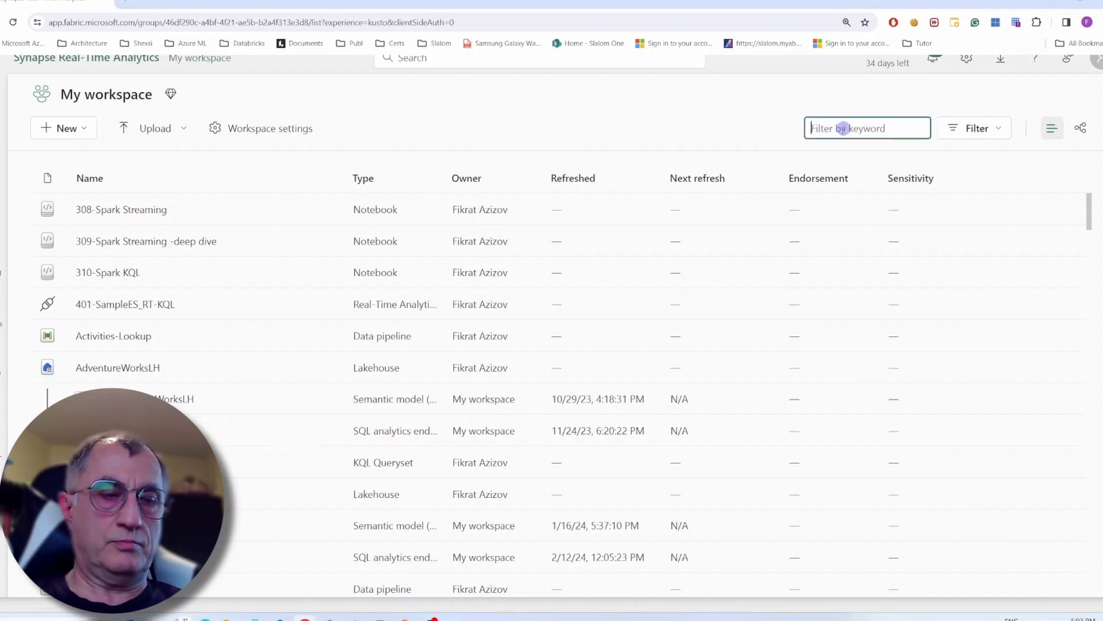
{"action": "type", "text": "bron"}
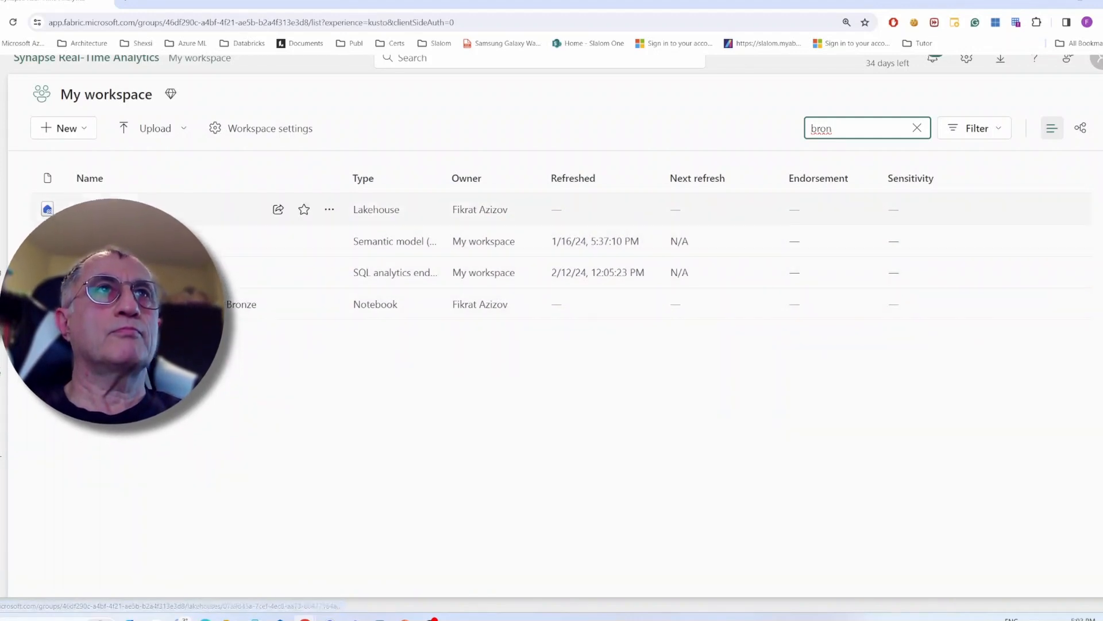
{"action": "left_click", "coordinate": [119, 211]}
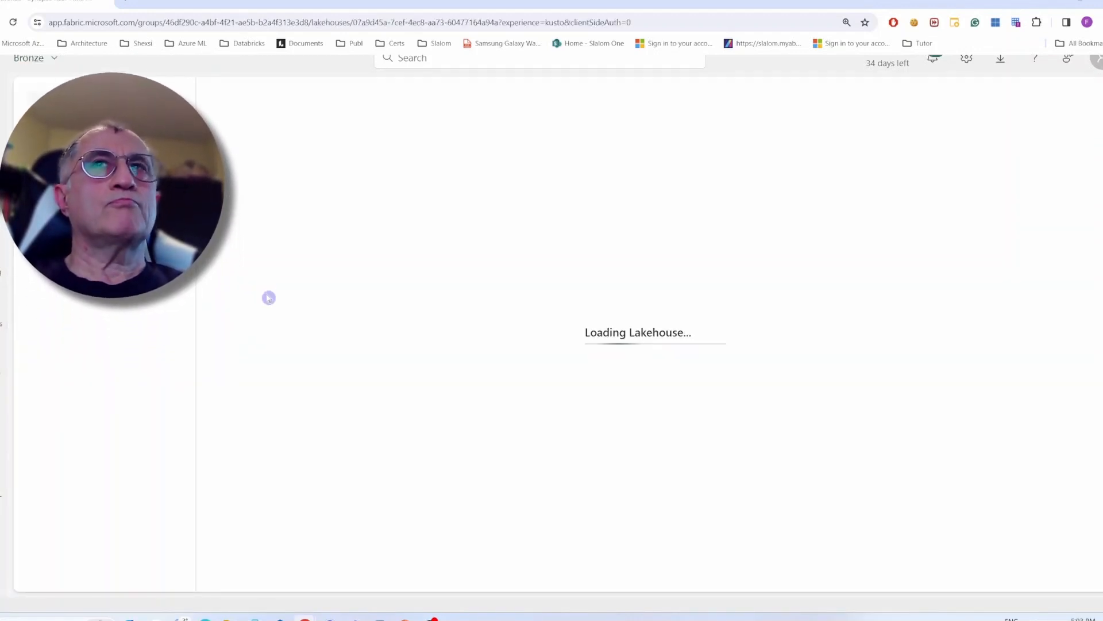
{"action": "scroll", "coordinate": [187, 403], "scroll_direction": "down", "scroll_amount": 5}
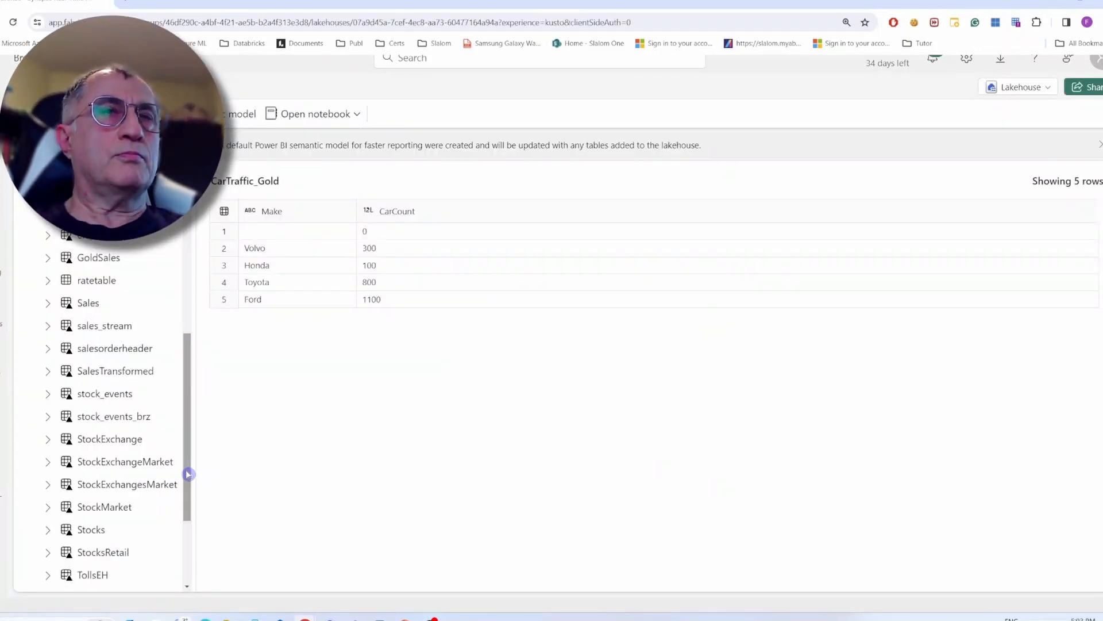
{"action": "left_click", "coordinate": [148, 490]}
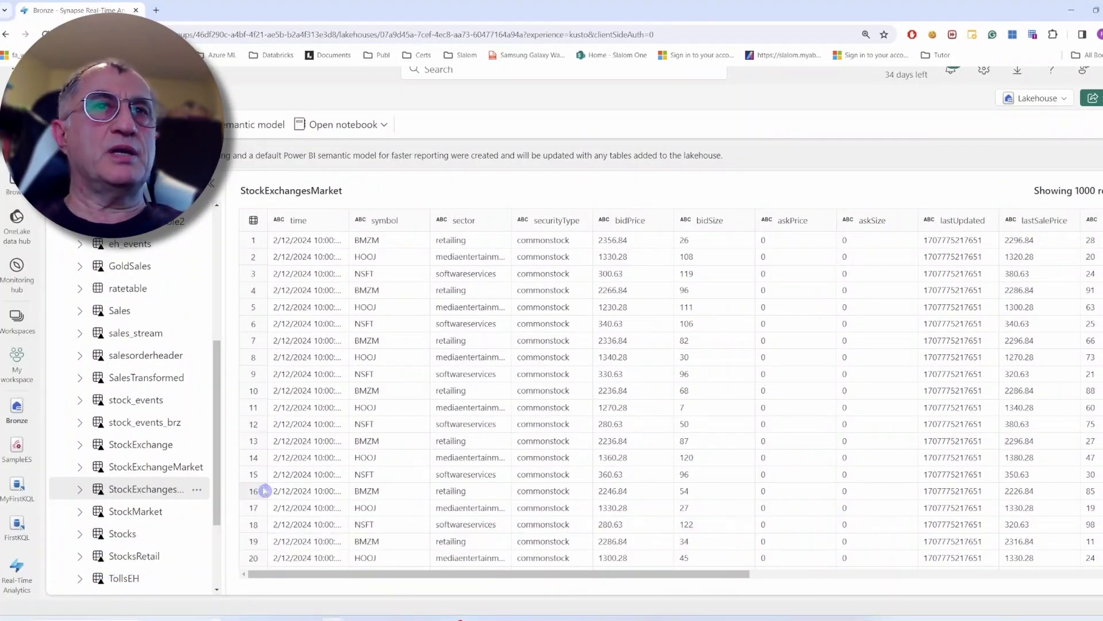
Switch to the Azure portal, view the fa-eh event hub's shared access policies, and return to Fabric.
{"action": "mouse_move", "coordinate": [332, 617]}
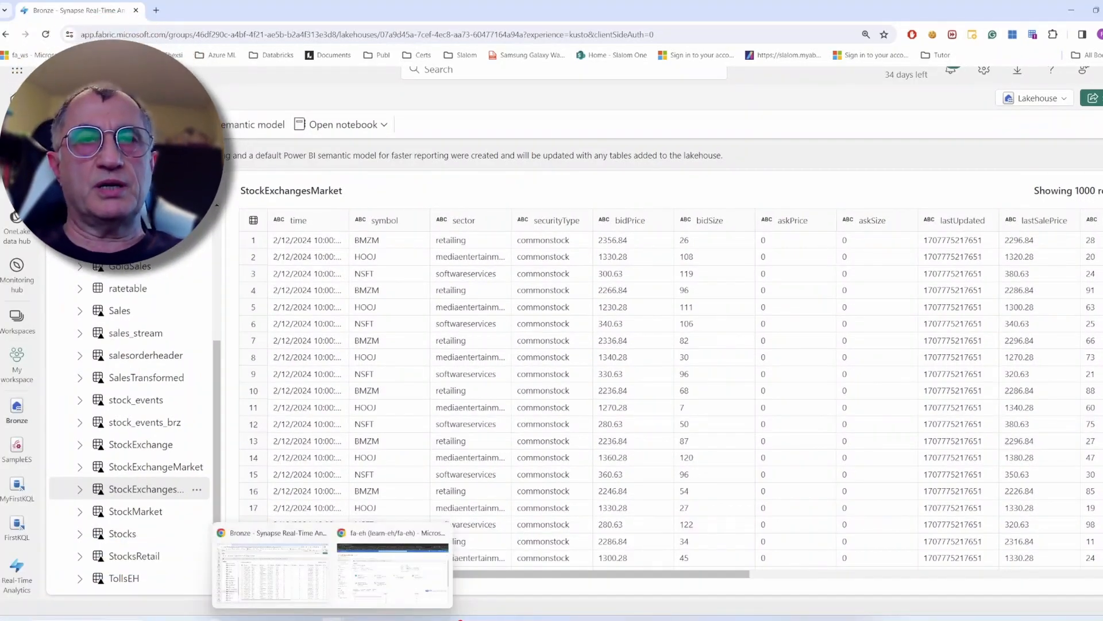
{"action": "left_click", "coordinate": [362, 594]}
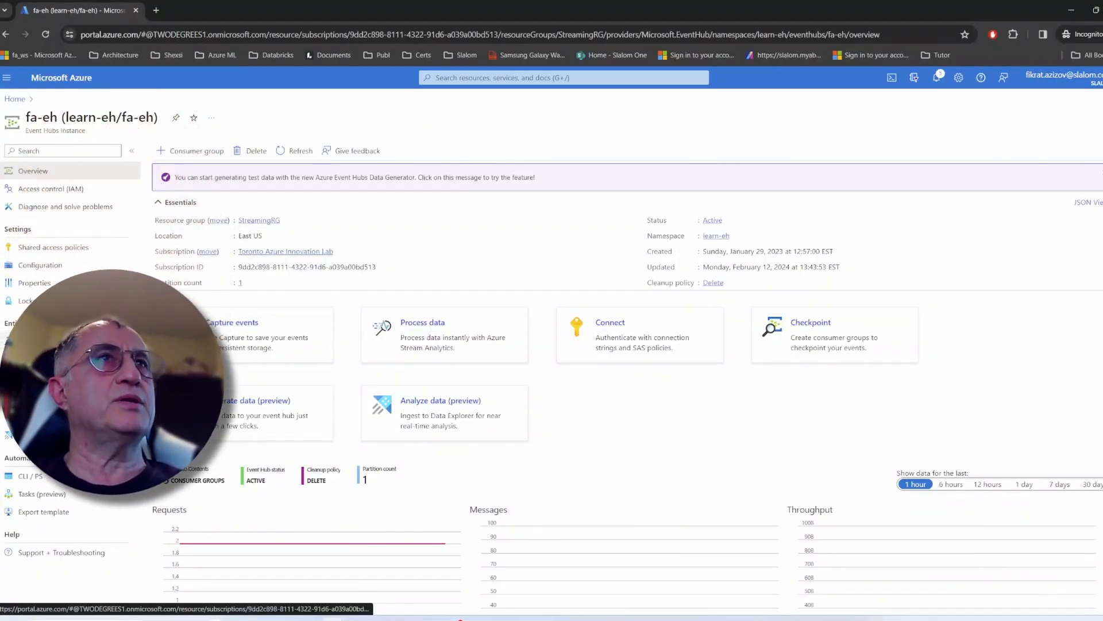
{"action": "left_click", "coordinate": [43, 250]}
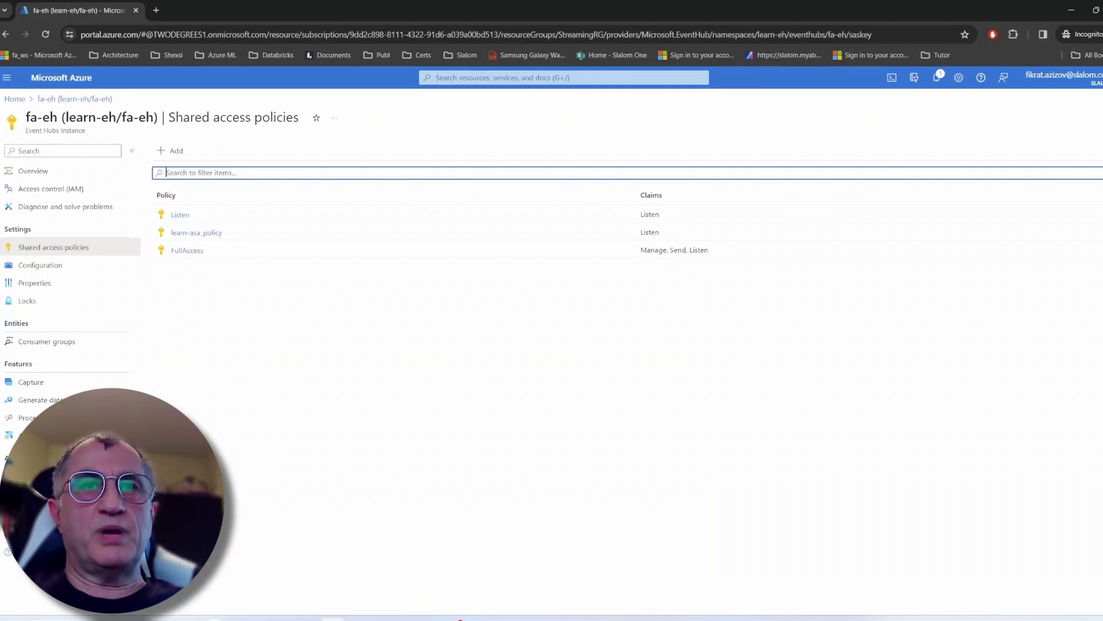
{"action": "left_click", "coordinate": [300, 597]}
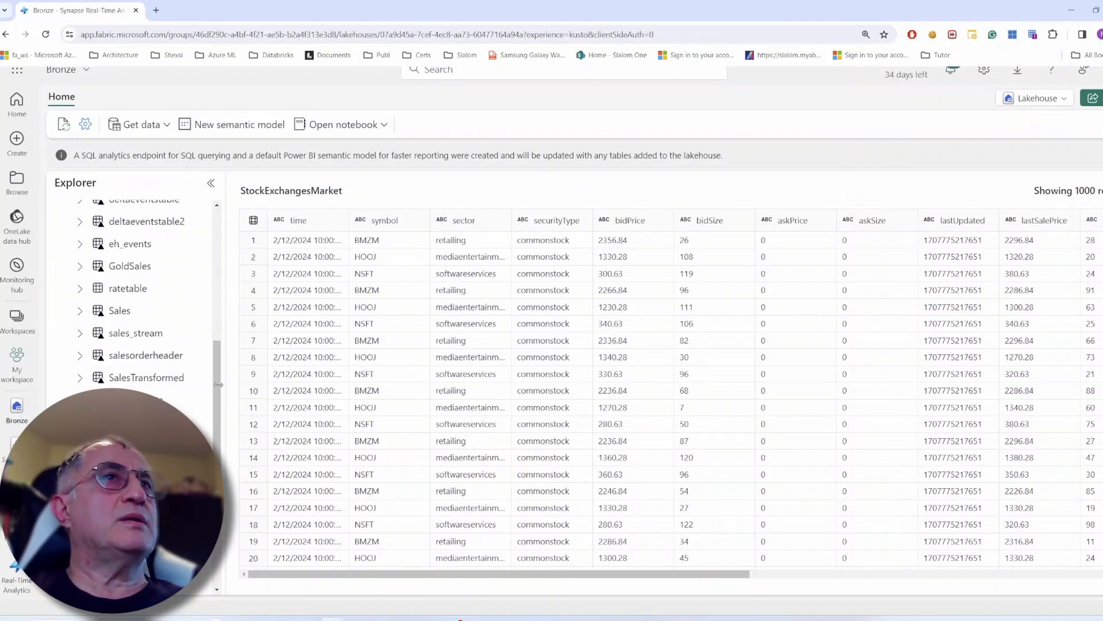
Create a new eventstream named Eh-ES from the Real-Time Analytics home page.
{"action": "left_click", "coordinate": [17, 102]}
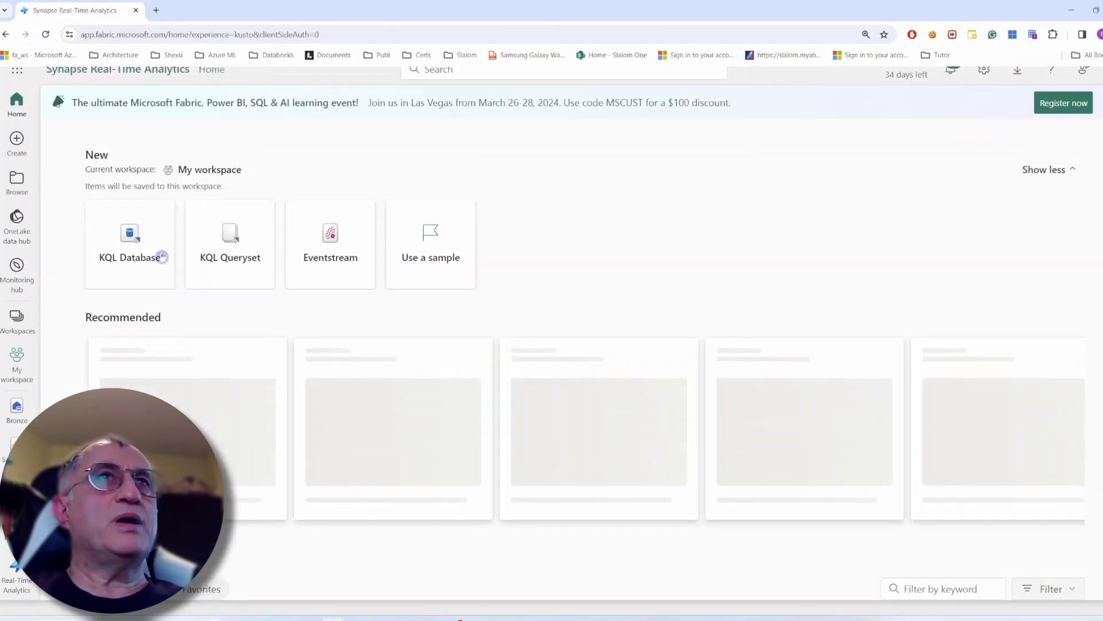
{"action": "left_click", "coordinate": [343, 236]}
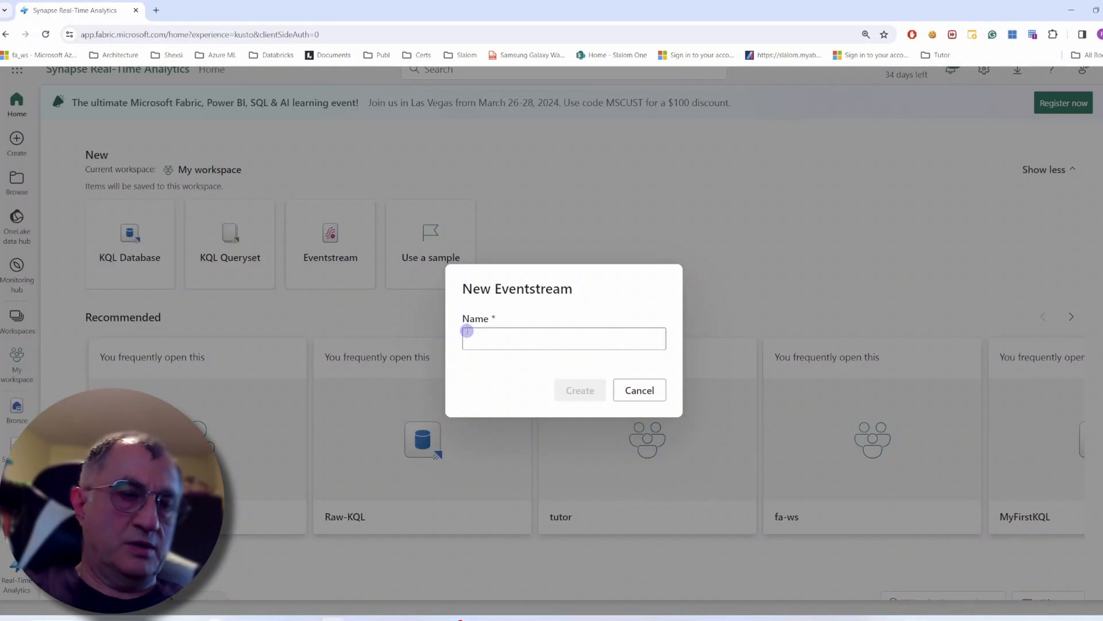
{"action": "type", "text": "E"}
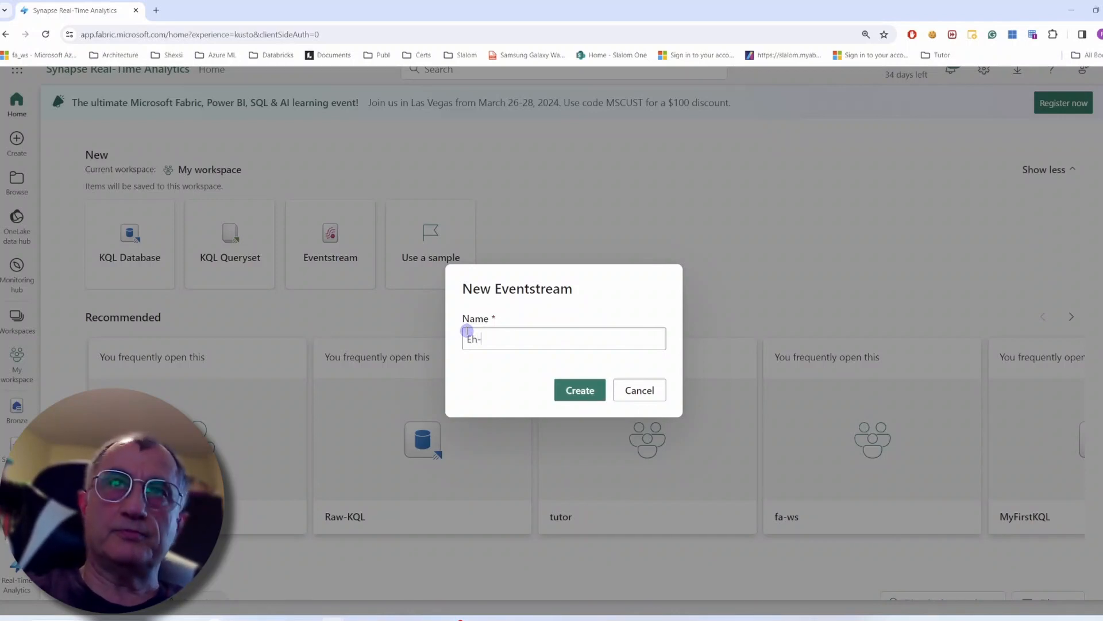
{"action": "type", "text": "h-"}
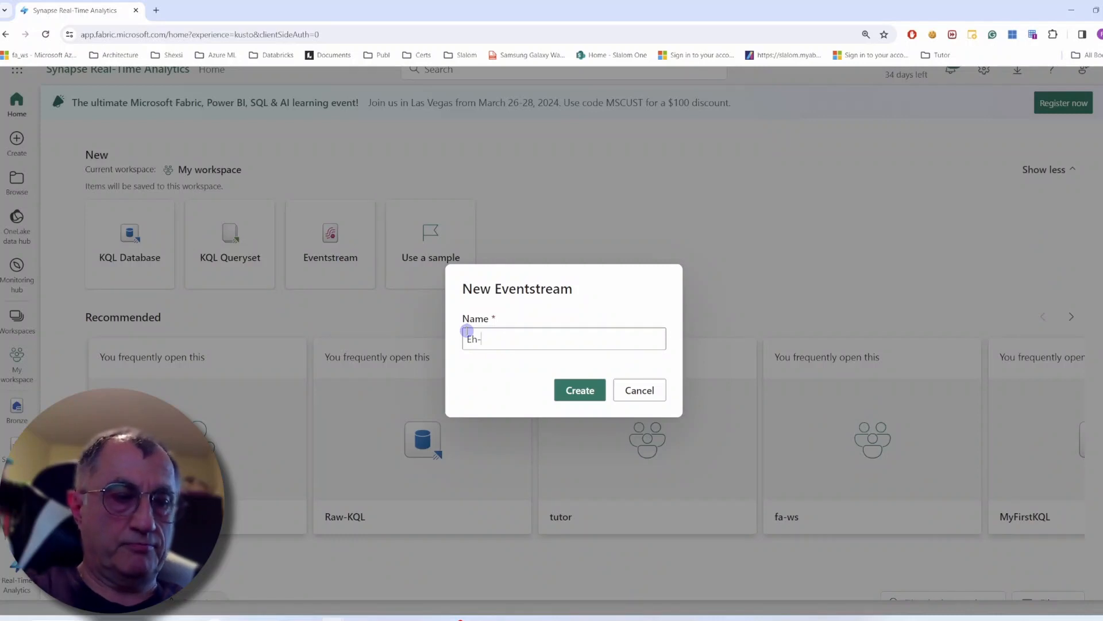
{"action": "type", "text": "ES"}
{"action": "left_click", "coordinate": [566, 391]}
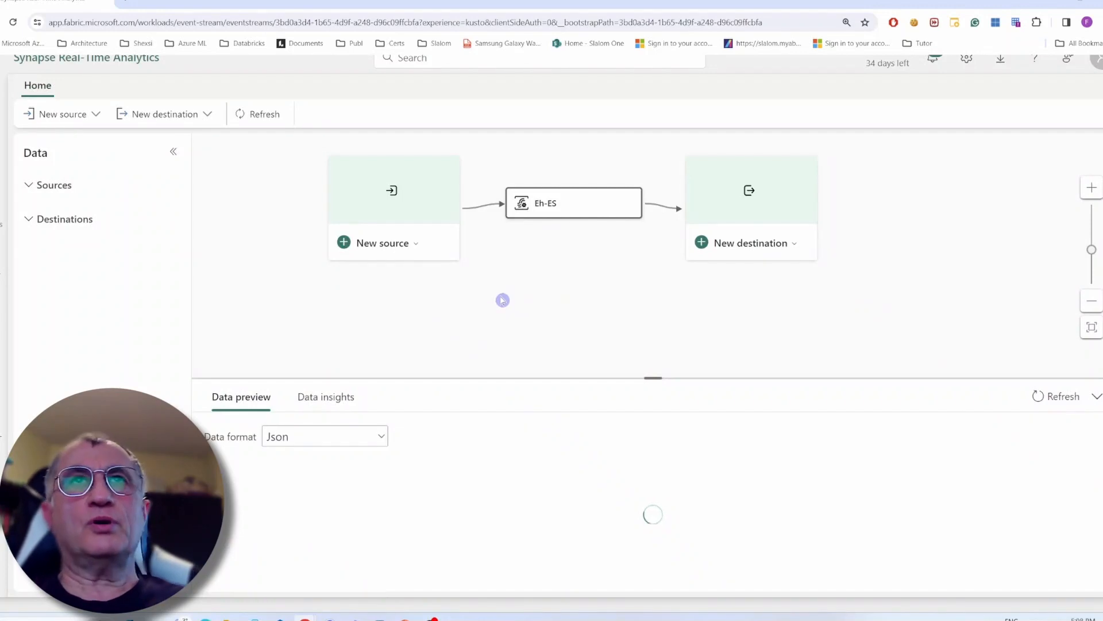
Start an Azure Event Hubs source for the Eh-ES eventstream and name it EH_DS.
{"action": "left_click", "coordinate": [417, 243]}
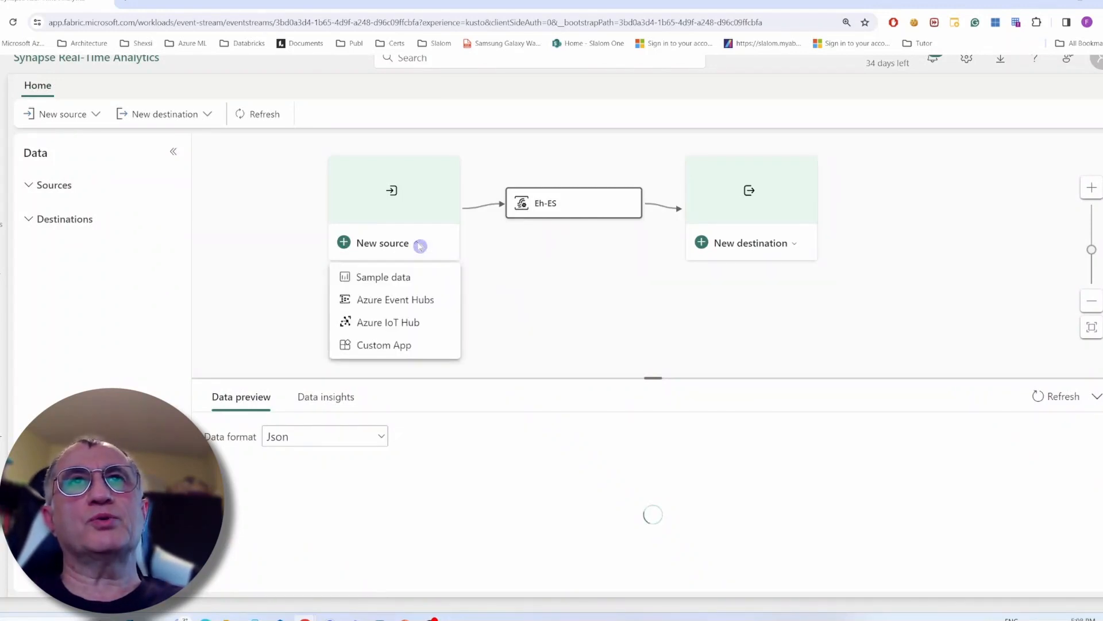
{"action": "left_click", "coordinate": [437, 305]}
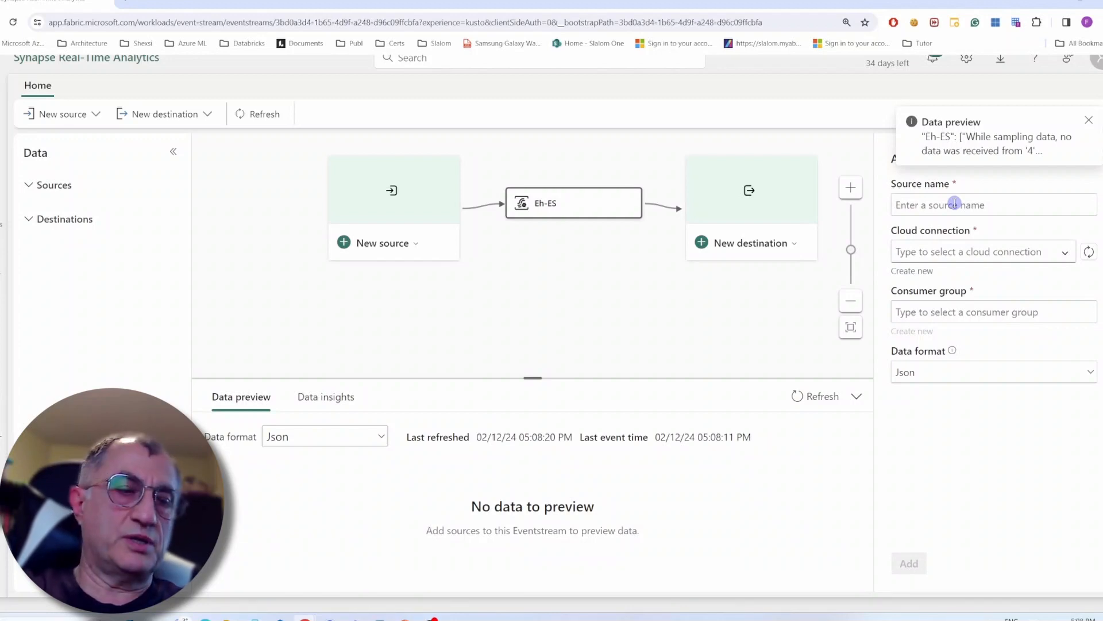
{"action": "left_click", "coordinate": [954, 203]}
{"action": "type", "text": "EH_"}
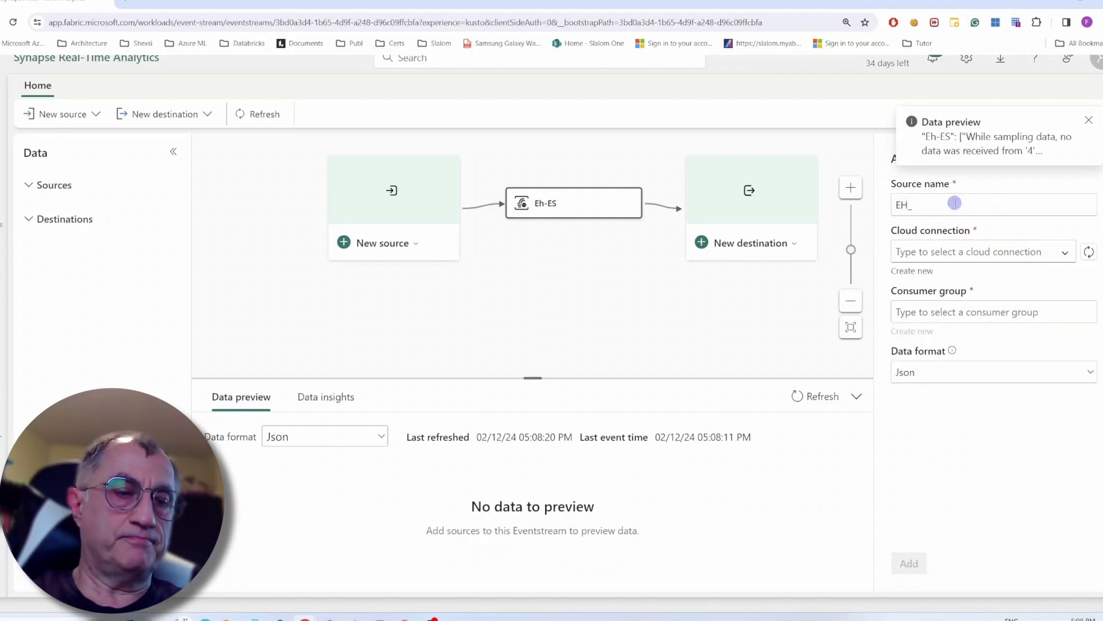
{"action": "type", "text": "DS"}
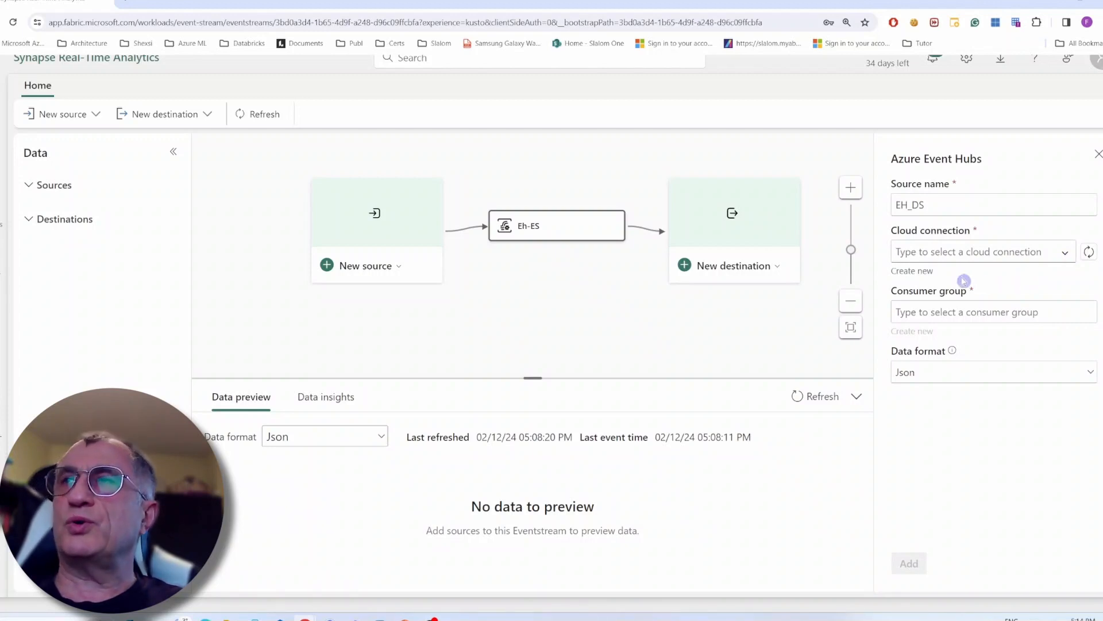
Review the settings and credential fields for a new Event Hub cloud connection, and cancel without creating it.
{"action": "left_click", "coordinate": [909, 273]}
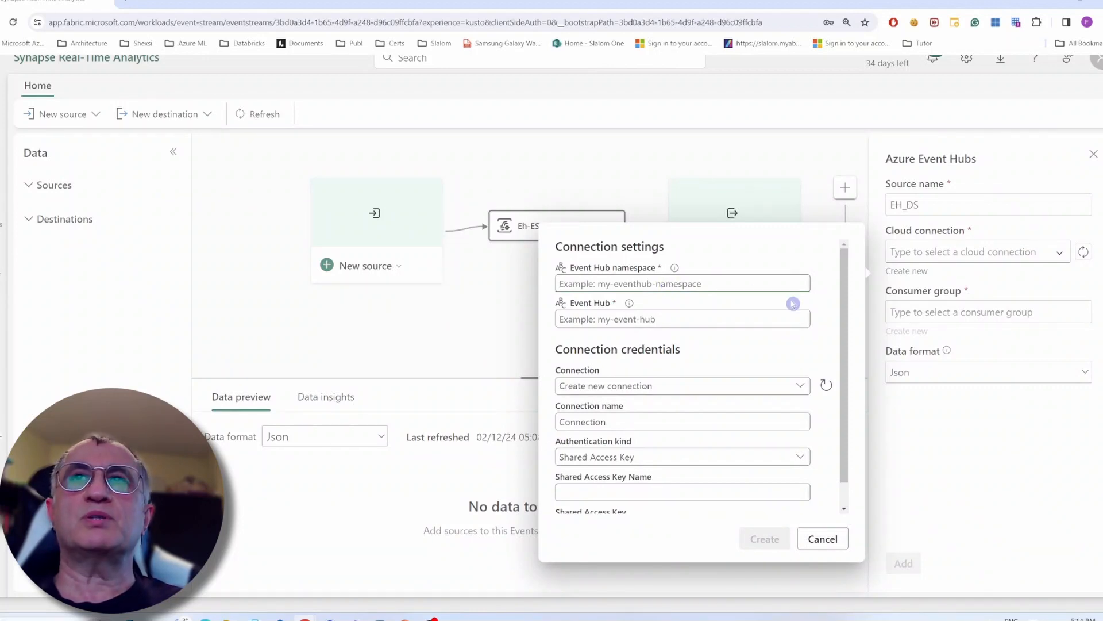
{"action": "left_click", "coordinate": [656, 313]}
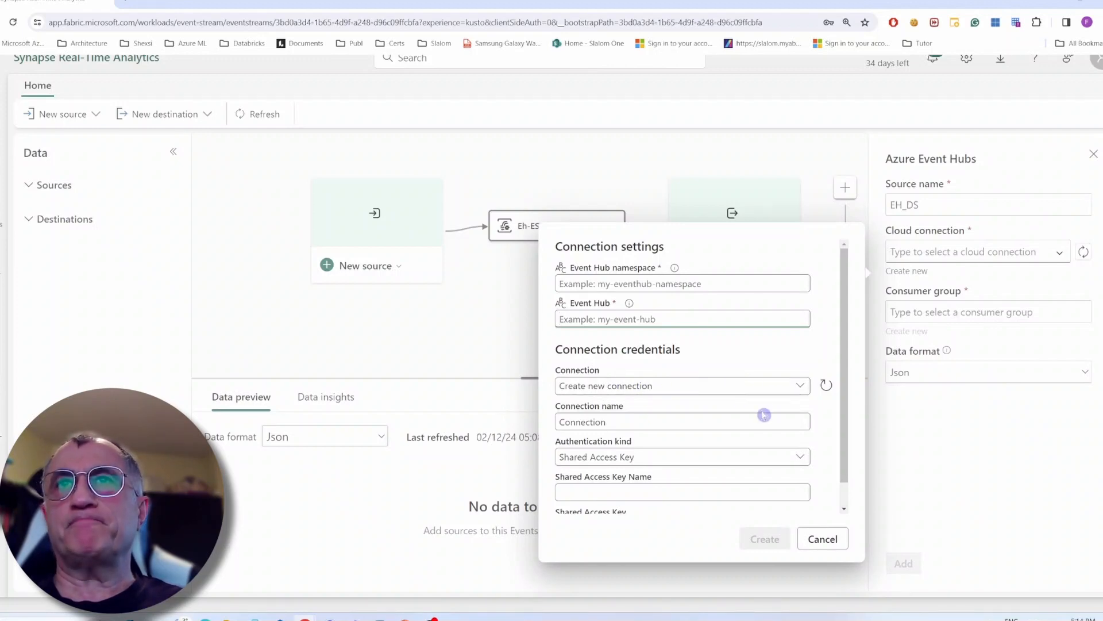
{"action": "left_click", "coordinate": [639, 422]}
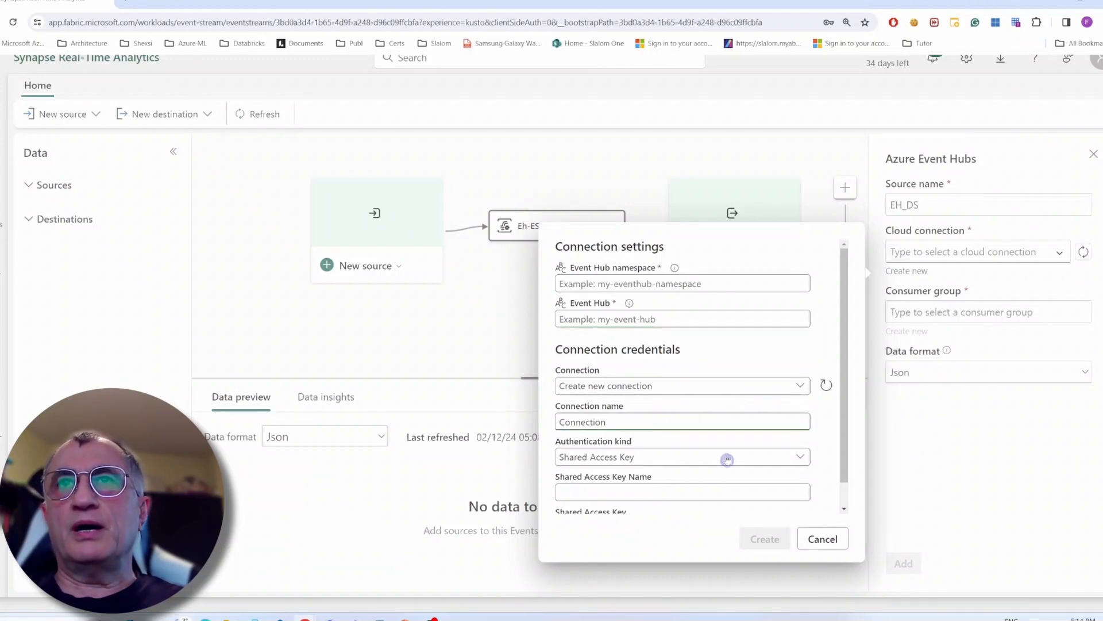
{"action": "scroll", "coordinate": [726, 457], "scroll_direction": "down", "scroll_amount": 1}
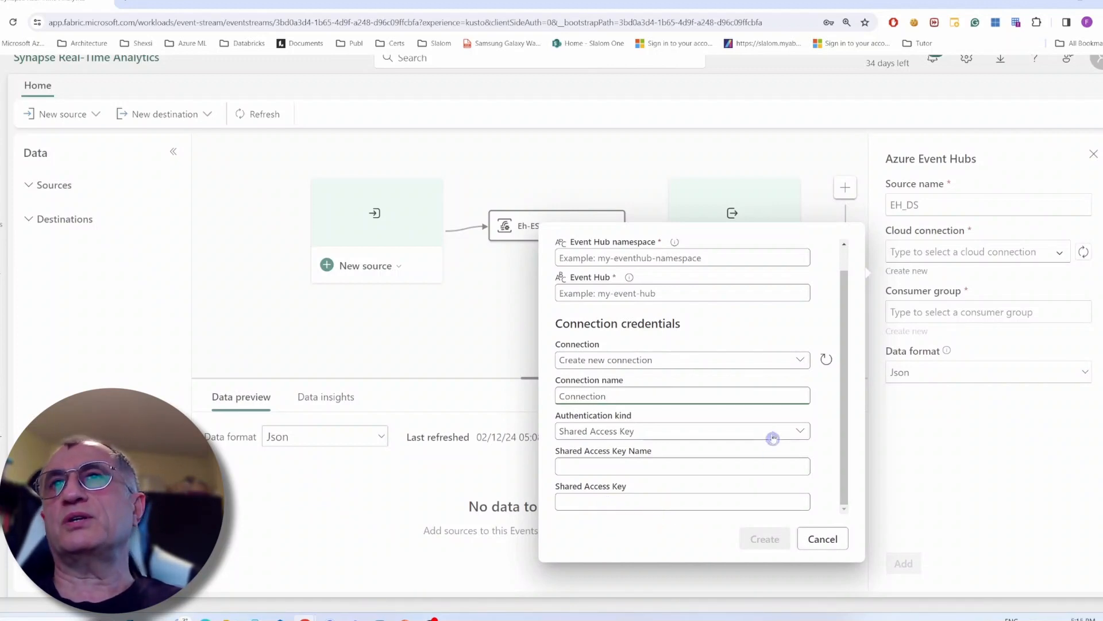
{"action": "left_click", "coordinate": [828, 540]}
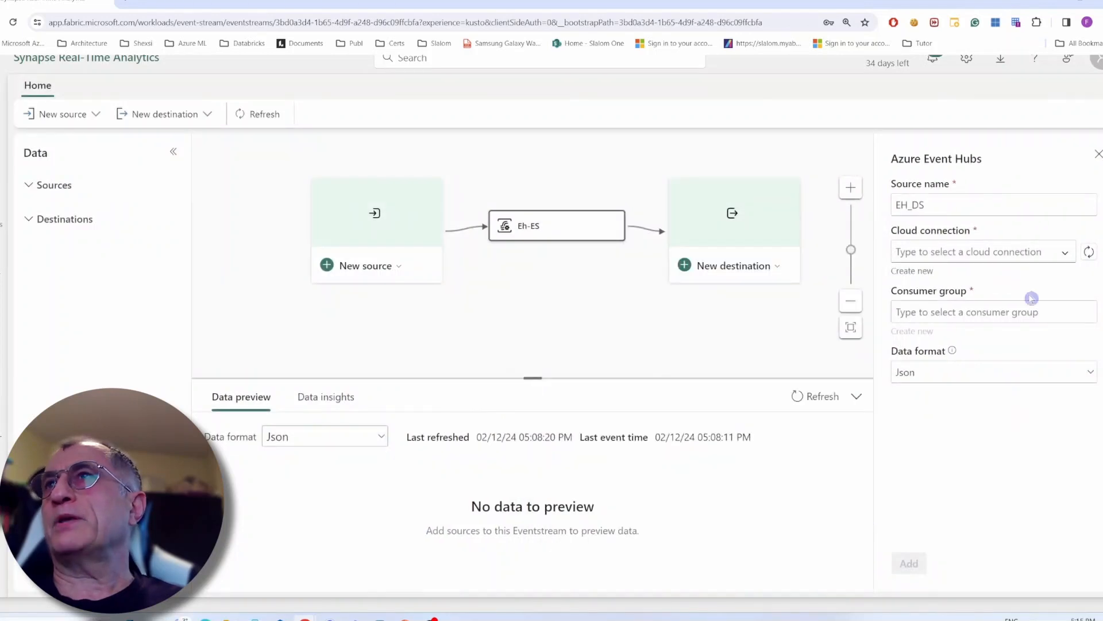
Select the existing learn-eh cloud connection and the fabric consumer group, and add the EH_DS source to the eventstream.
{"action": "left_click", "coordinate": [1065, 252]}
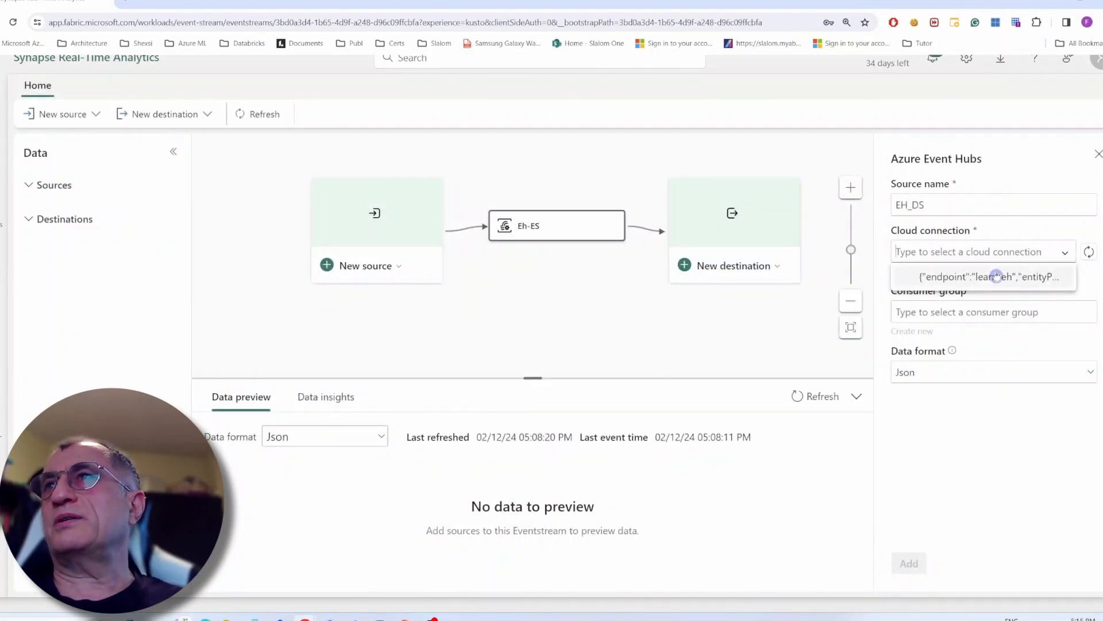
{"action": "left_click", "coordinate": [998, 277]}
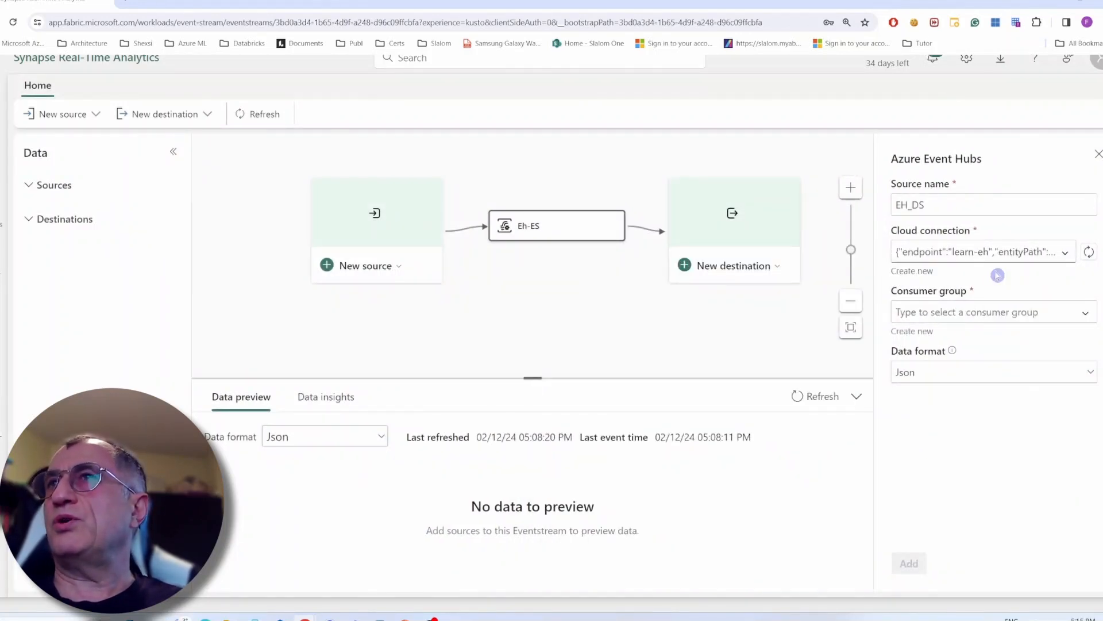
{"action": "left_click", "coordinate": [1089, 317]}
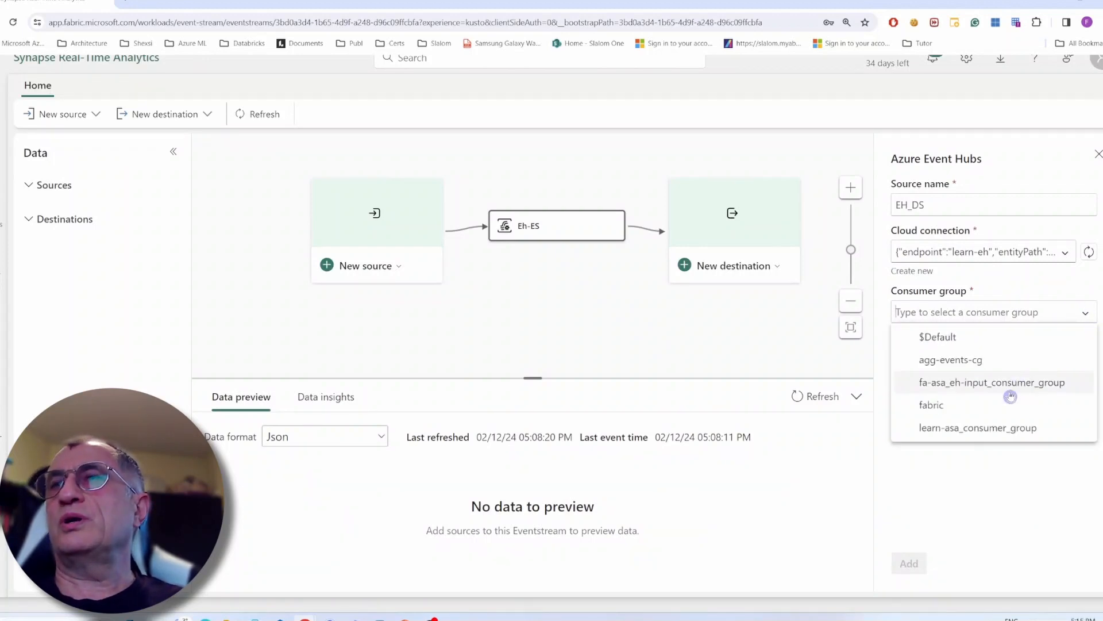
{"action": "left_click", "coordinate": [944, 408]}
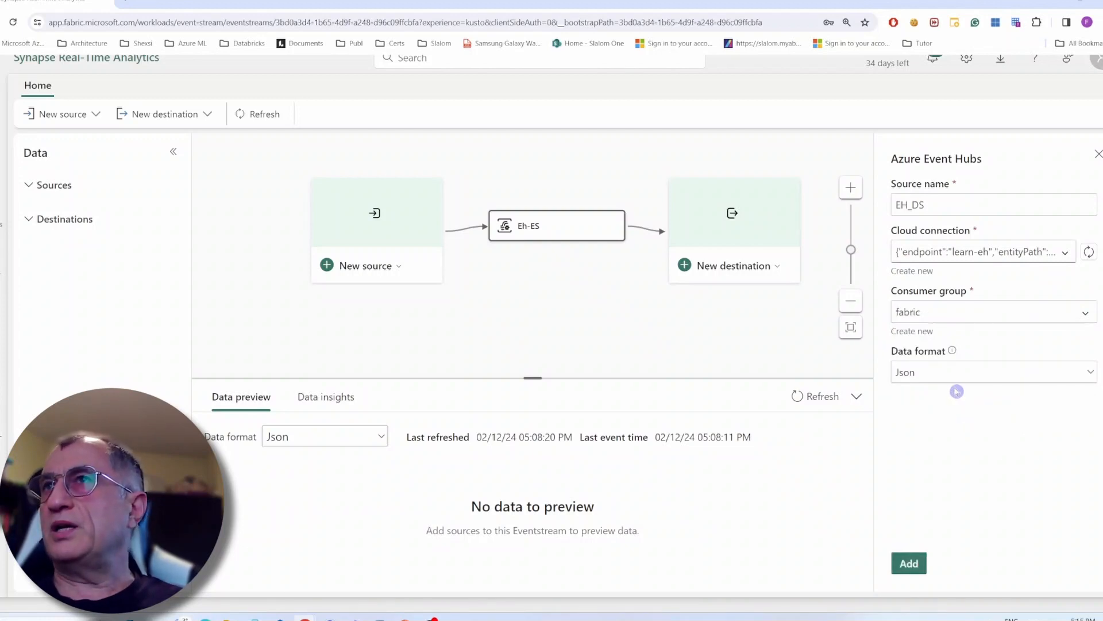
{"action": "left_click", "coordinate": [908, 566]}
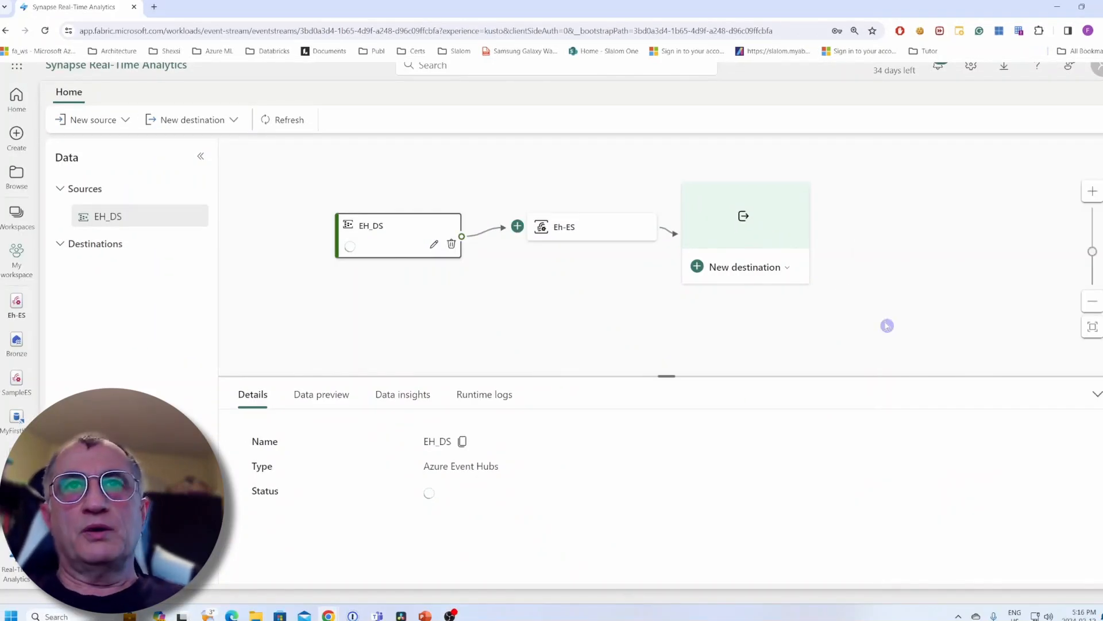
Switch to the Azure portal and send the Stocks data dataset to the fa-eh event hub with a repeat send of 100.
{"action": "mouse_move", "coordinate": [328, 613]}
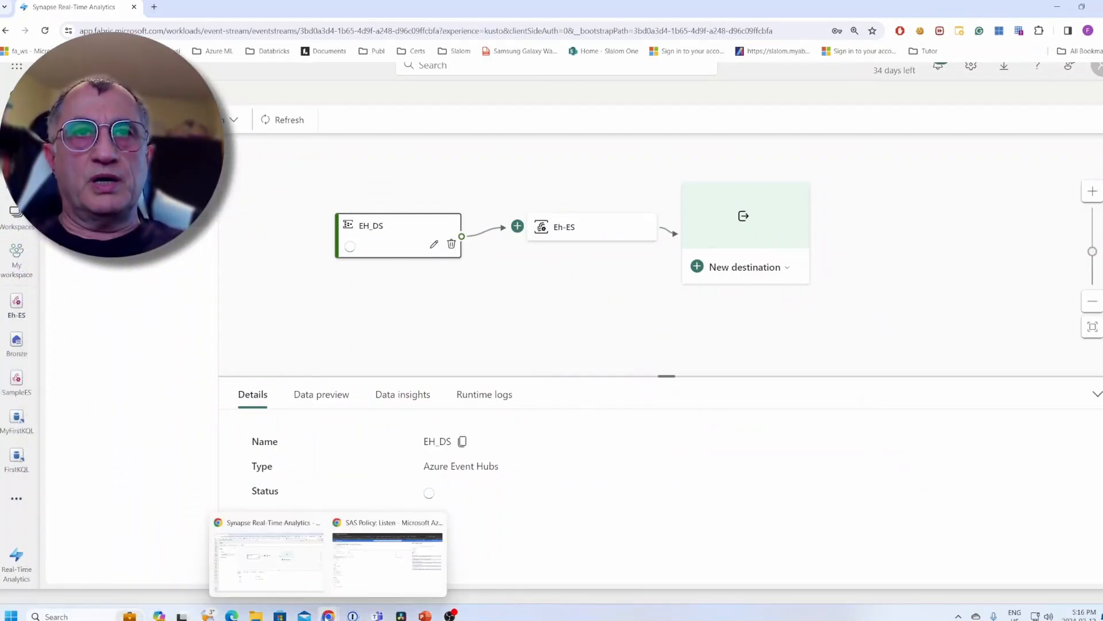
{"action": "left_click", "coordinate": [357, 566]}
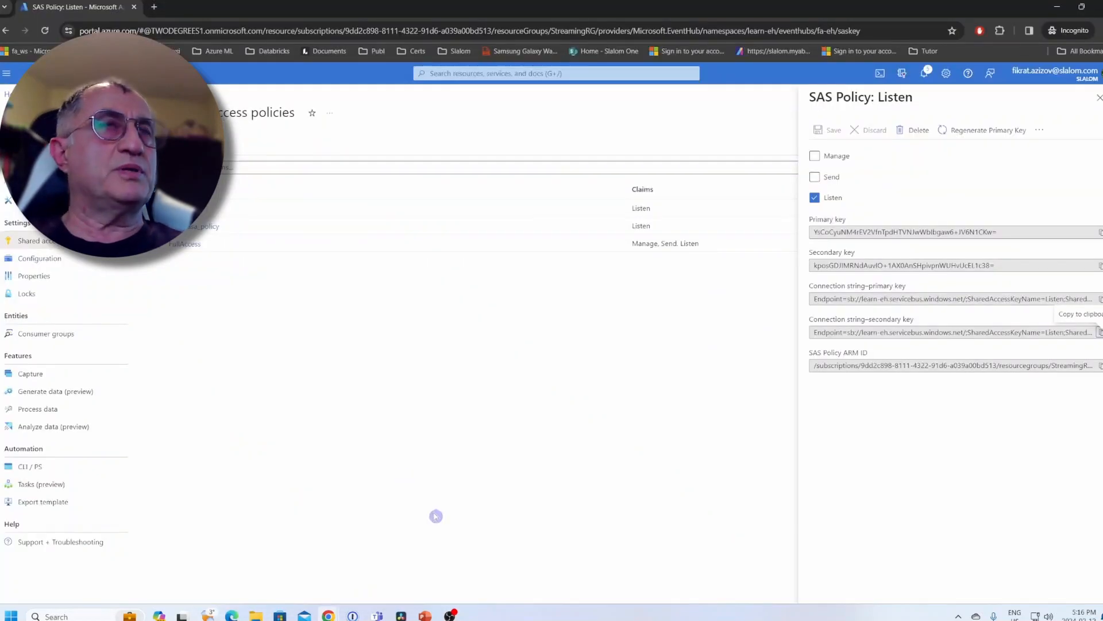
{"action": "left_click", "coordinate": [46, 391]}
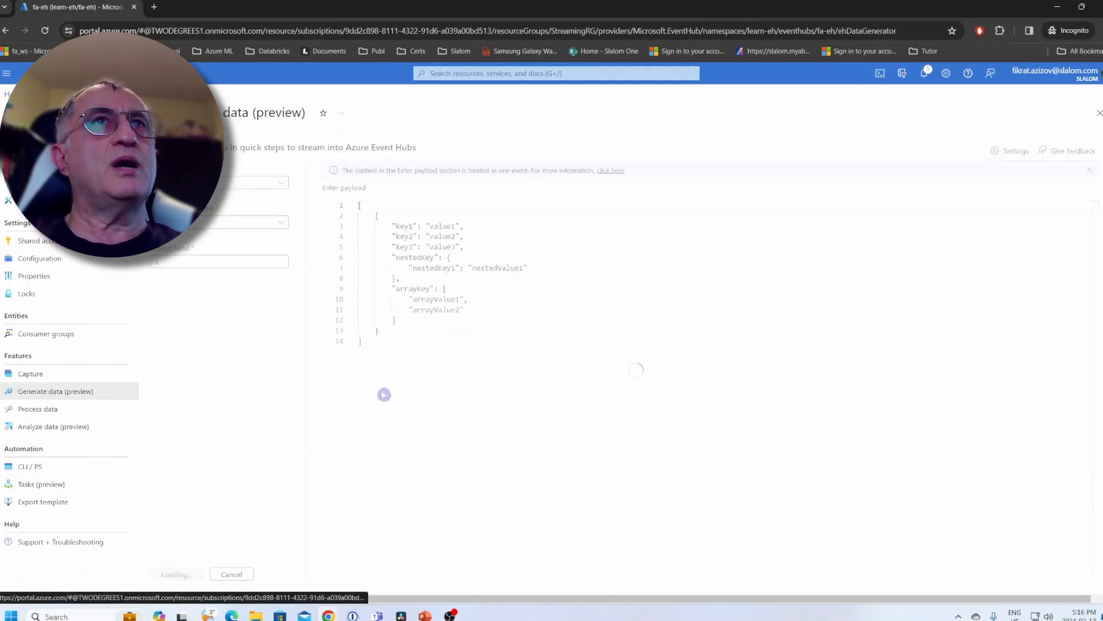
{"action": "left_click", "coordinate": [281, 183]}
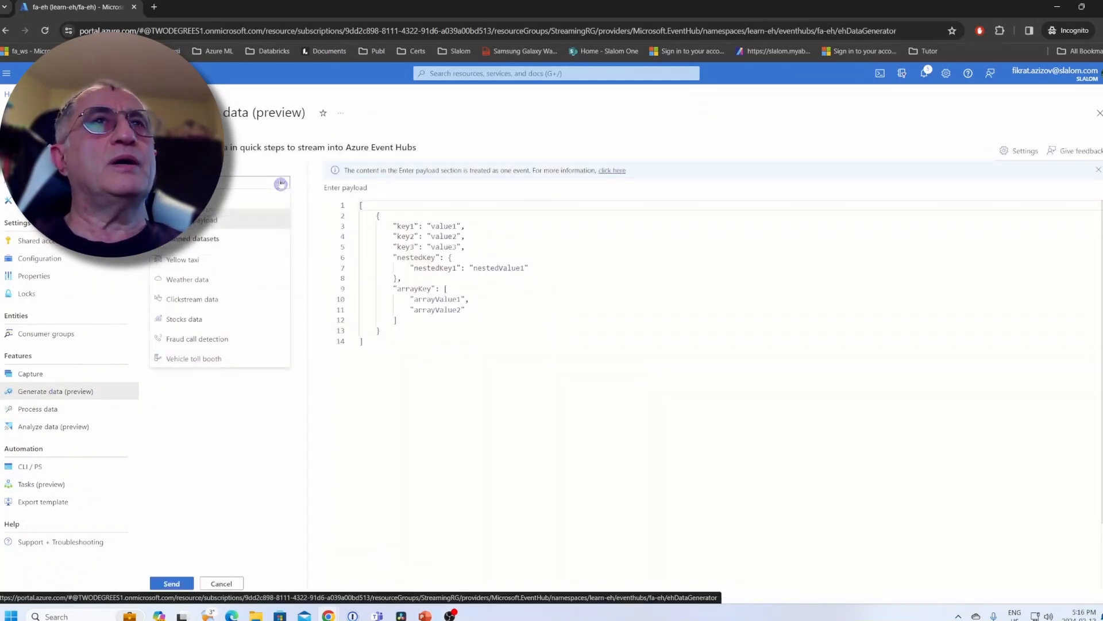
{"action": "left_click", "coordinate": [208, 320]}
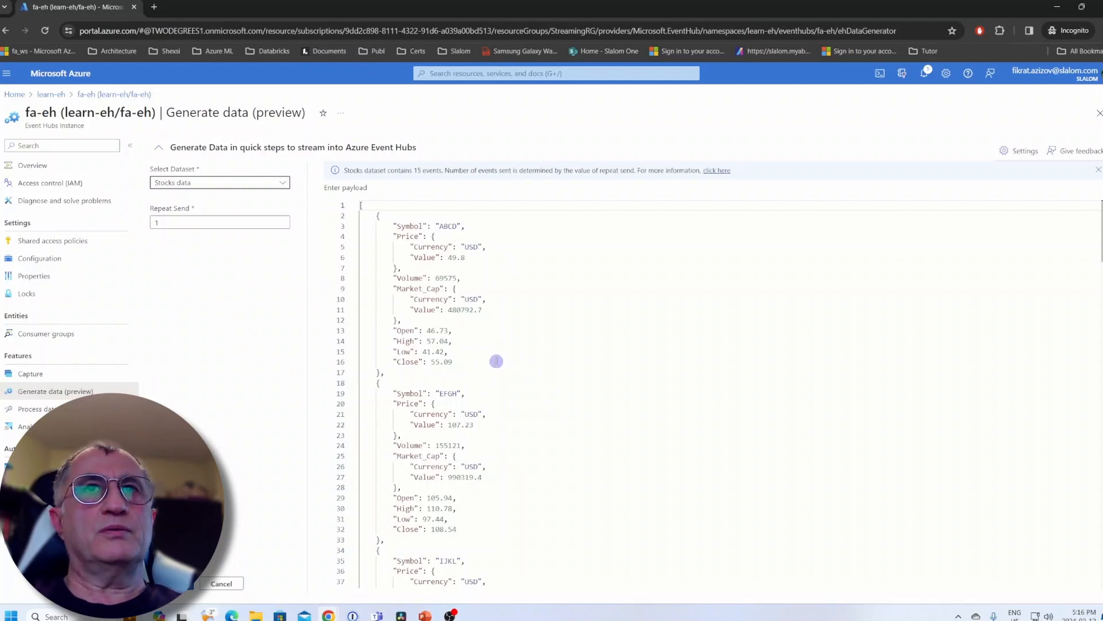
{"action": "left_click", "coordinate": [172, 222]}
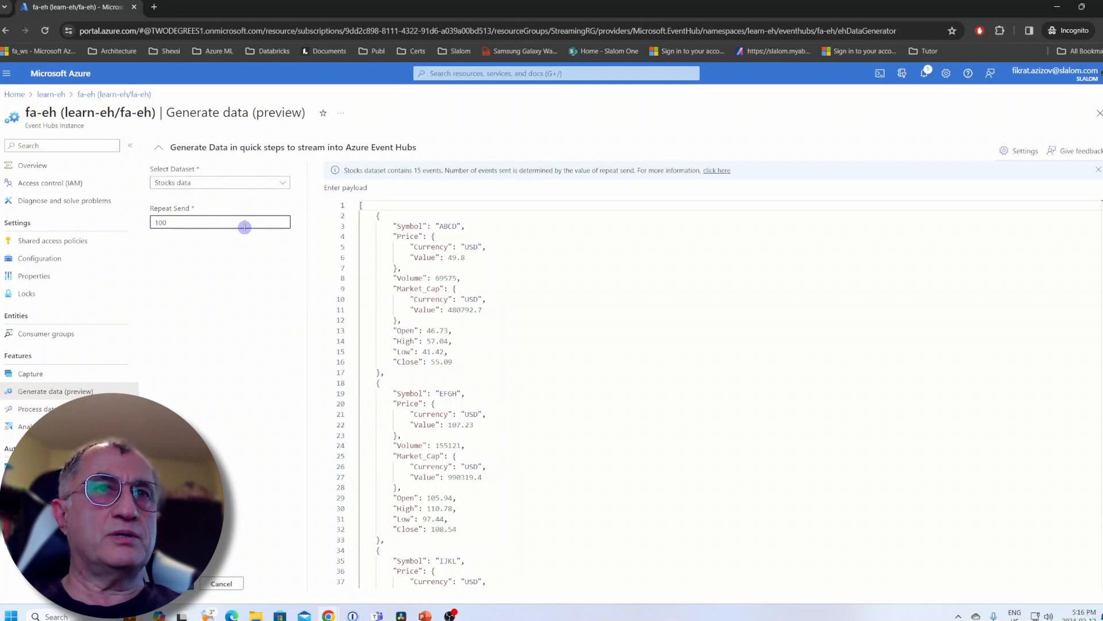
{"action": "left_click", "coordinate": [173, 583]}
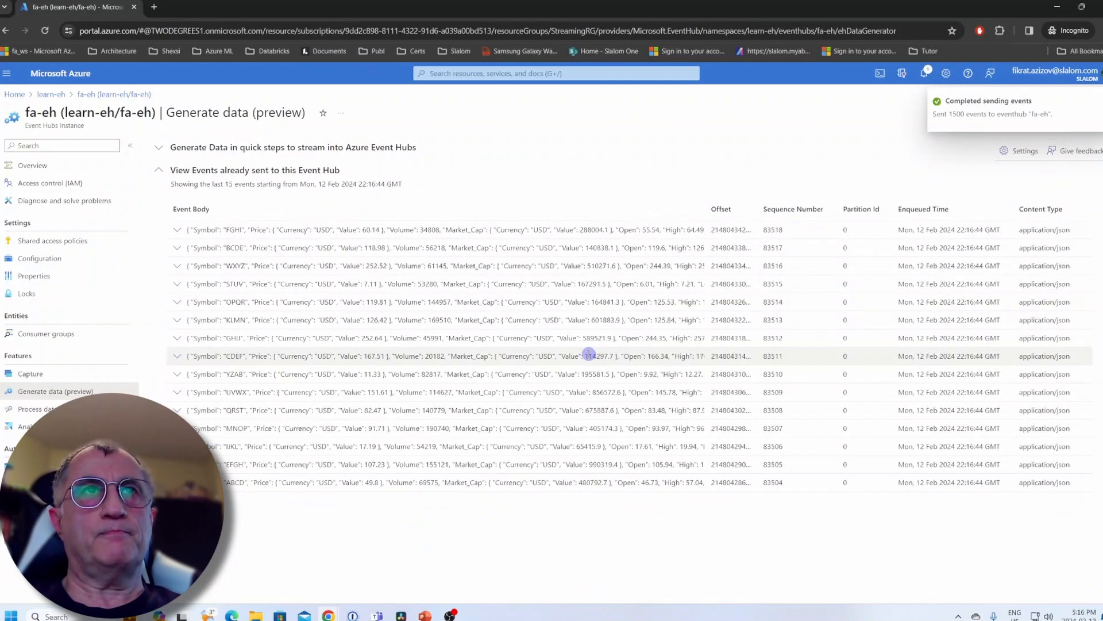
Return to the Eh-ES eventstream in Fabric and preview the data arriving from the EH_DS source.
{"action": "mouse_move", "coordinate": [331, 616]}
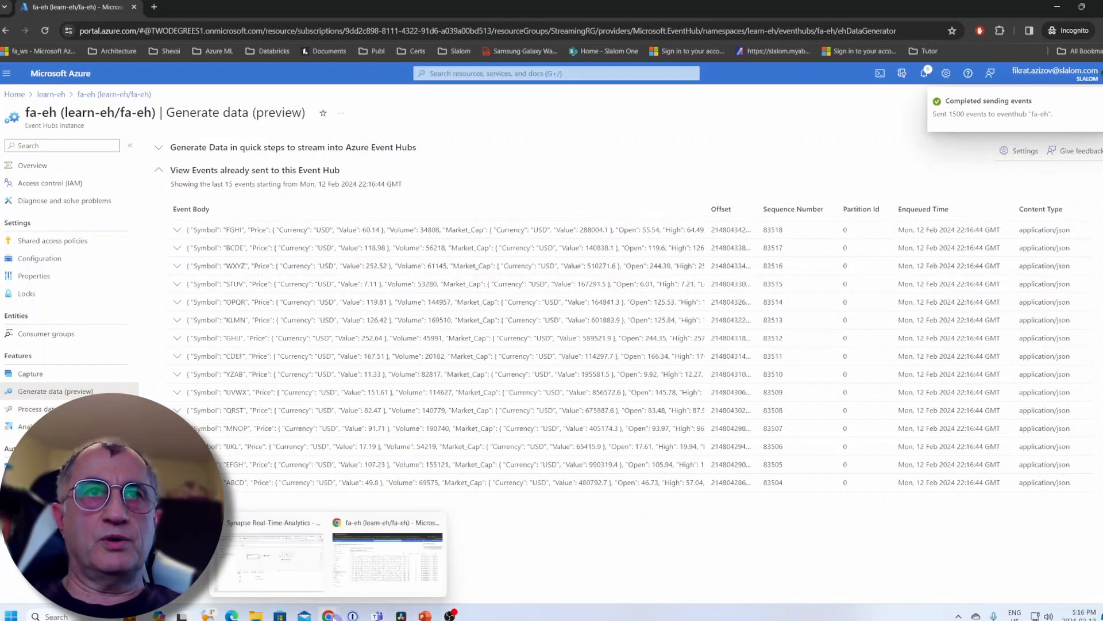
{"action": "left_click", "coordinate": [289, 566]}
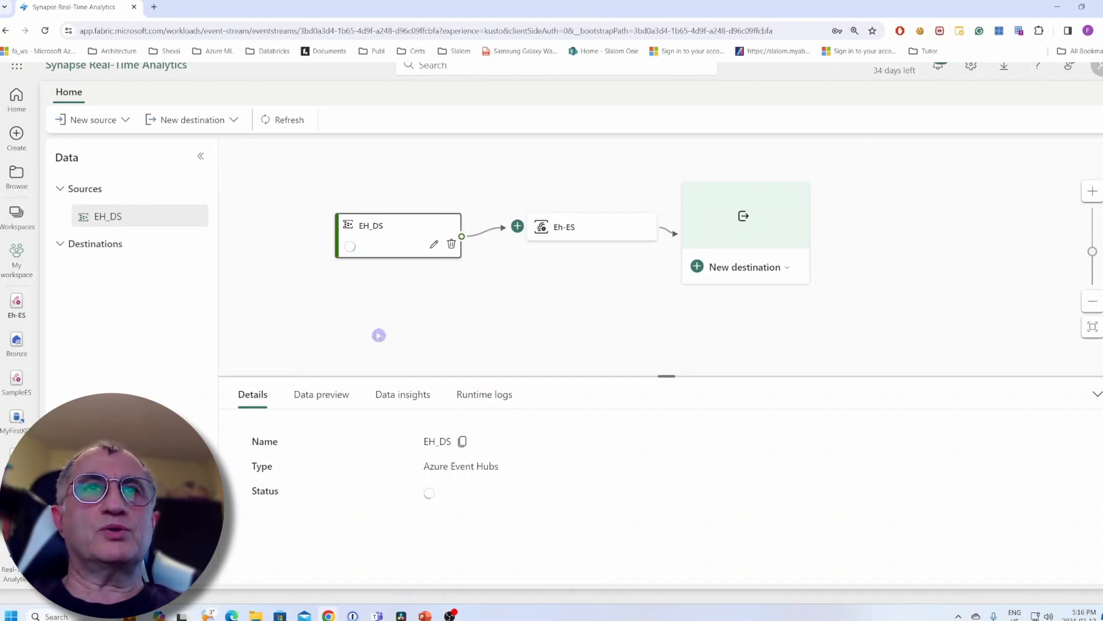
{"action": "left_click", "coordinate": [335, 396]}
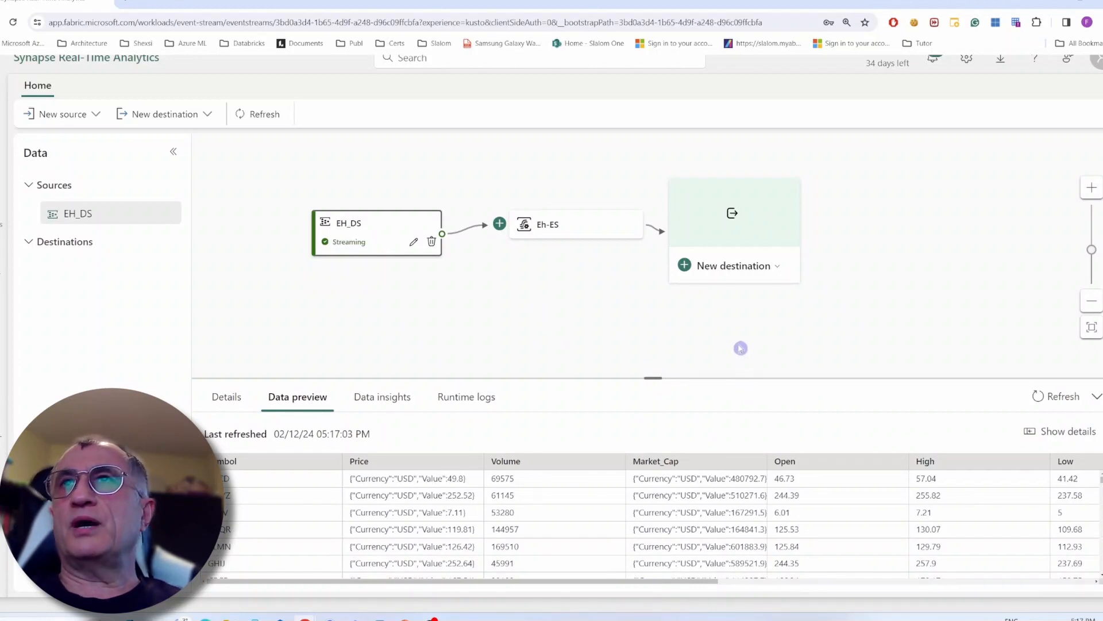
Start a KQL Database destination named KQL_DS, using My workspace and the MyFirstKQL database.
{"action": "left_click", "coordinate": [776, 267]}
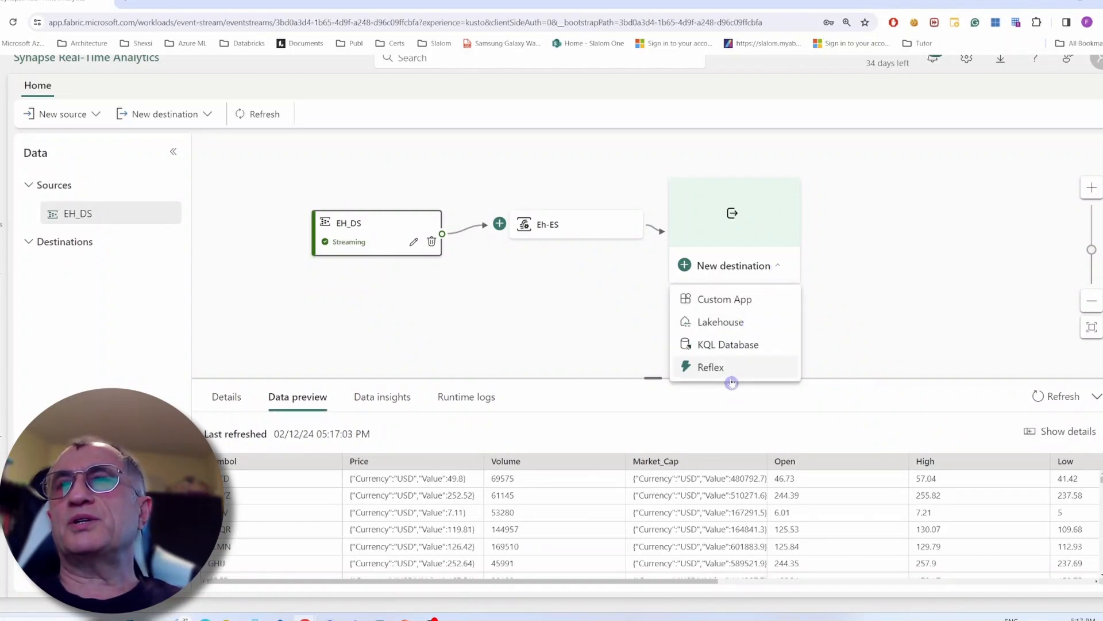
{"action": "left_click", "coordinate": [731, 347]}
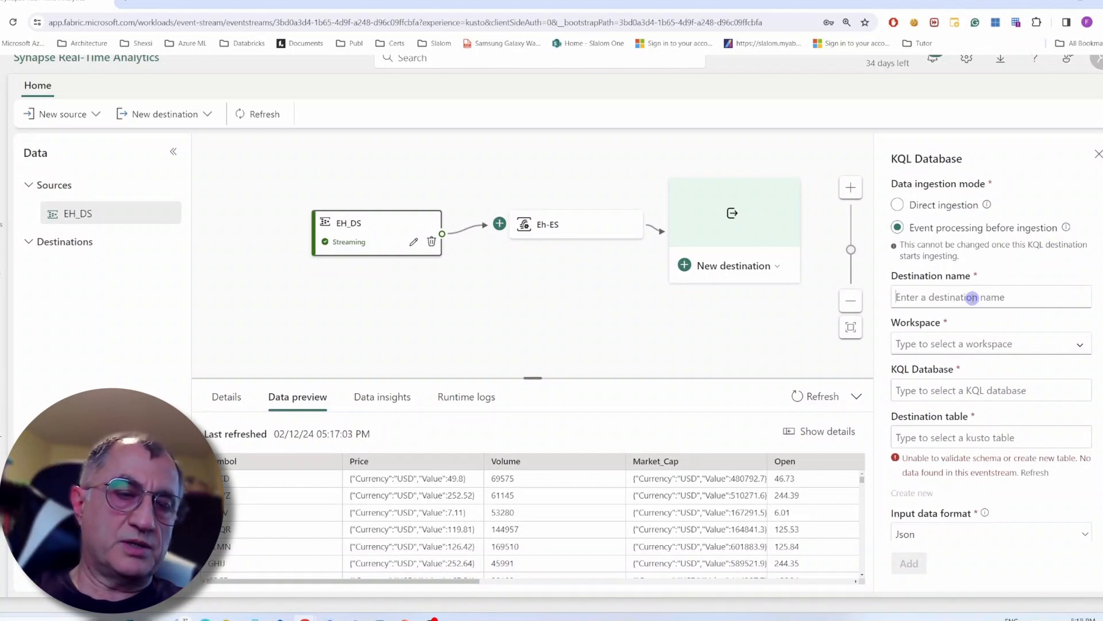
{"action": "left_click", "coordinate": [971, 297]}
{"action": "type", "text": "K"}
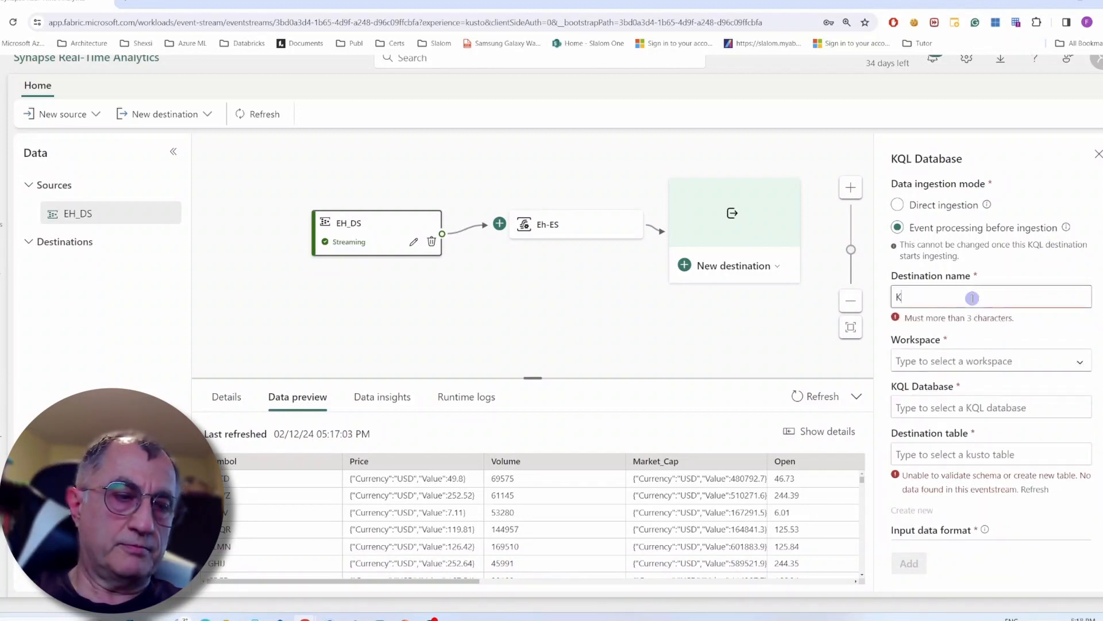
{"action": "type", "text": "QL_DS"}
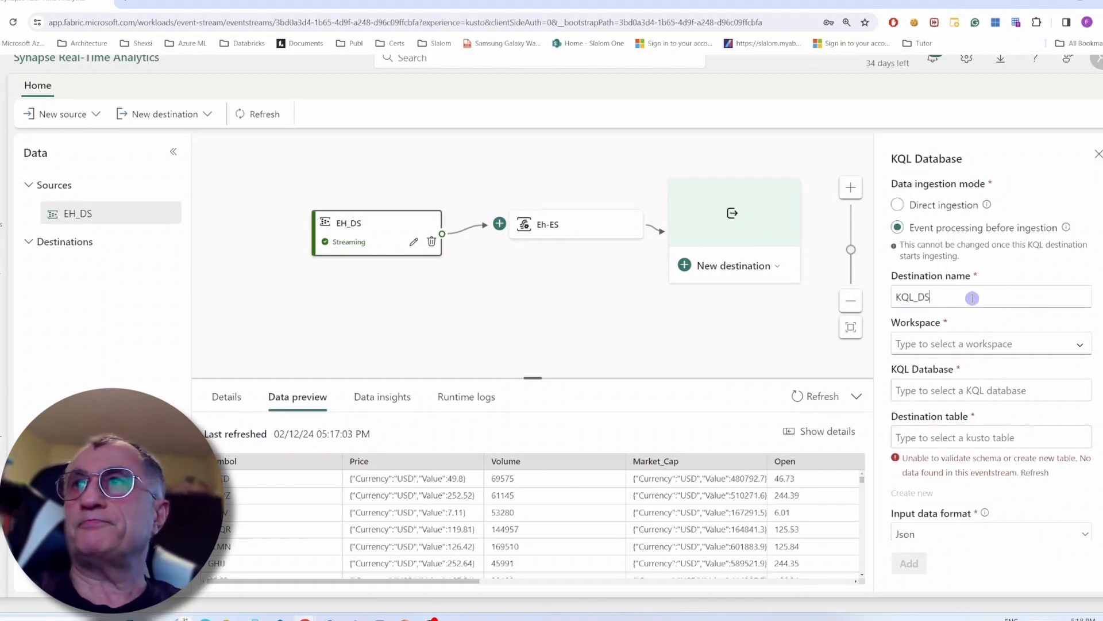
{"action": "left_click", "coordinate": [1084, 346]}
{"action": "left_click", "coordinate": [977, 392]}
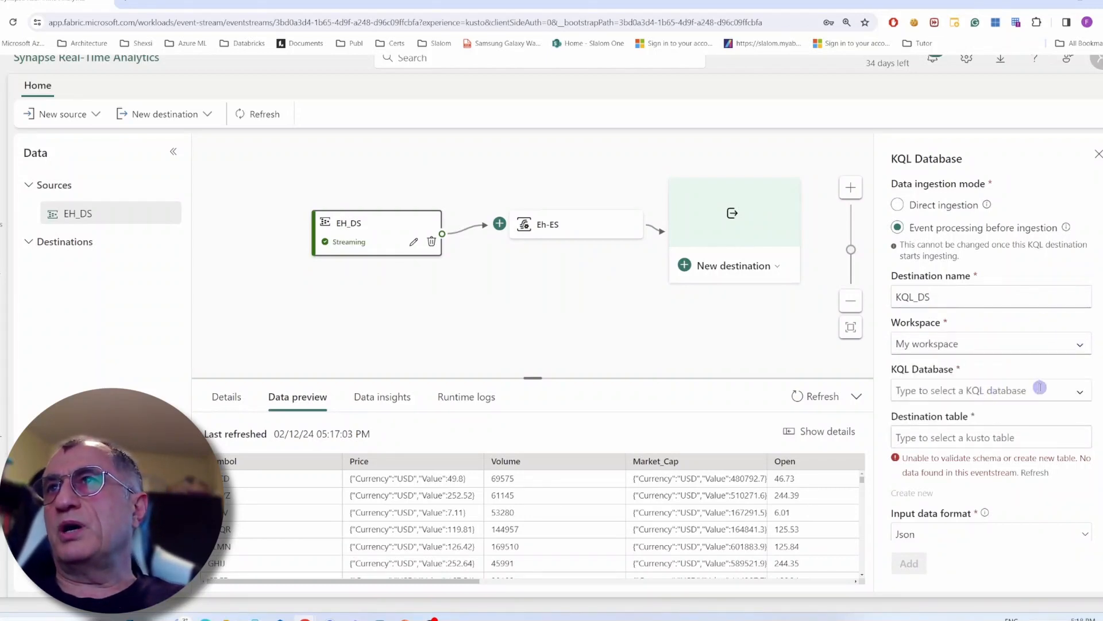
{"action": "left_click", "coordinate": [1082, 394]}
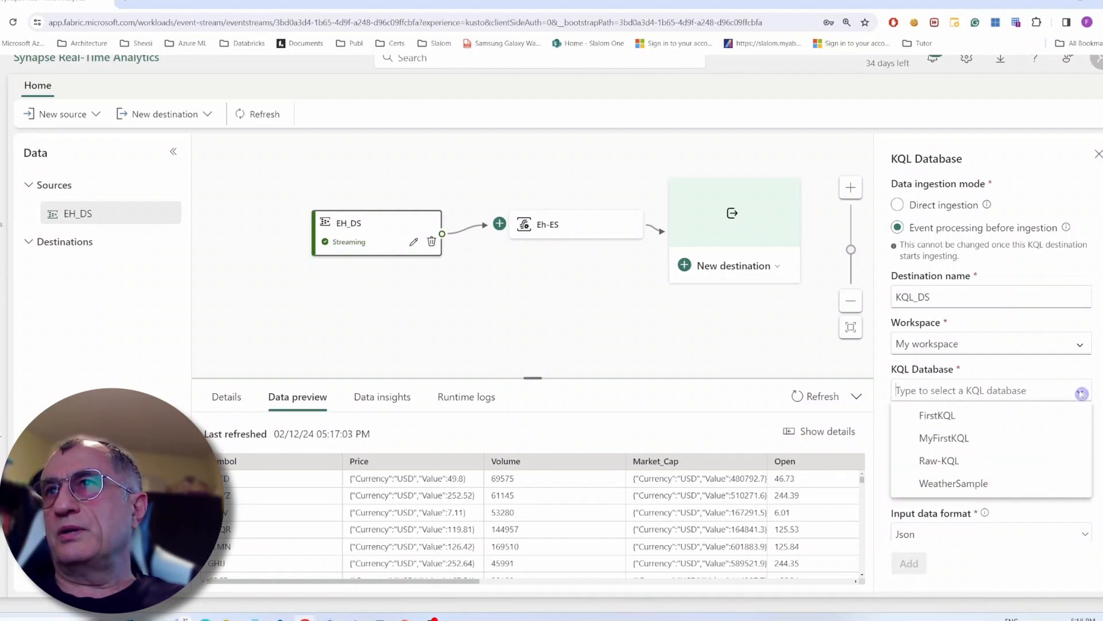
{"action": "left_click", "coordinate": [969, 438]}
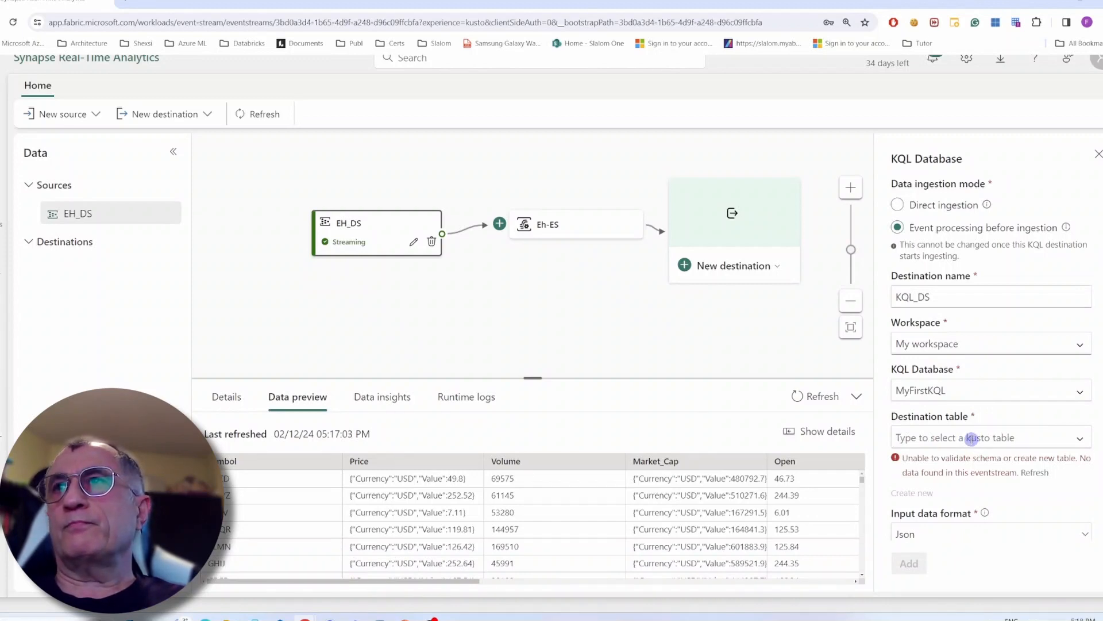
Create a new destination table named StockExchangeTransformed for the KQL destination.
{"action": "left_click", "coordinate": [971, 439]}
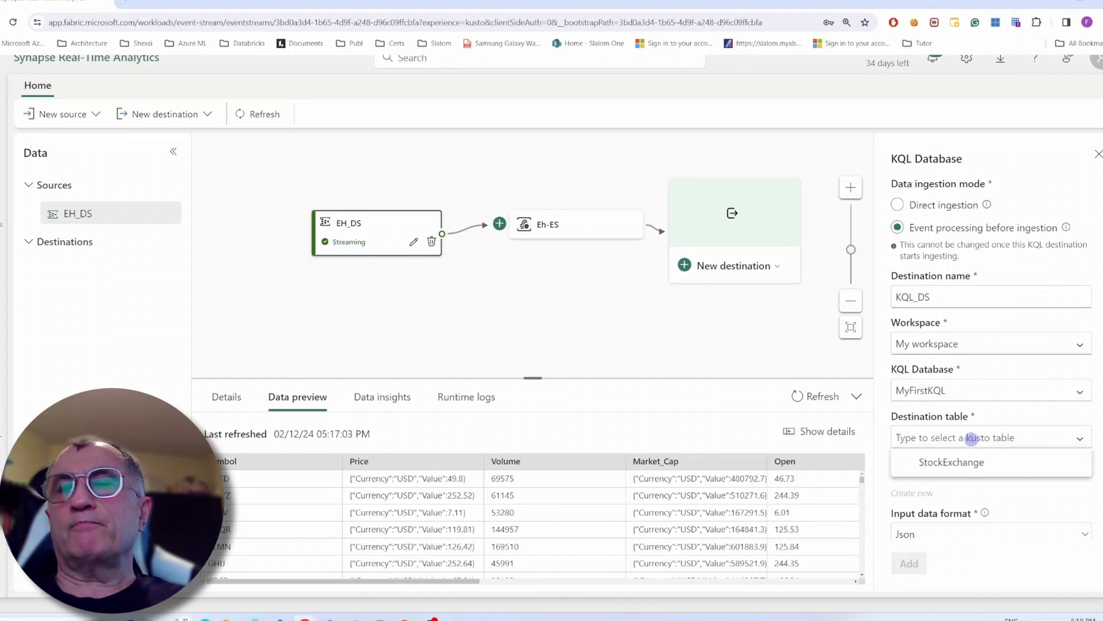
{"action": "left_click", "coordinate": [981, 416]}
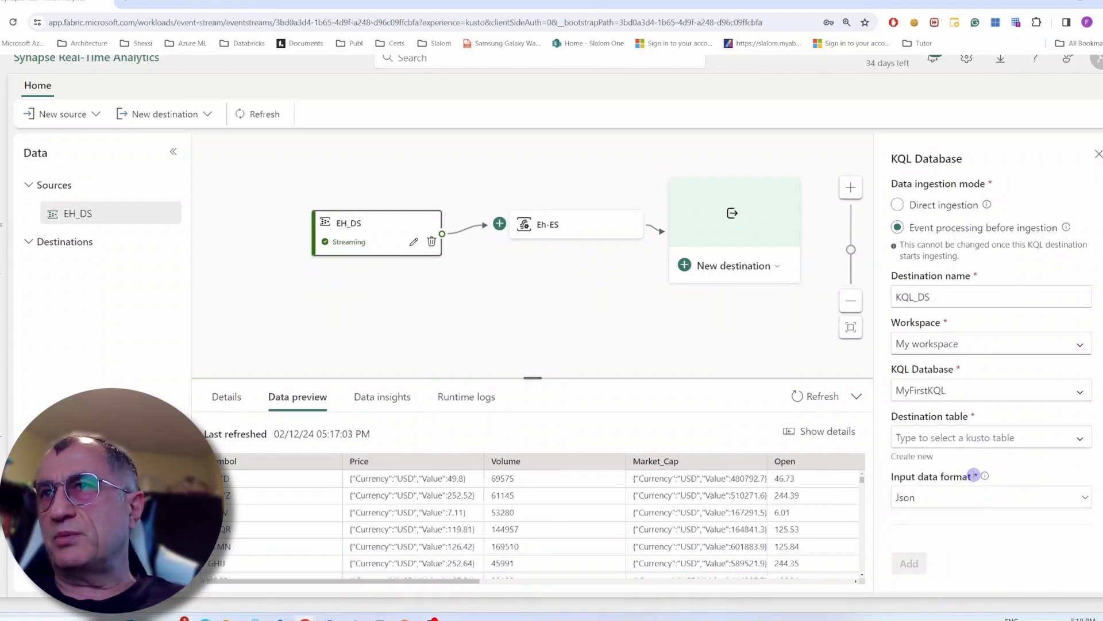
{"action": "left_click", "coordinate": [923, 457]}
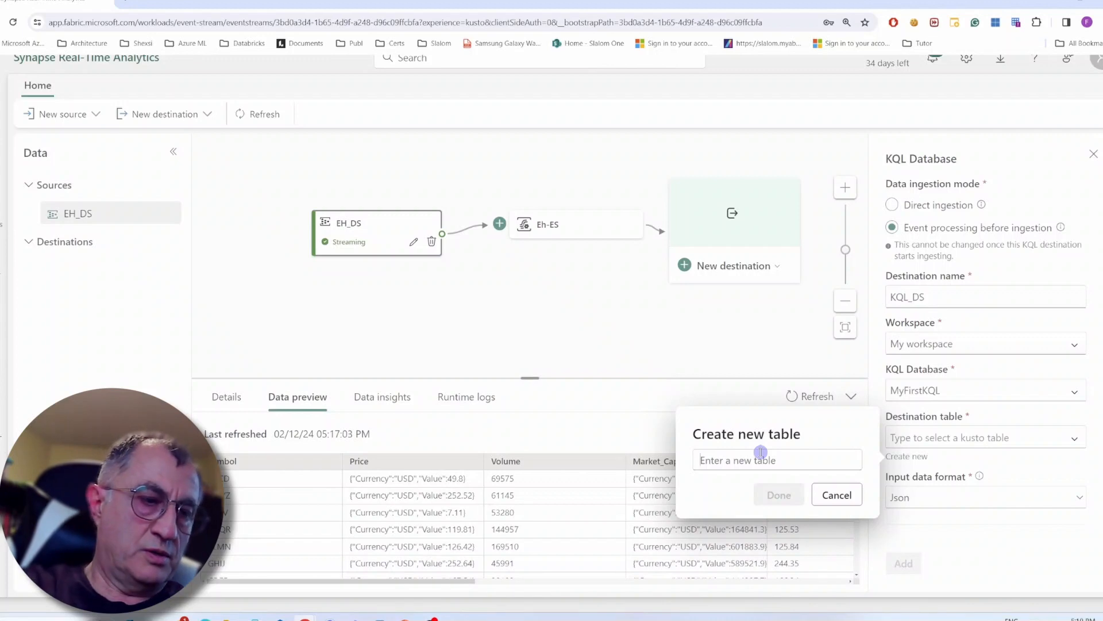
{"action": "type", "text": "Stock"}
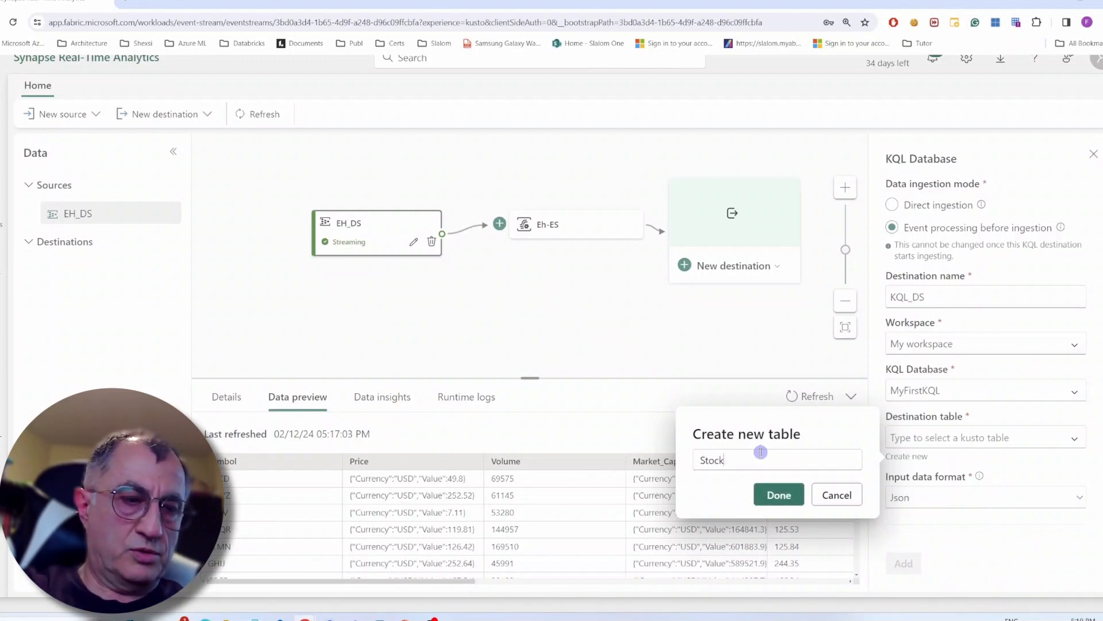
{"action": "type", "text": "Exchange"}
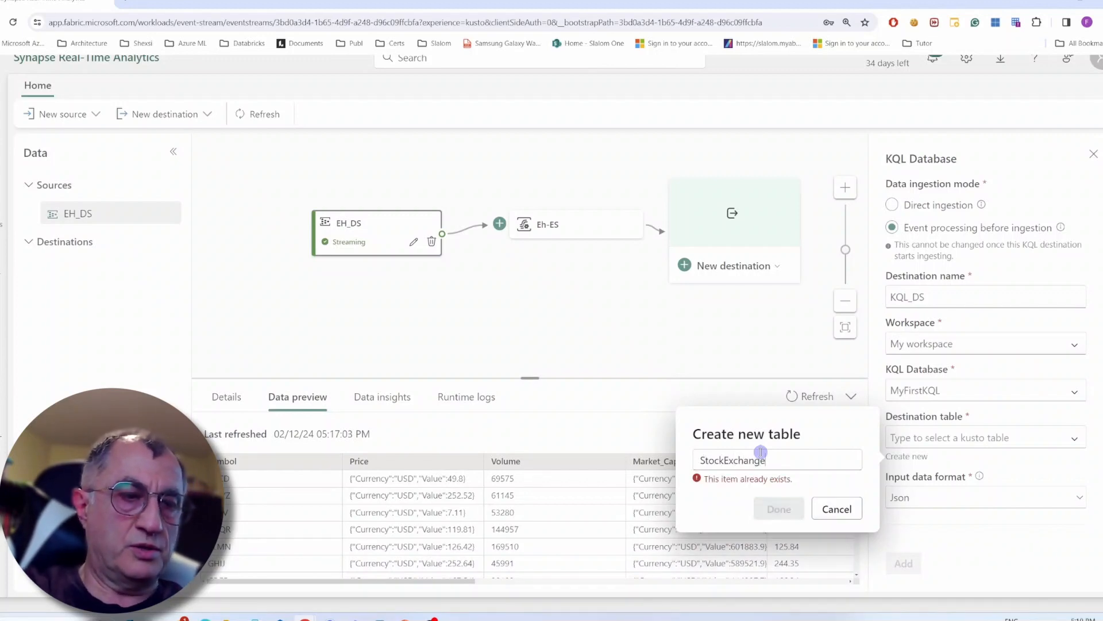
{"action": "type", "text": "Transformed"}
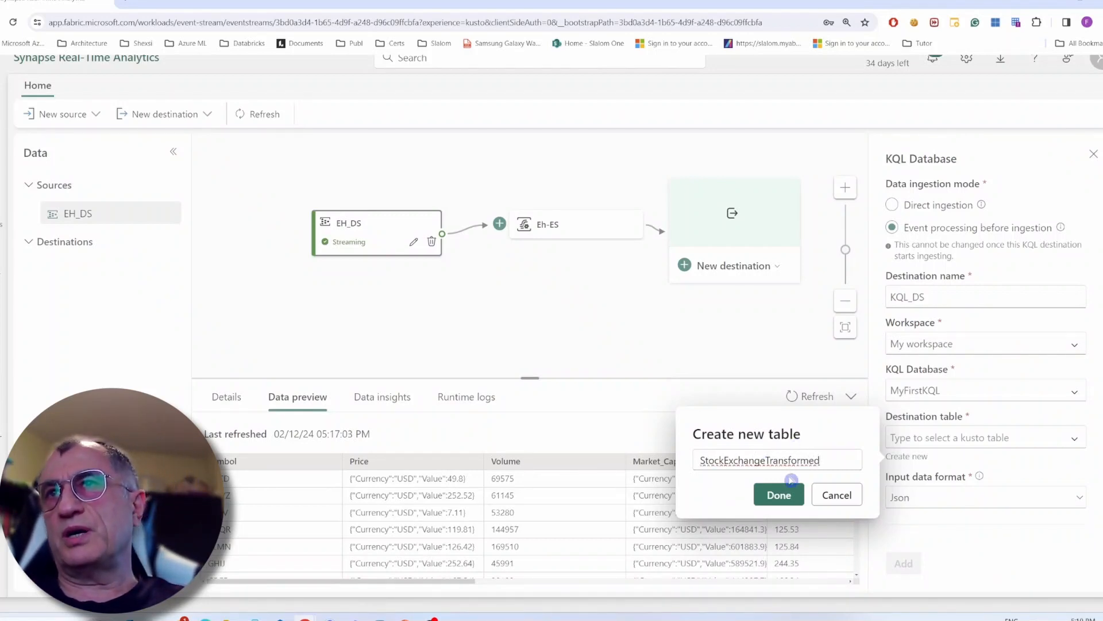
{"action": "left_click", "coordinate": [779, 495]}
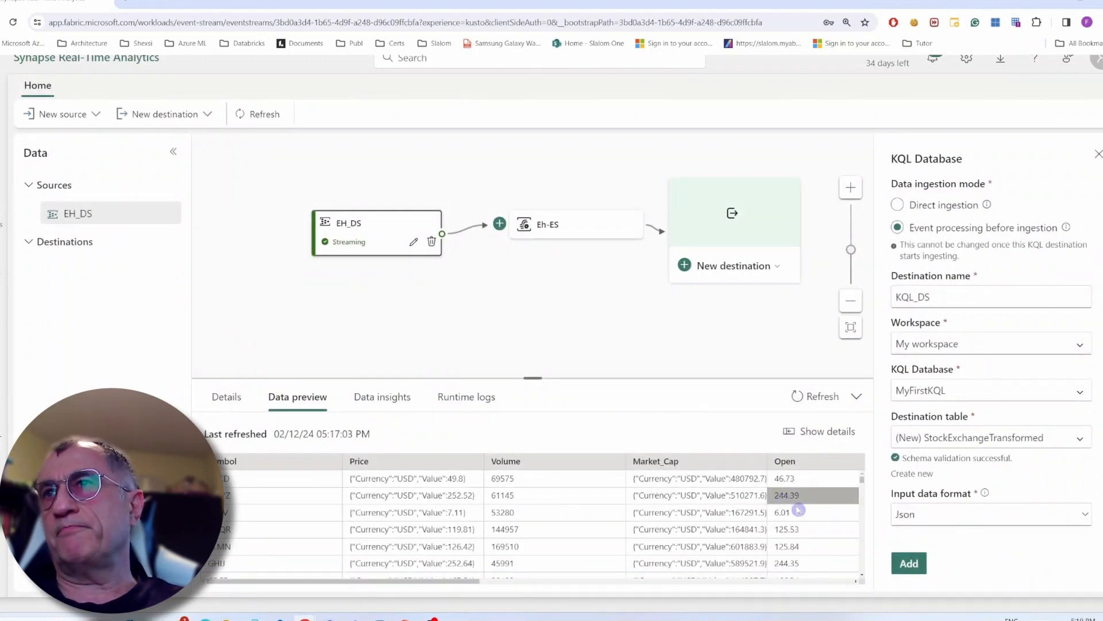
Open the event processor for the KQL destination and preview the data of the Eh-ES node.
{"action": "scroll", "coordinate": [997, 504], "scroll_direction": "down", "scroll_amount": 1}
{"action": "scroll", "coordinate": [998, 504], "scroll_direction": "down", "scroll_amount": 2}
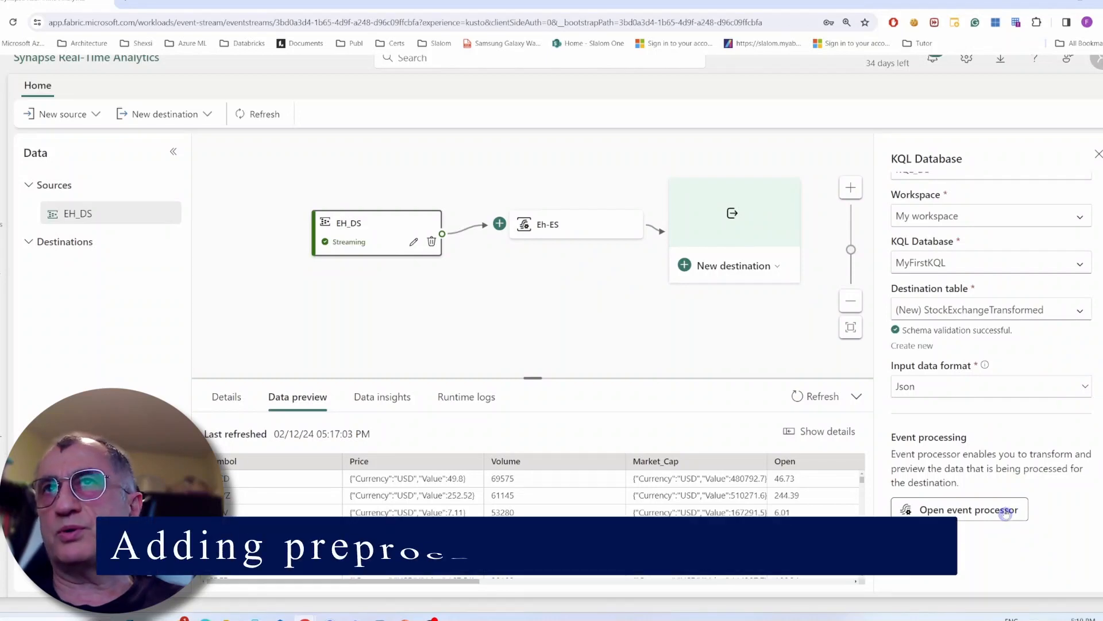
{"action": "left_click", "coordinate": [1006, 510]}
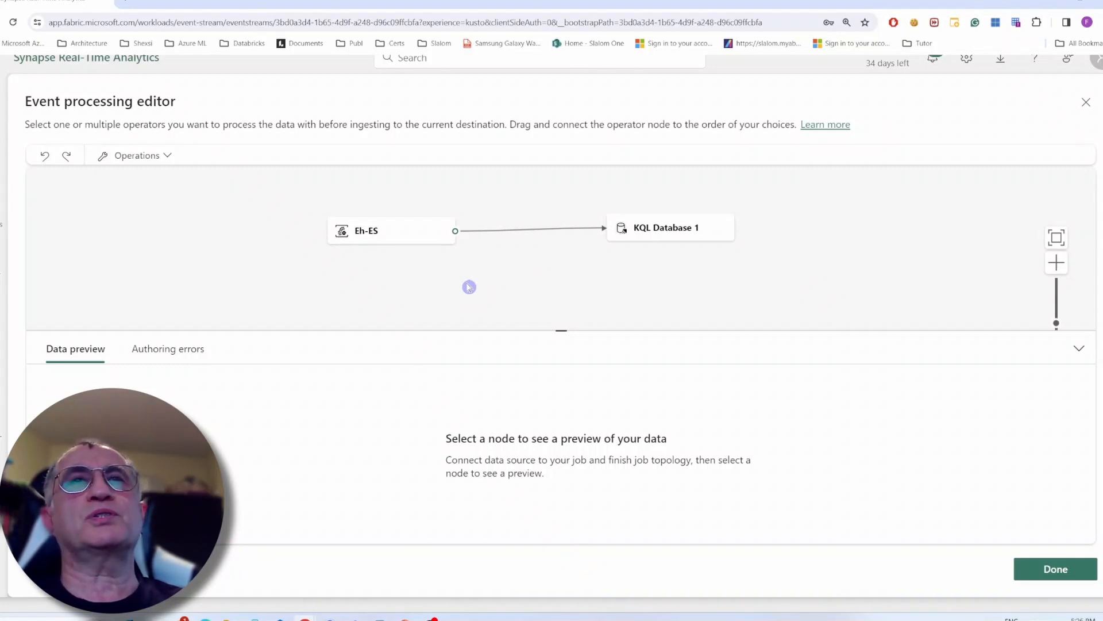
{"action": "left_click", "coordinate": [400, 237]}
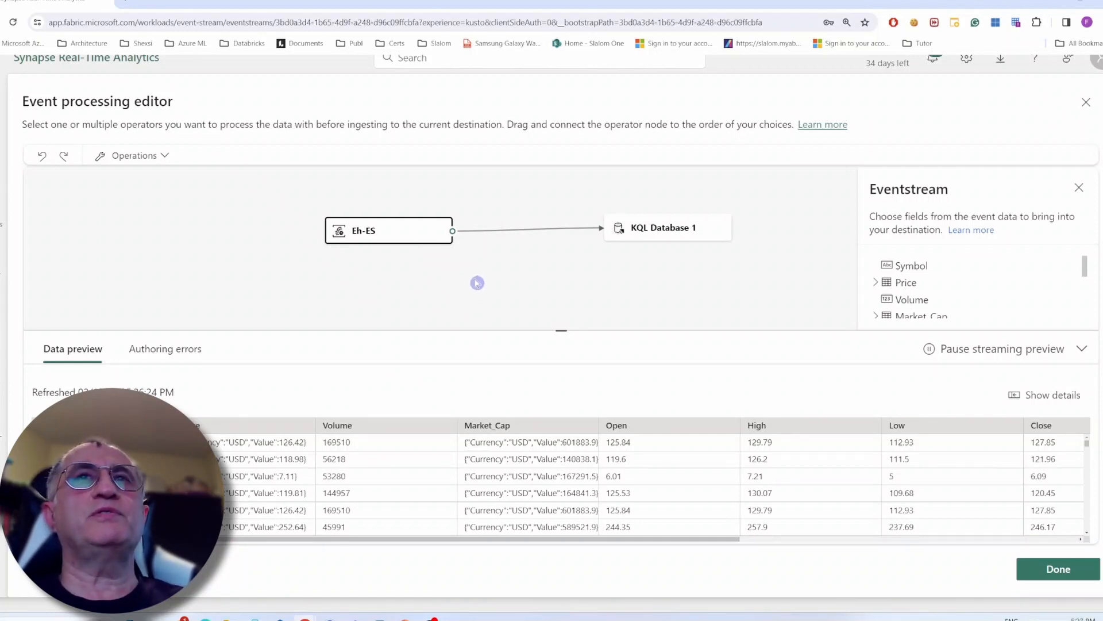
Insert a Manage fields operation between Eh-ES and the KQL database, and add all event fields to it.
{"action": "left_click_drag", "start_coordinate": [483, 282], "coordinate": [428, 306]}
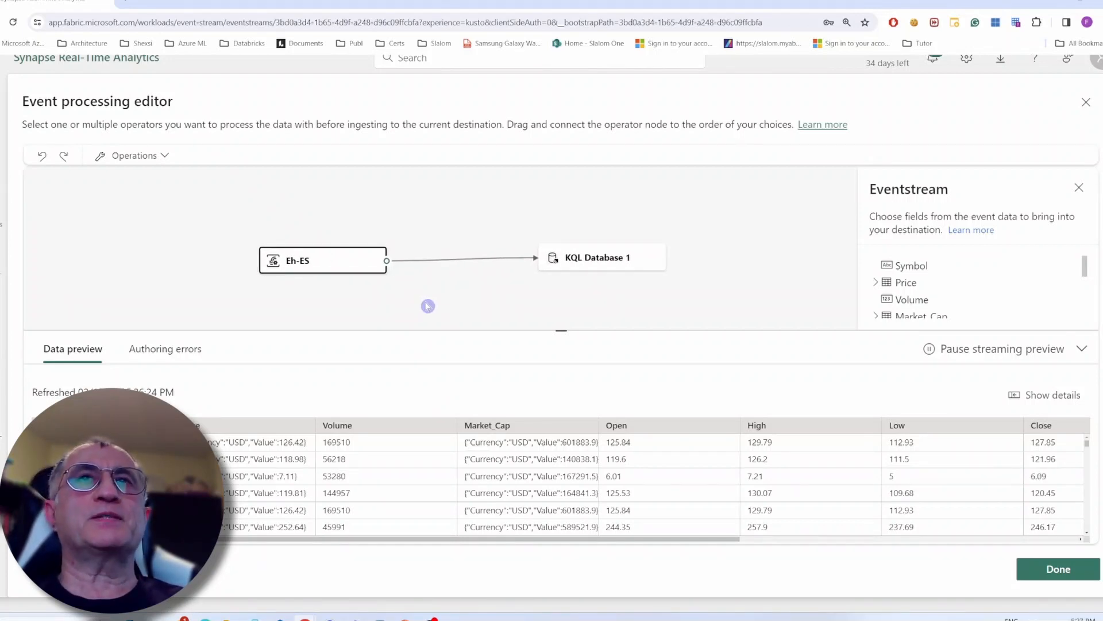
{"action": "mouse_move", "coordinate": [385, 261]}
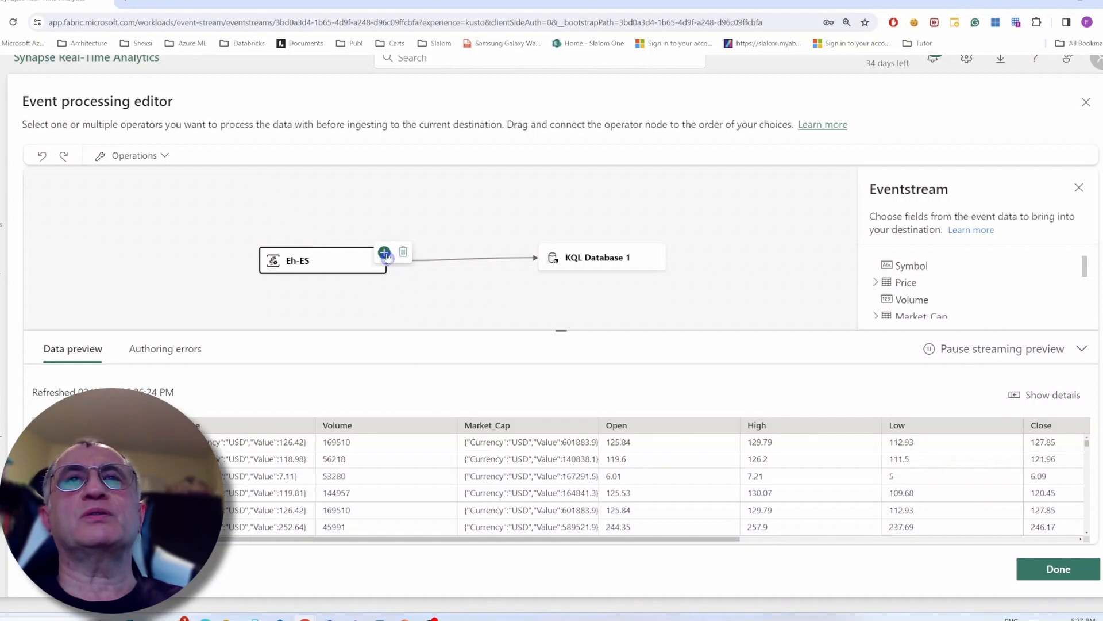
{"action": "left_click", "coordinate": [384, 254]}
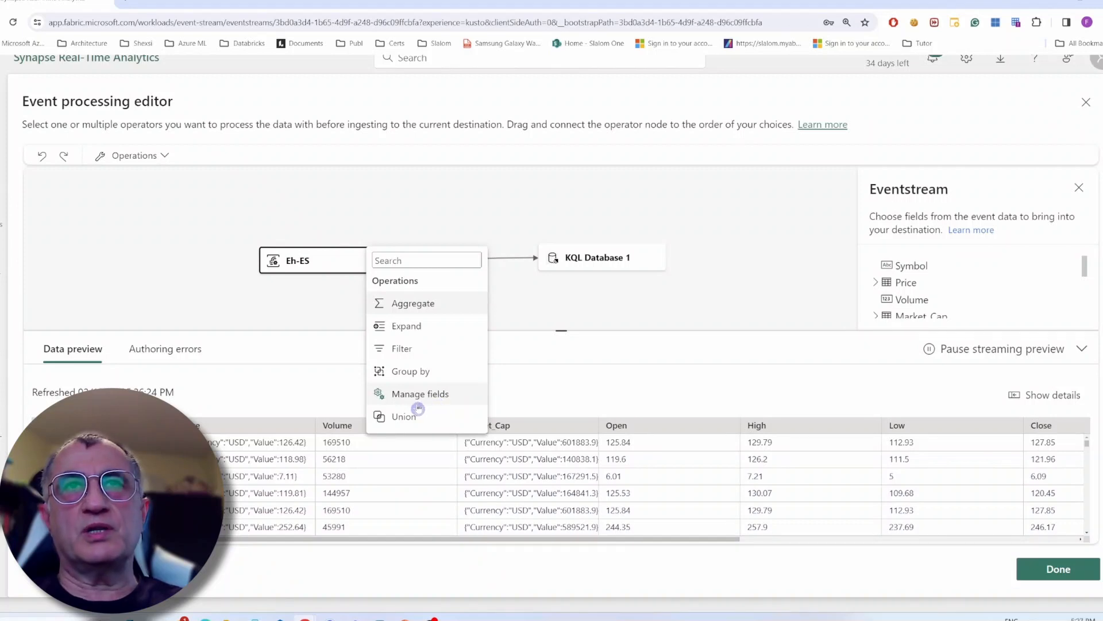
{"action": "left_click", "coordinate": [450, 396]}
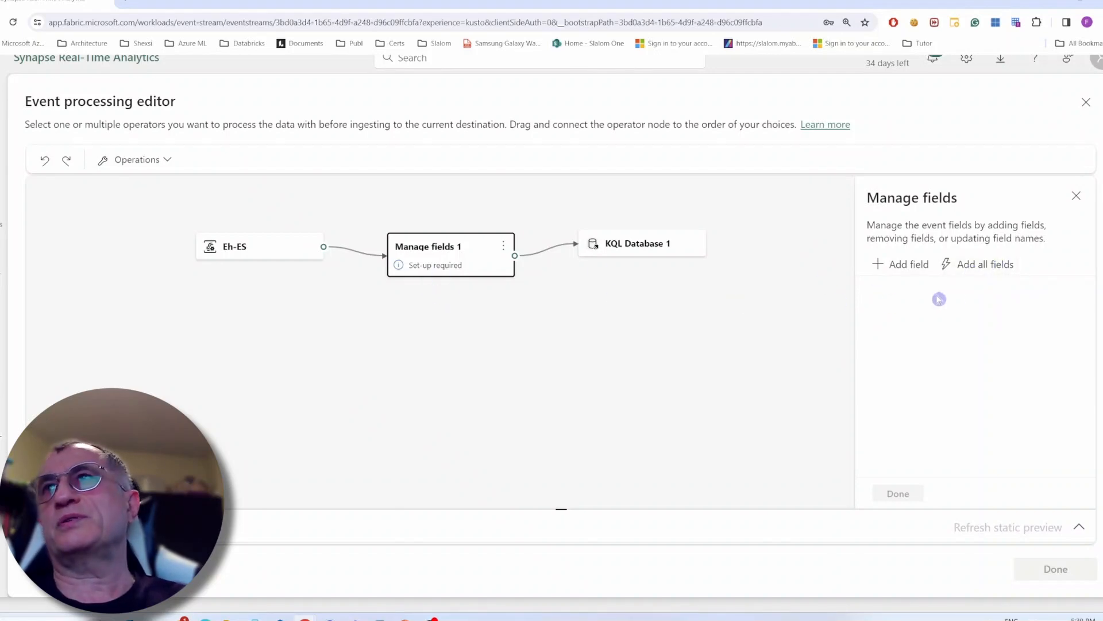
{"action": "left_click", "coordinate": [984, 270]}
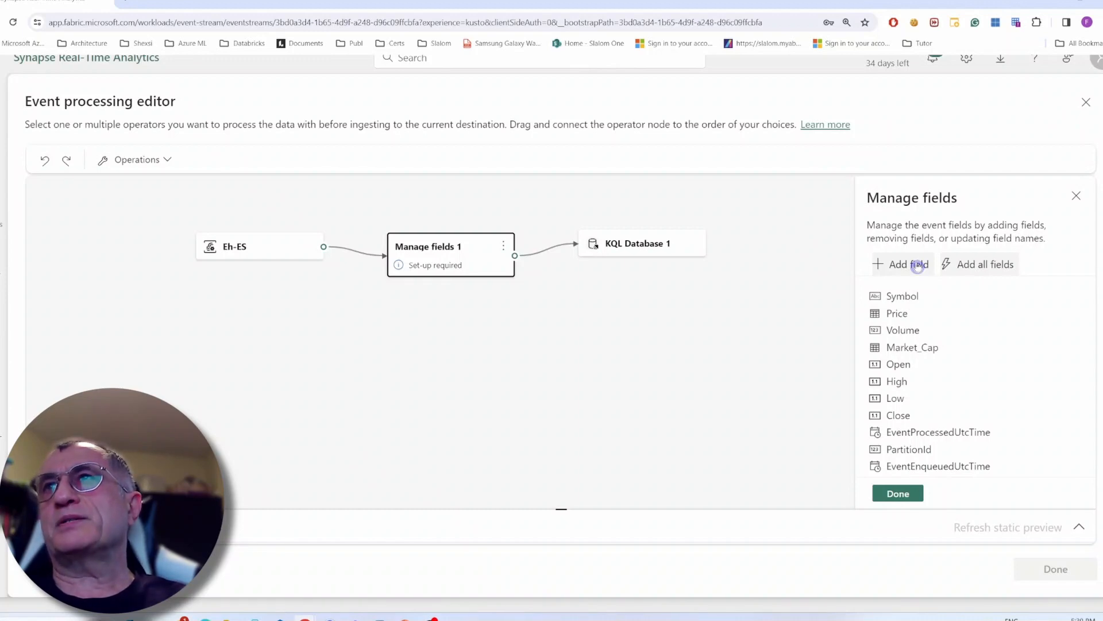
Add the Currency field nested under Price in the imported schema as a new field of the Manage fields operation.
{"action": "left_click", "coordinate": [918, 266]}
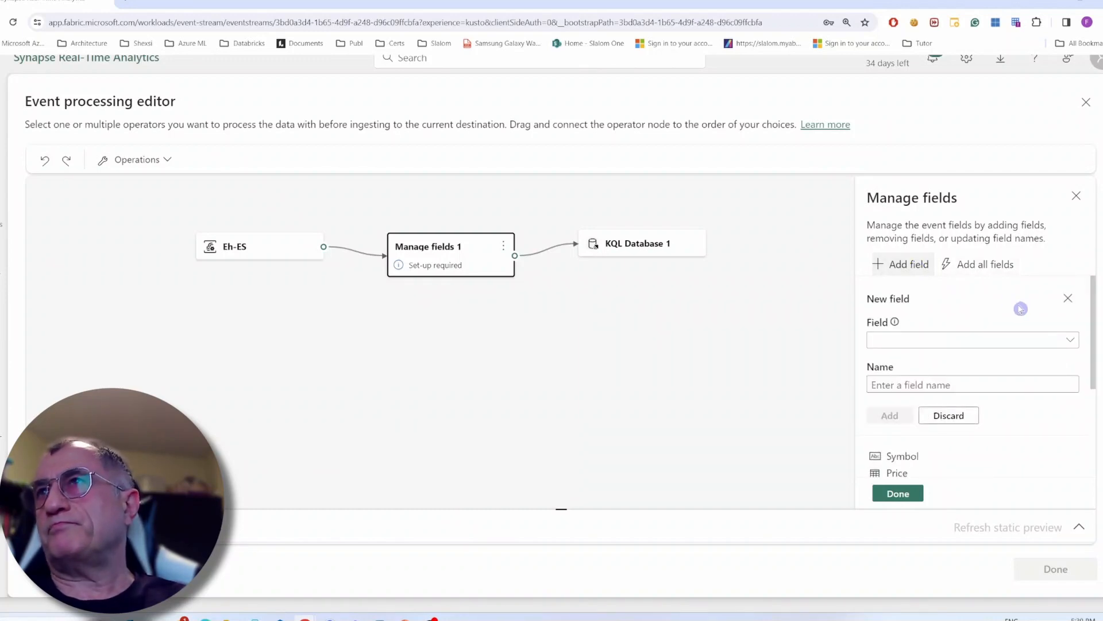
{"action": "left_click", "coordinate": [1069, 340]}
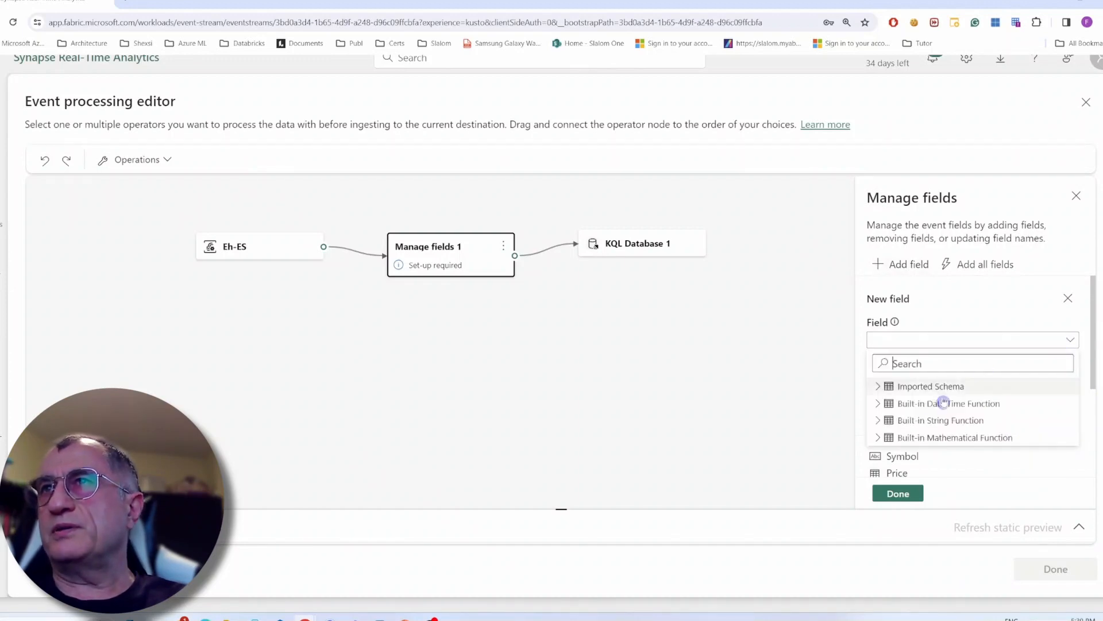
{"action": "left_click", "coordinate": [878, 386]}
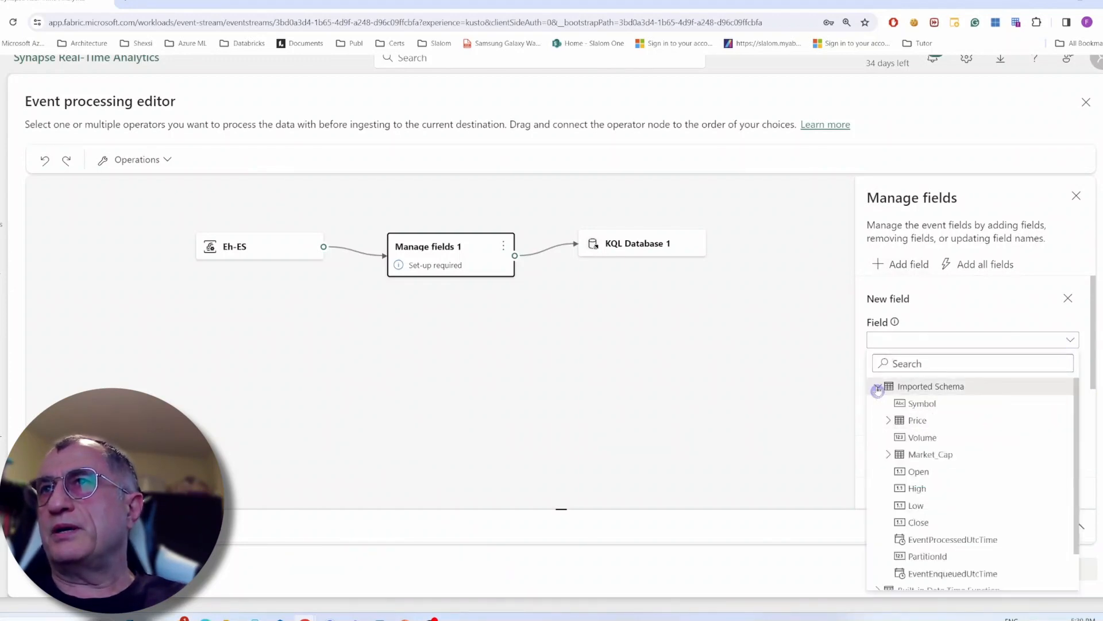
{"action": "left_click", "coordinate": [888, 420]}
{"action": "left_click", "coordinate": [931, 437]}
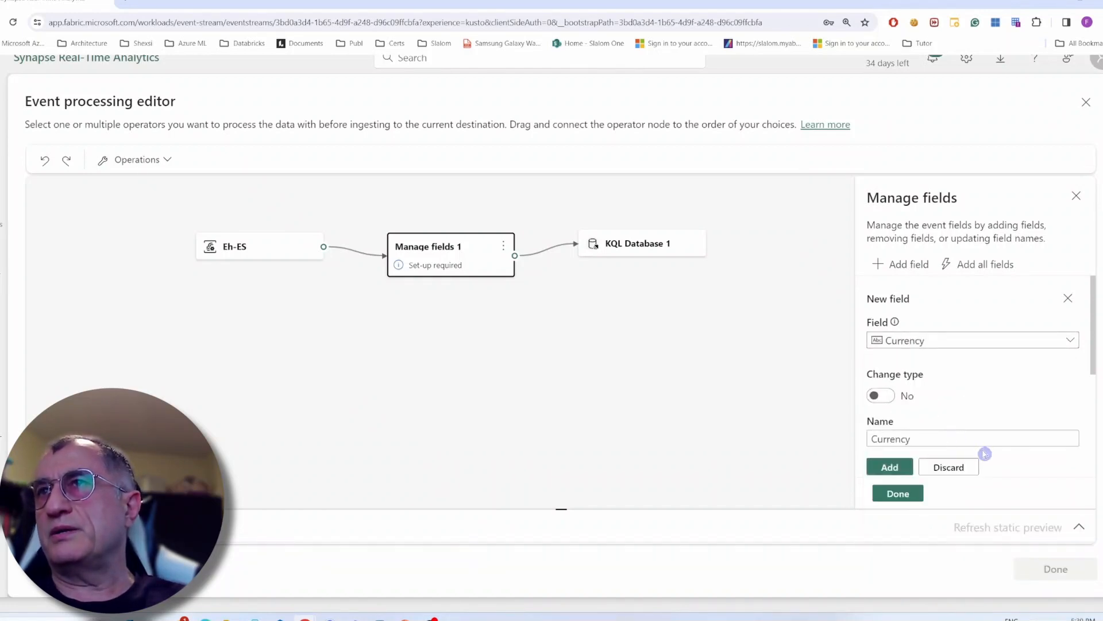
{"action": "left_click", "coordinate": [889, 468]}
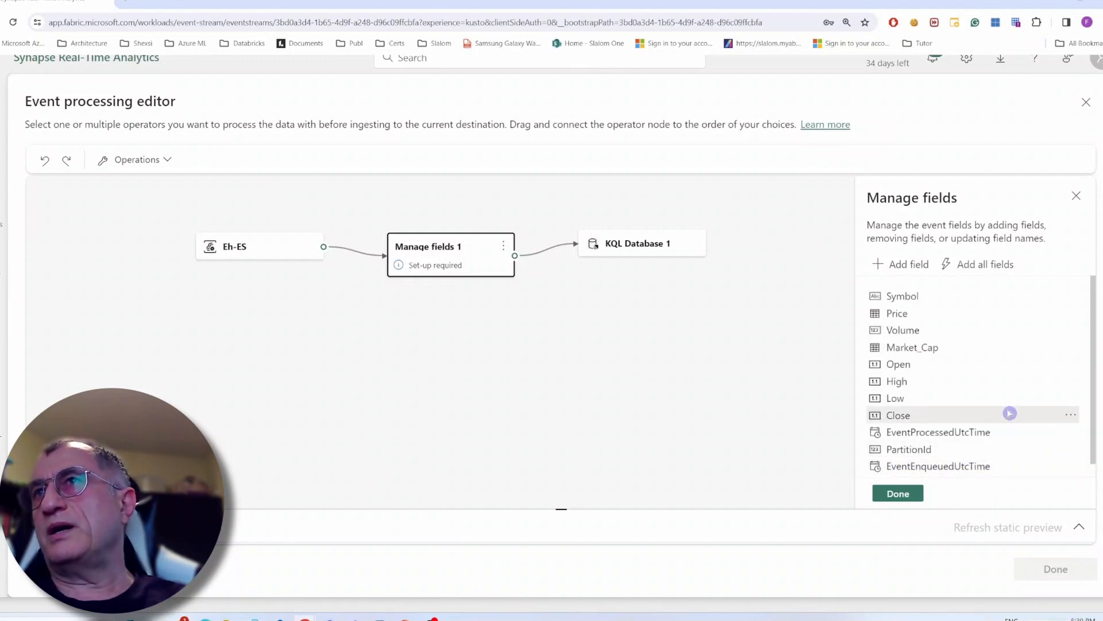
{"action": "scroll", "coordinate": [1010, 413], "scroll_direction": "down", "scroll_amount": 1}
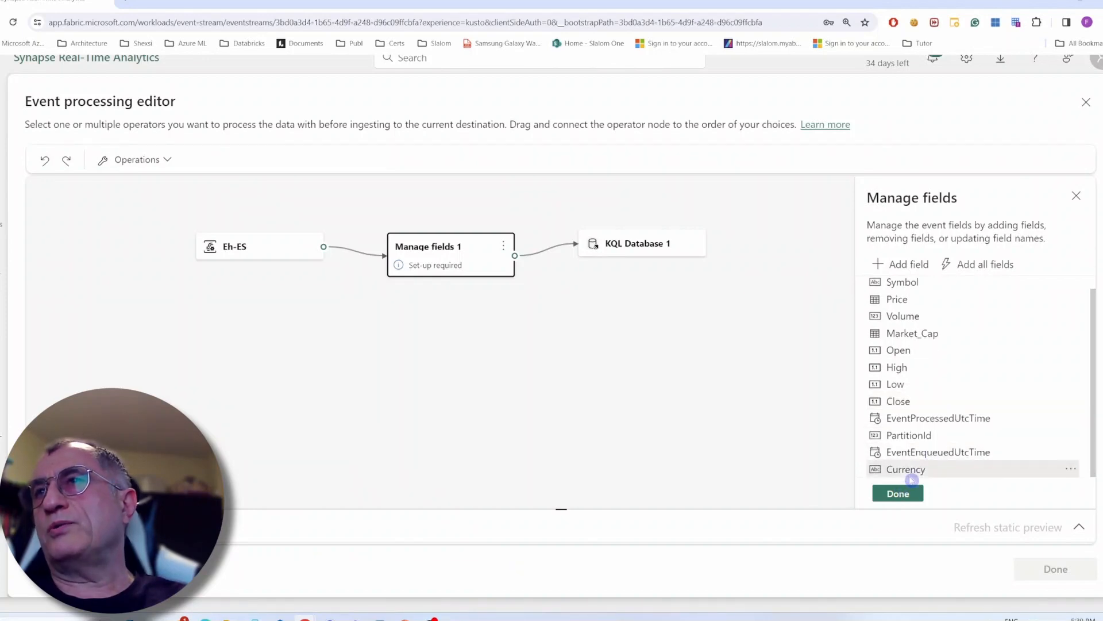
{"action": "scroll", "coordinate": [986, 453], "scroll_direction": "up", "scroll_amount": 1}
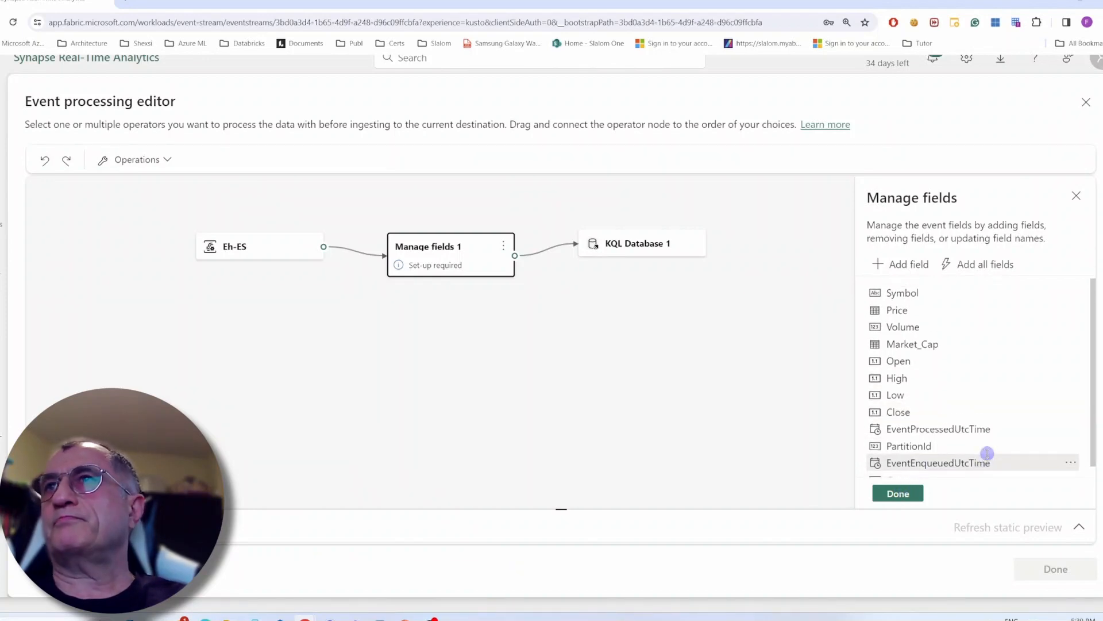
Complete the Manage fields setup, close the event processing editor, and add the KQL_DS destination to the eventstream.
{"action": "left_click", "coordinate": [899, 494]}
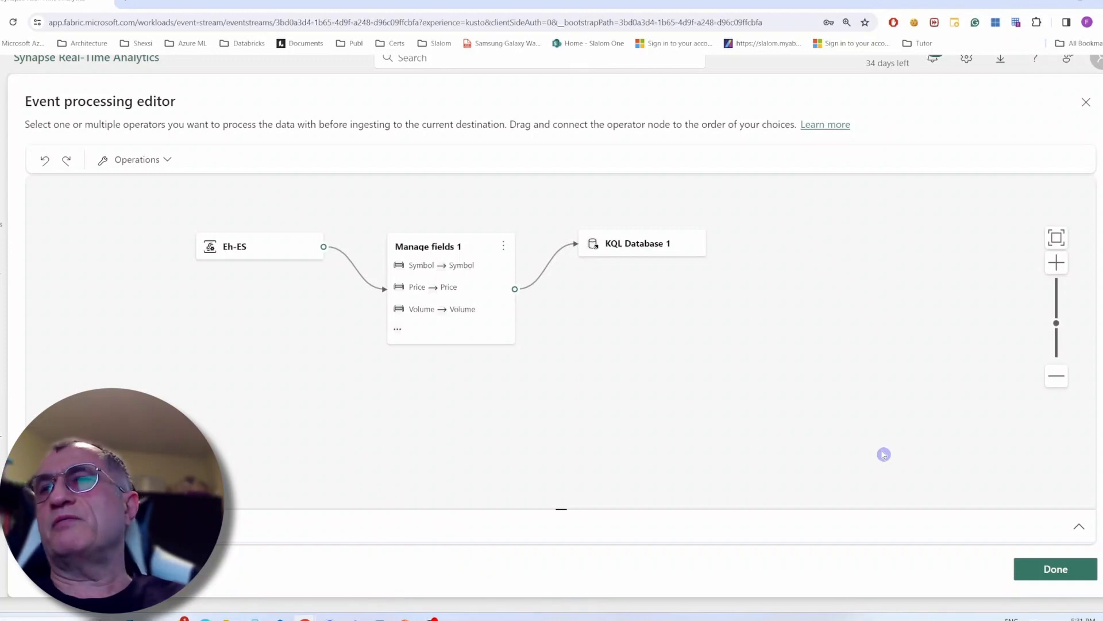
{"action": "left_click", "coordinate": [1058, 572]}
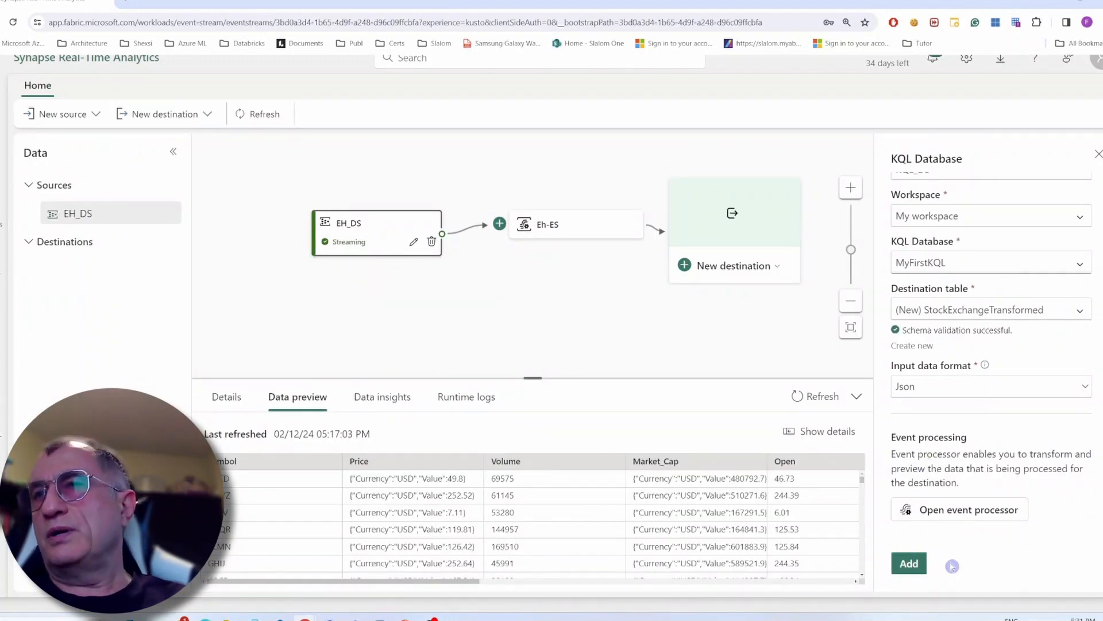
{"action": "left_click", "coordinate": [910, 564]}
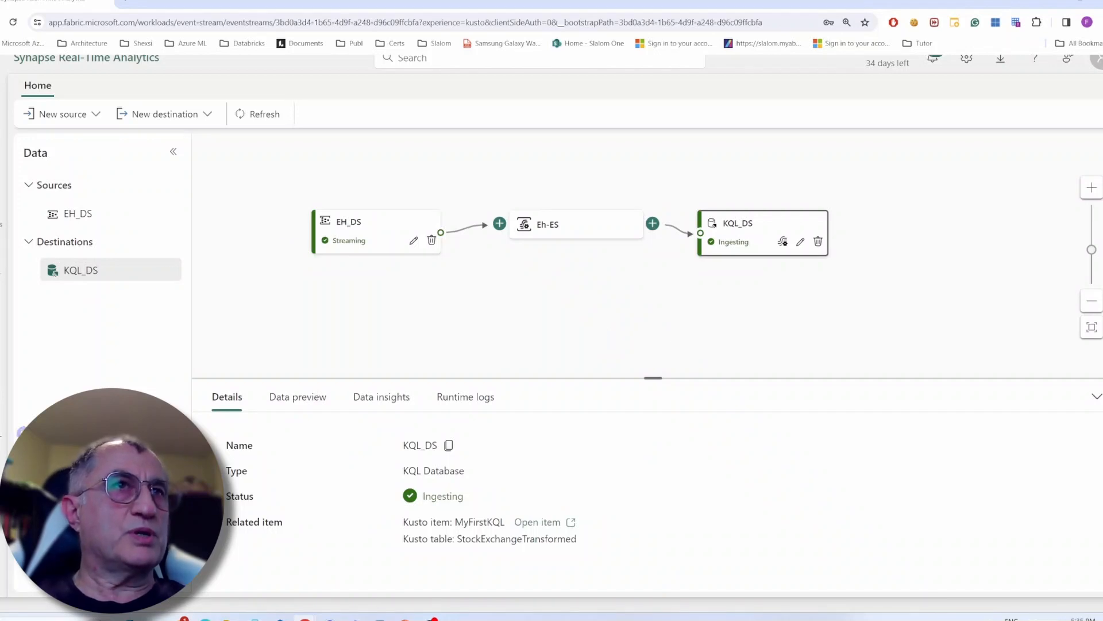
Switch to the MyFirstKQL database and start a continuous data import from Event Hubs.
{"action": "left_click", "coordinate": [2, 427]}
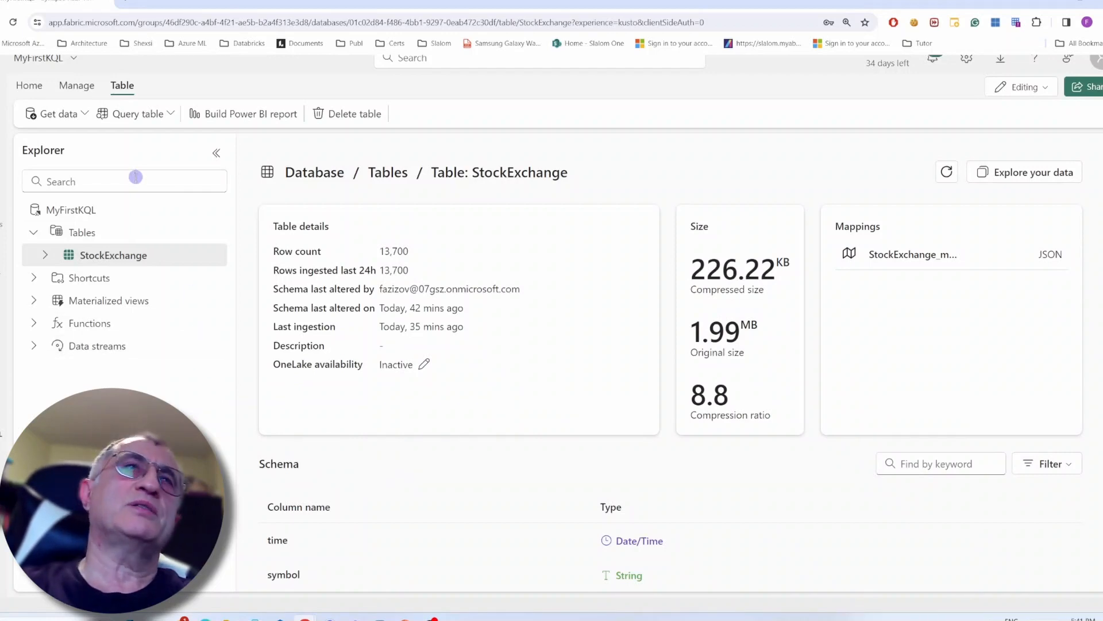
{"action": "left_click", "coordinate": [86, 116]}
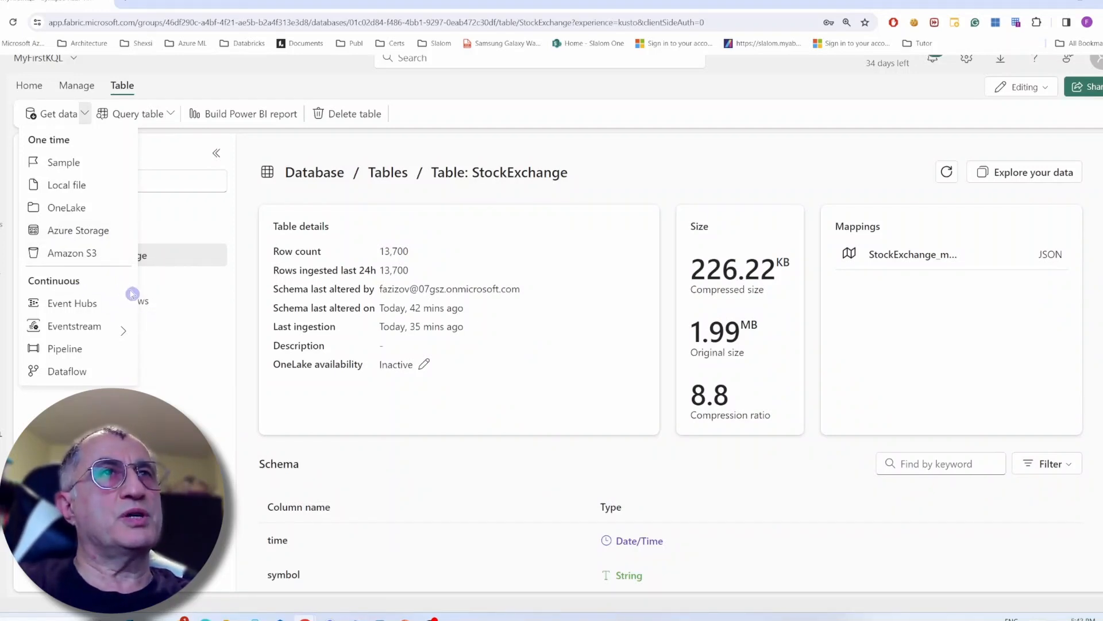
{"action": "mouse_move", "coordinate": [77, 333]}
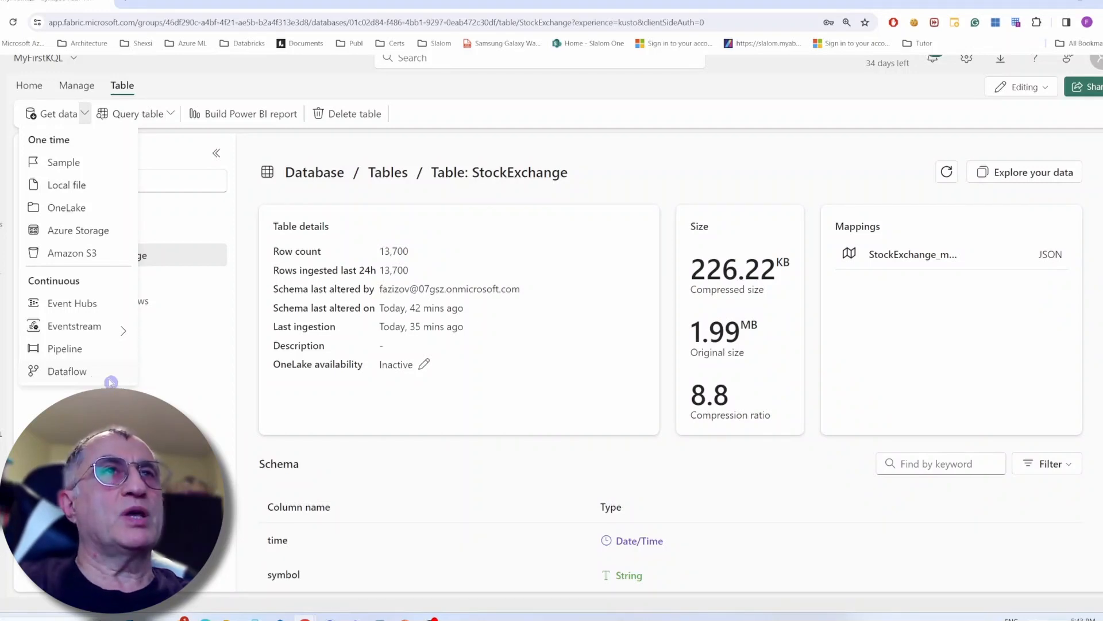
{"action": "left_click", "coordinate": [92, 309]}
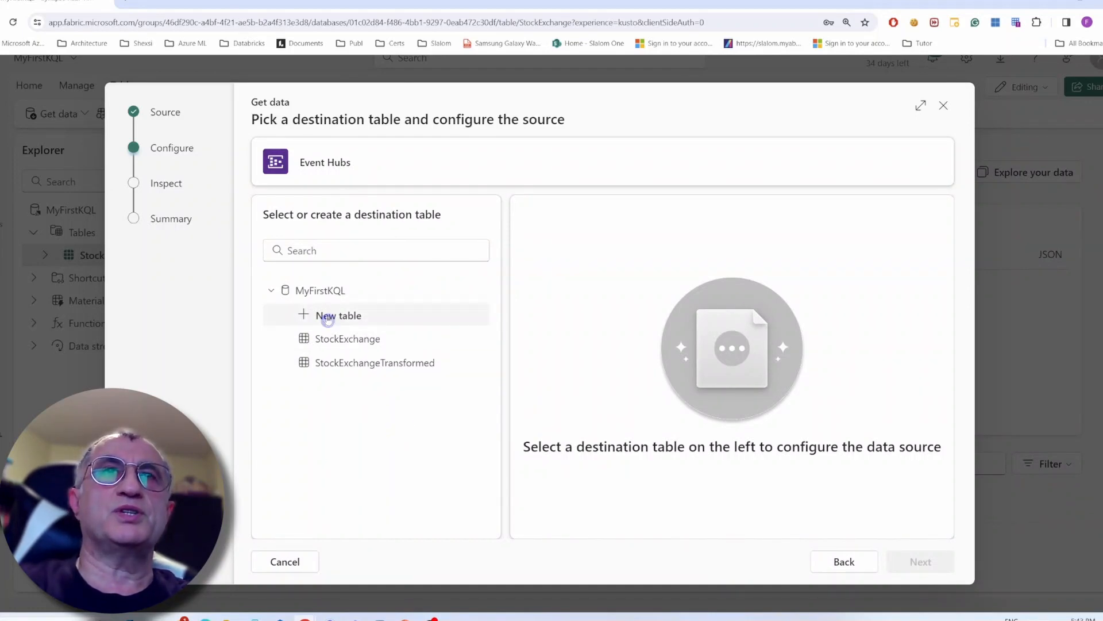
Create a new destination table named Stocks in MyFirstKQL for the Event Hubs import.
{"action": "left_click", "coordinate": [307, 316]}
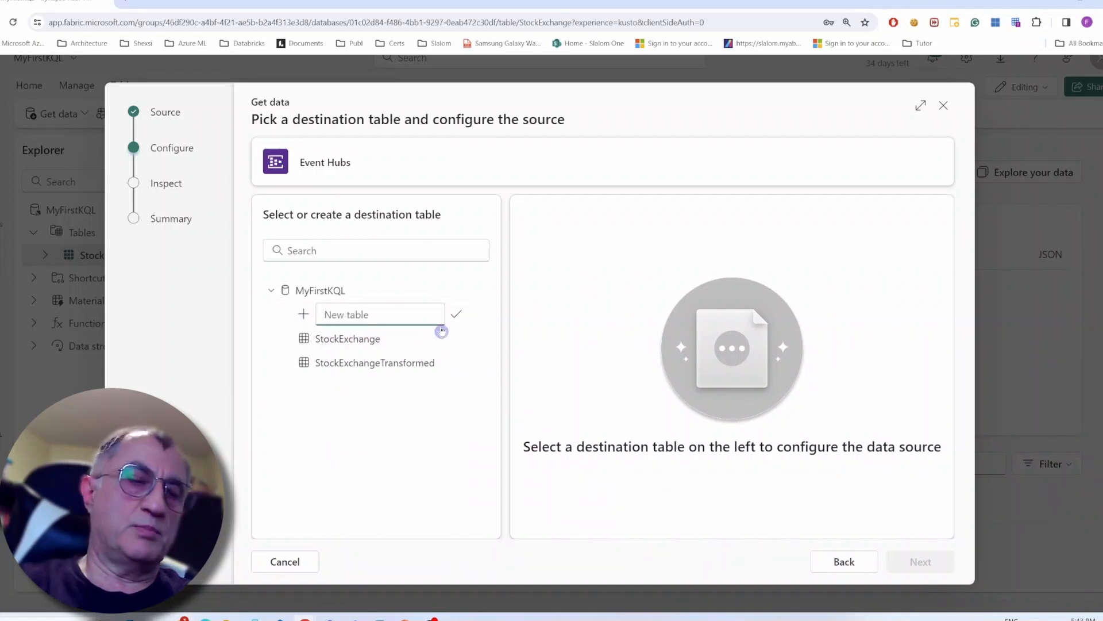
{"action": "type", "text": "S"}
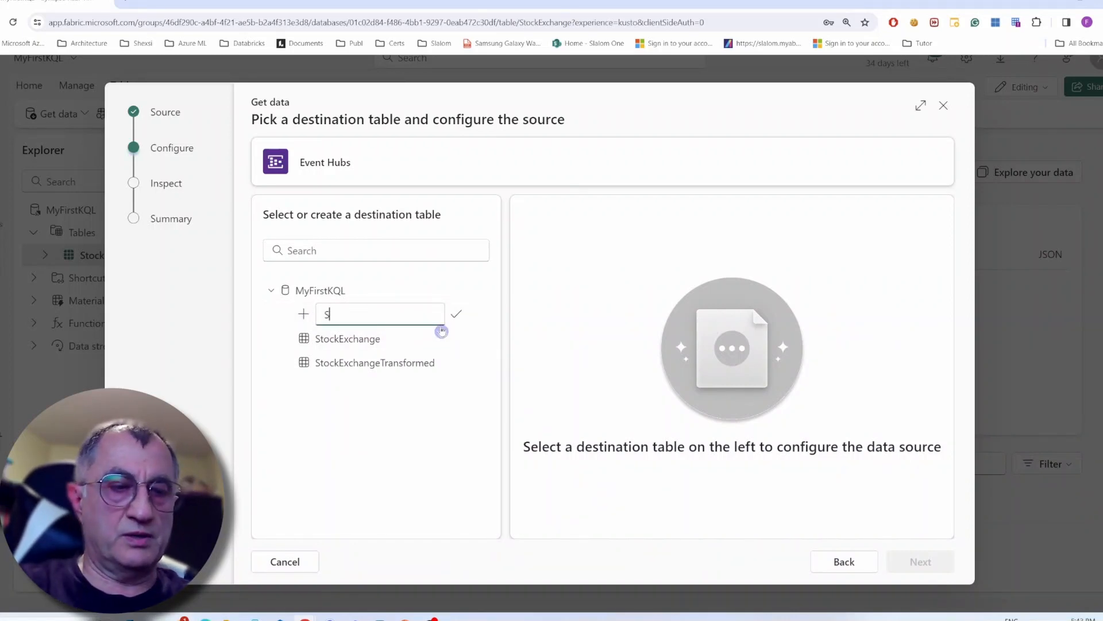
{"action": "type", "text": "tocke"}
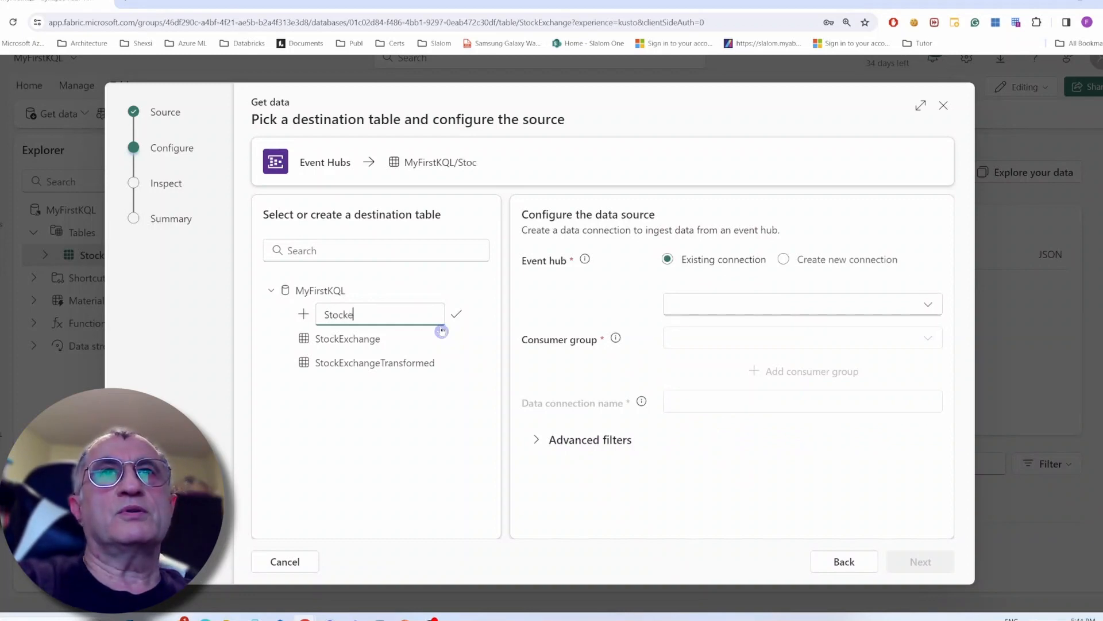
{"action": "key", "text": "BackSpace"}
{"action": "key", "text": "BackSpace"}
{"action": "type", "text": "s"}
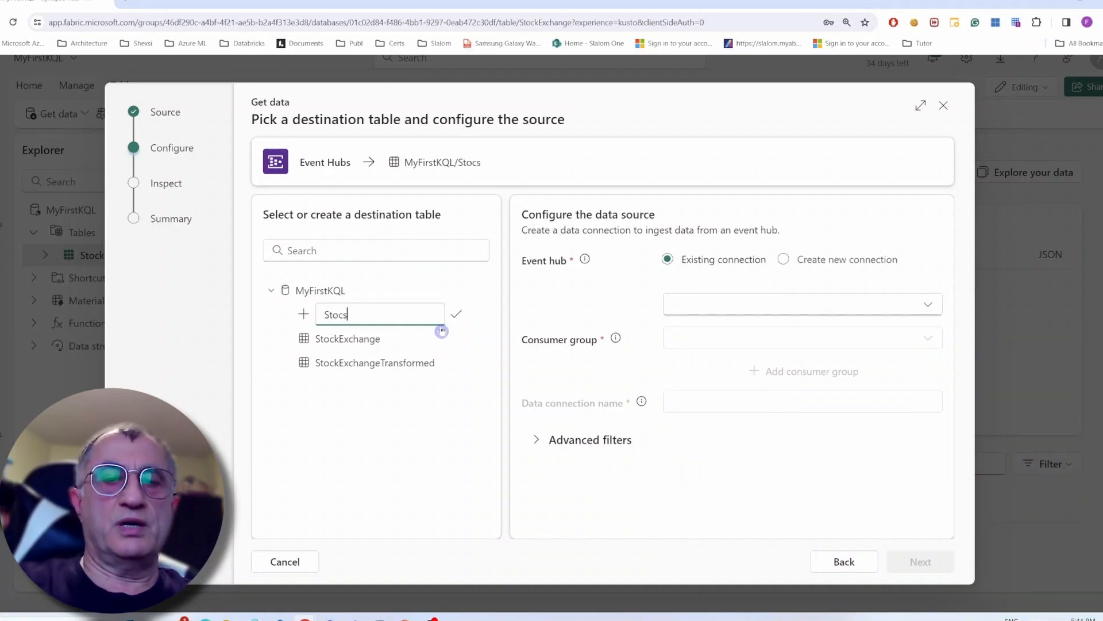
{"action": "key", "text": "BackSpace"}
{"action": "type", "text": "ks"}
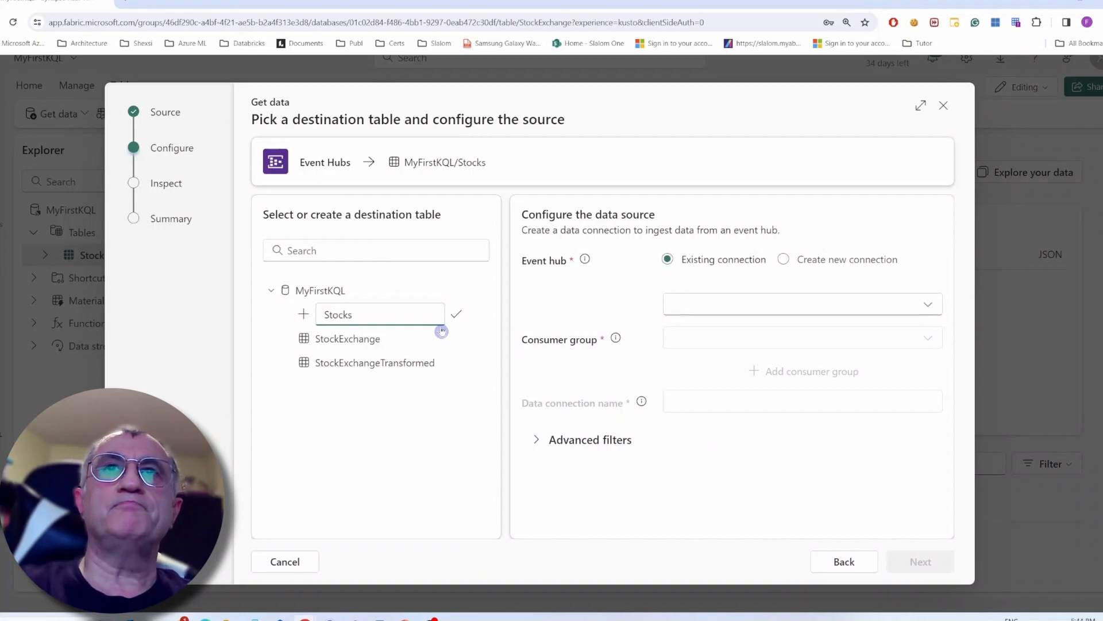
{"action": "left_click", "coordinate": [457, 314]}
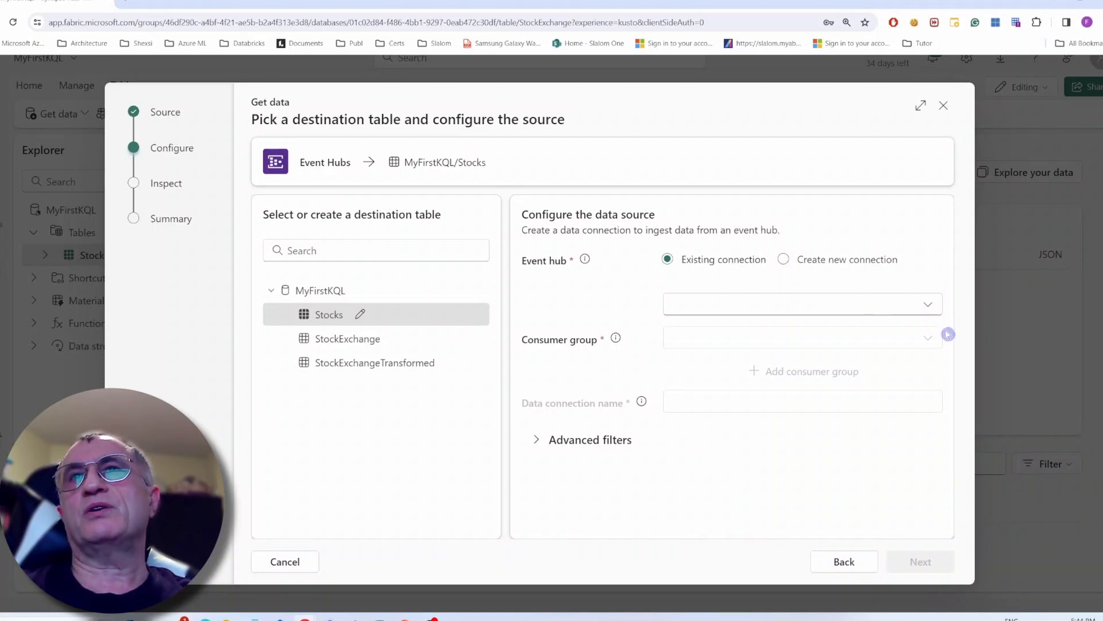
Configure the import source with the existing learn-eh connection to event hub fa-eh and the consumer group fabric.
{"action": "left_click", "coordinate": [932, 306]}
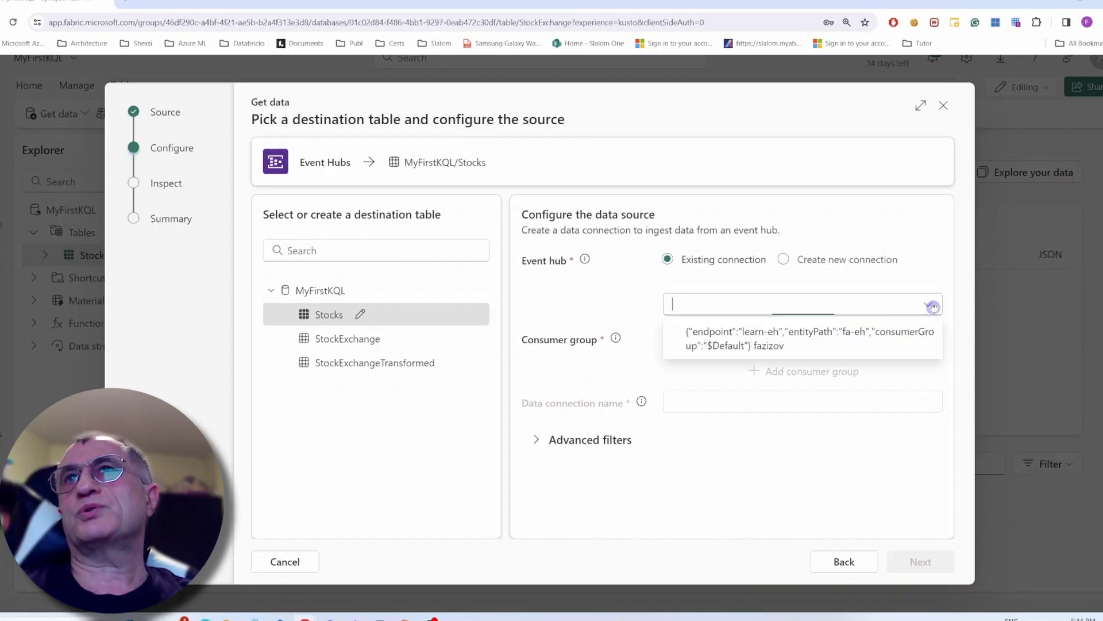
{"action": "left_click", "coordinate": [780, 333]}
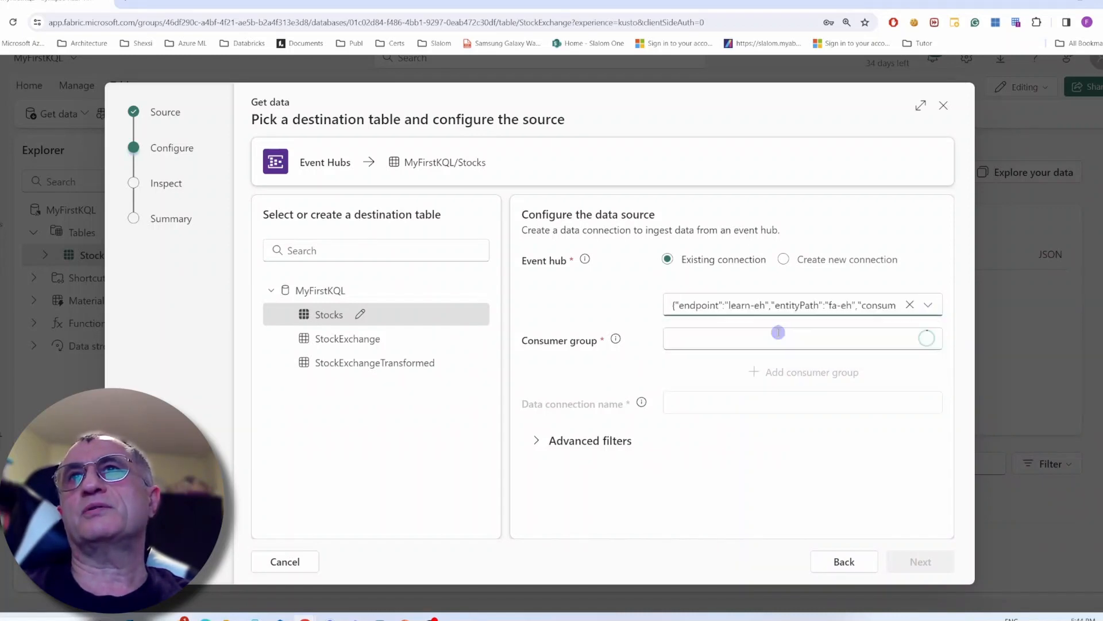
{"action": "left_click", "coordinate": [877, 344]}
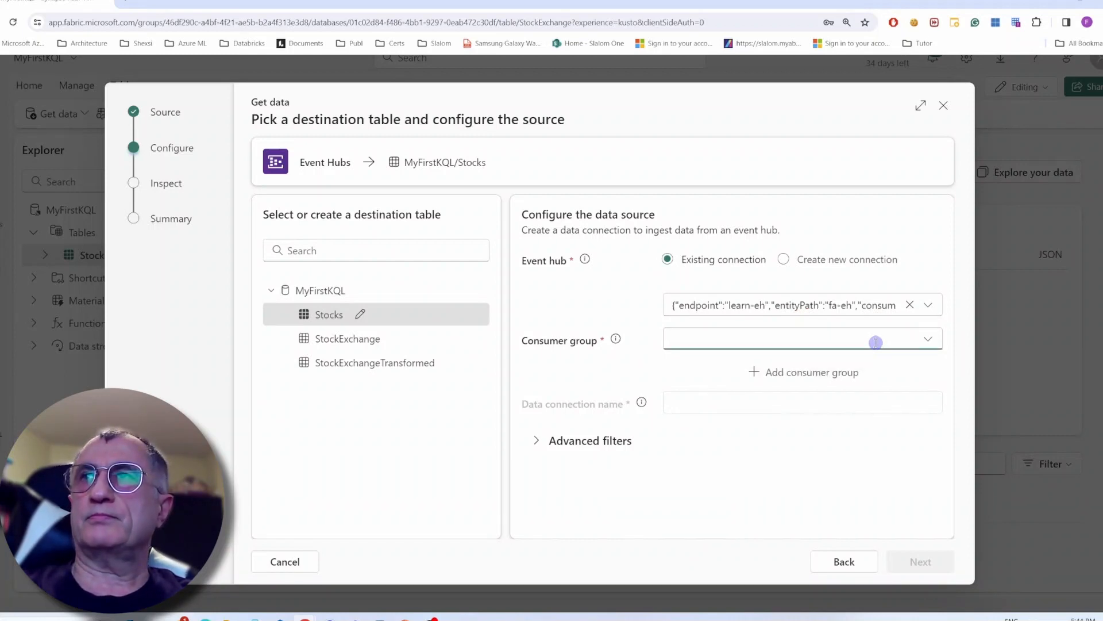
{"action": "left_click", "coordinate": [928, 340]}
{"action": "left_click", "coordinate": [733, 439]}
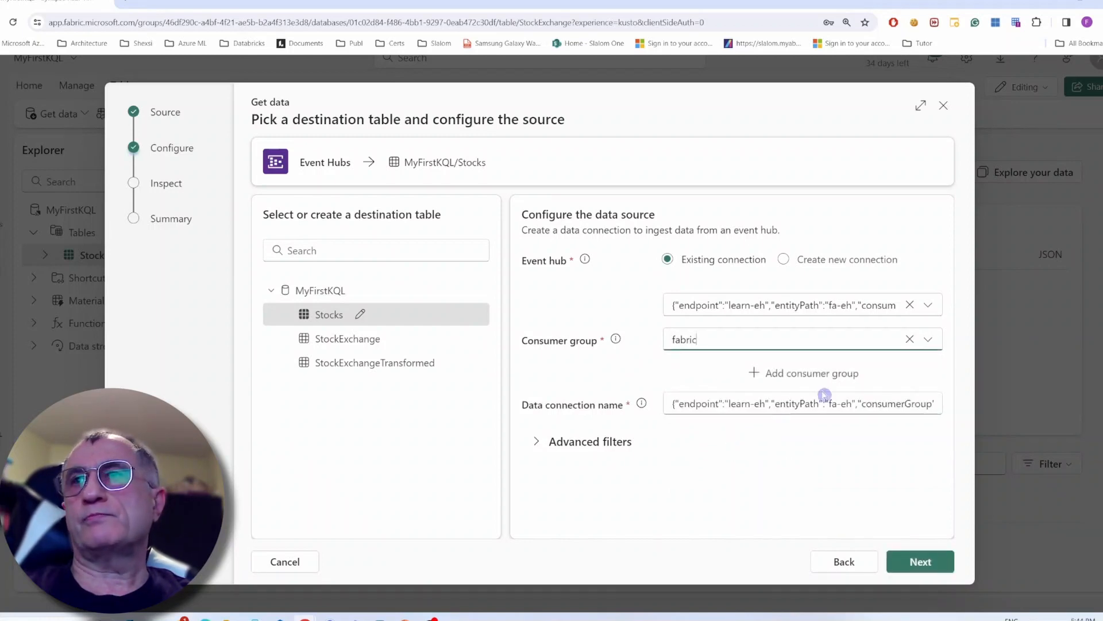
Preview the Event Hubs data in JSON format, finish the import into Stocks, and close the summary.
{"action": "left_click", "coordinate": [921, 562]}
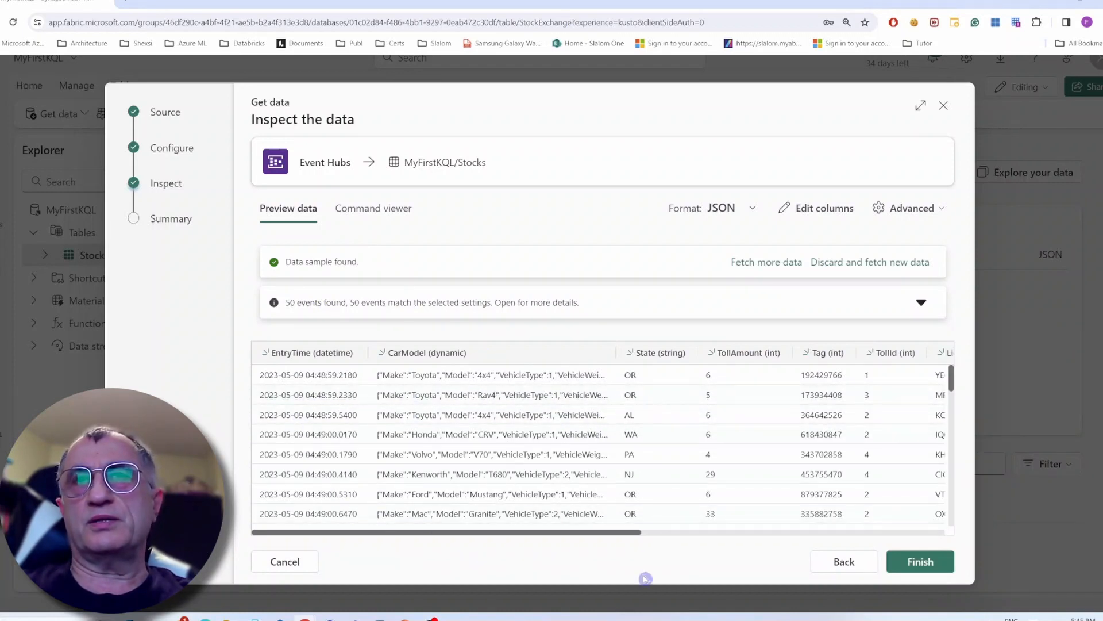
{"action": "left_click", "coordinate": [912, 561]}
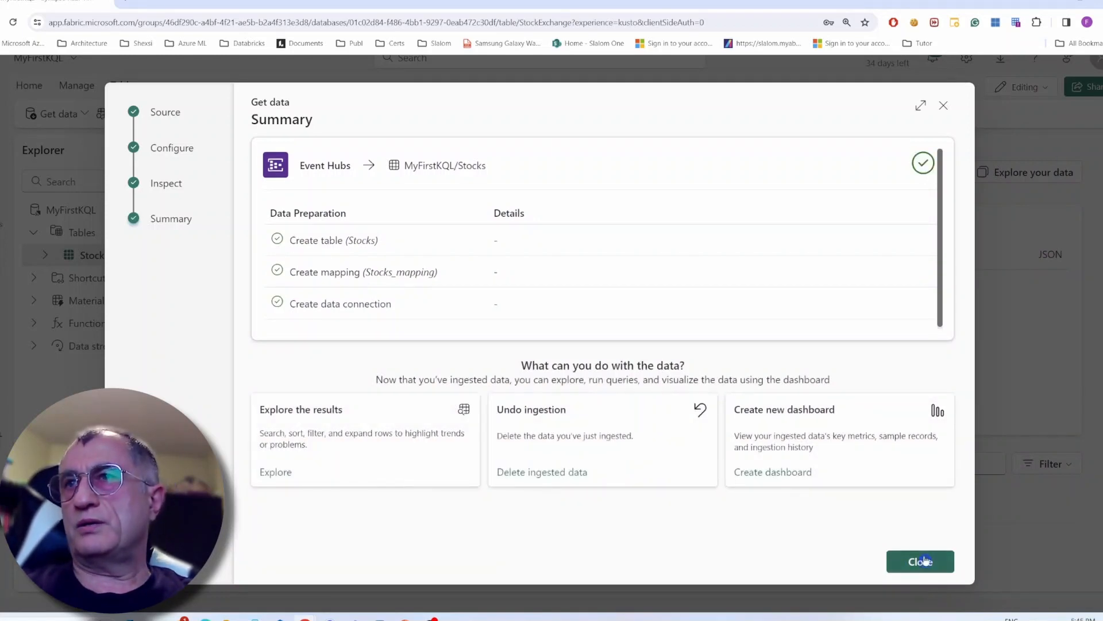
{"action": "left_click", "coordinate": [923, 562]}
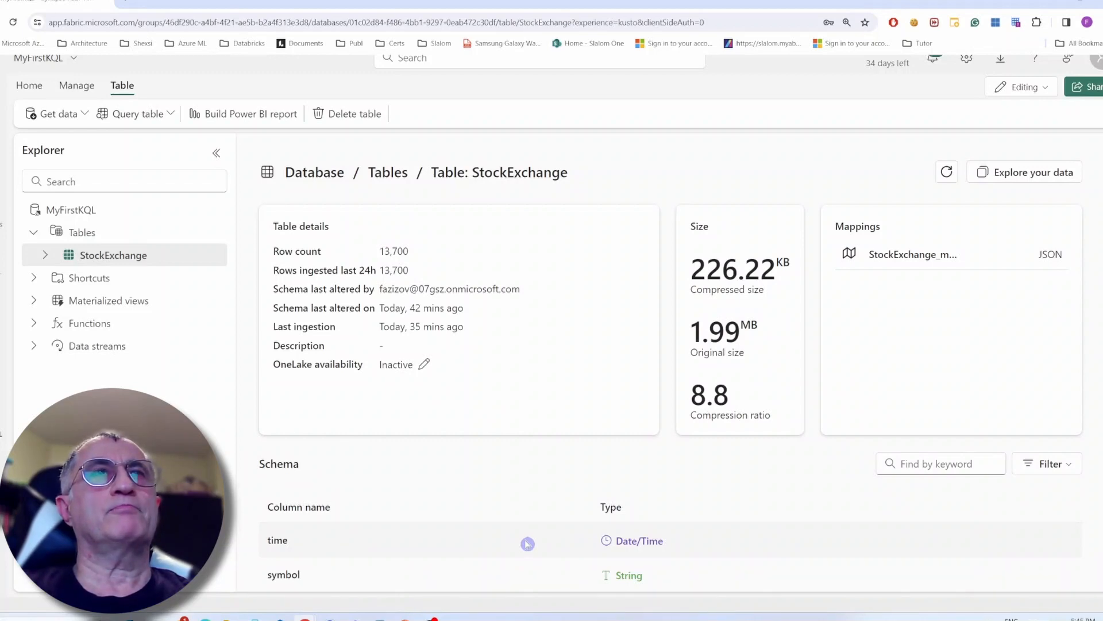
Examine the database's data streams, the details of the Event Hubs data stream, and its target table Stocks.
{"action": "left_click", "coordinate": [33, 346]}
{"action": "left_click", "coordinate": [119, 370]}
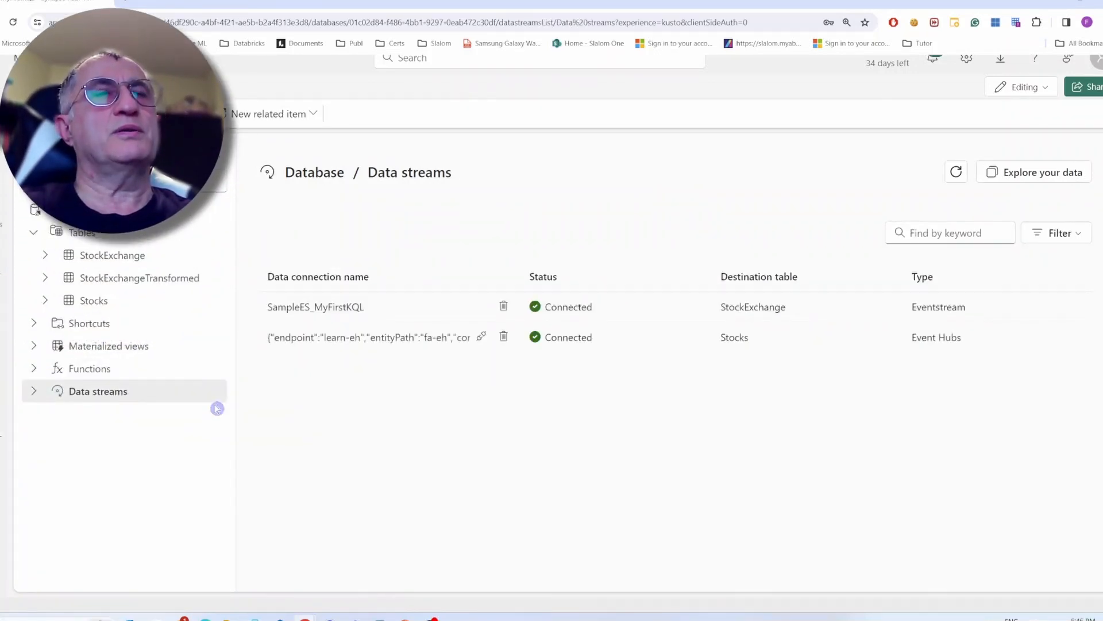
{"action": "left_click", "coordinate": [33, 393]}
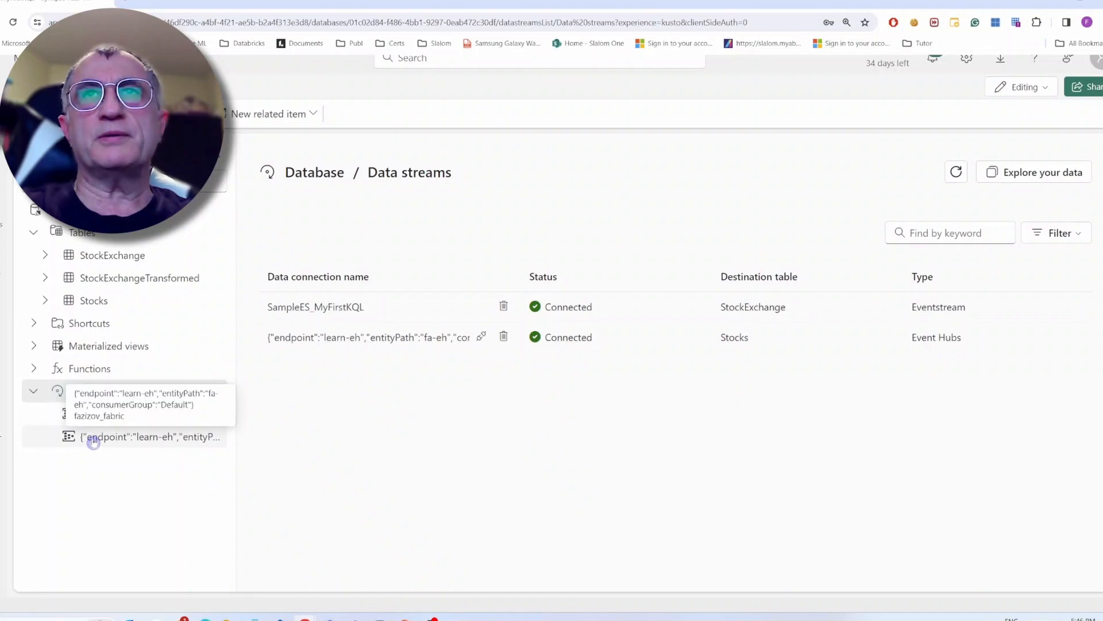
{"action": "left_click", "coordinate": [93, 439]}
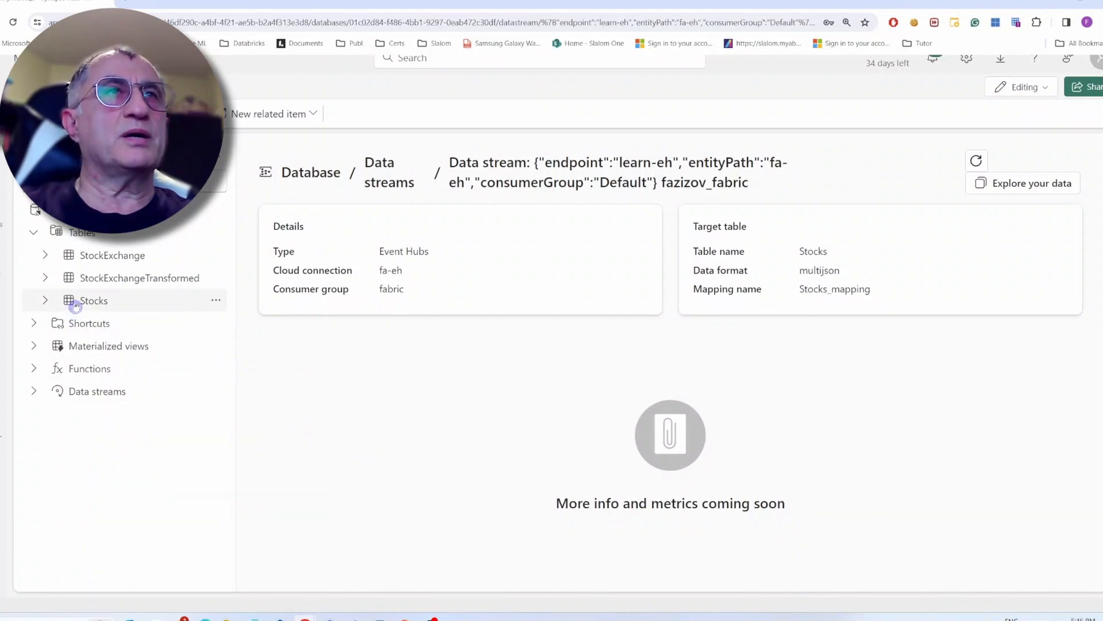
{"action": "left_click", "coordinate": [94, 303]}
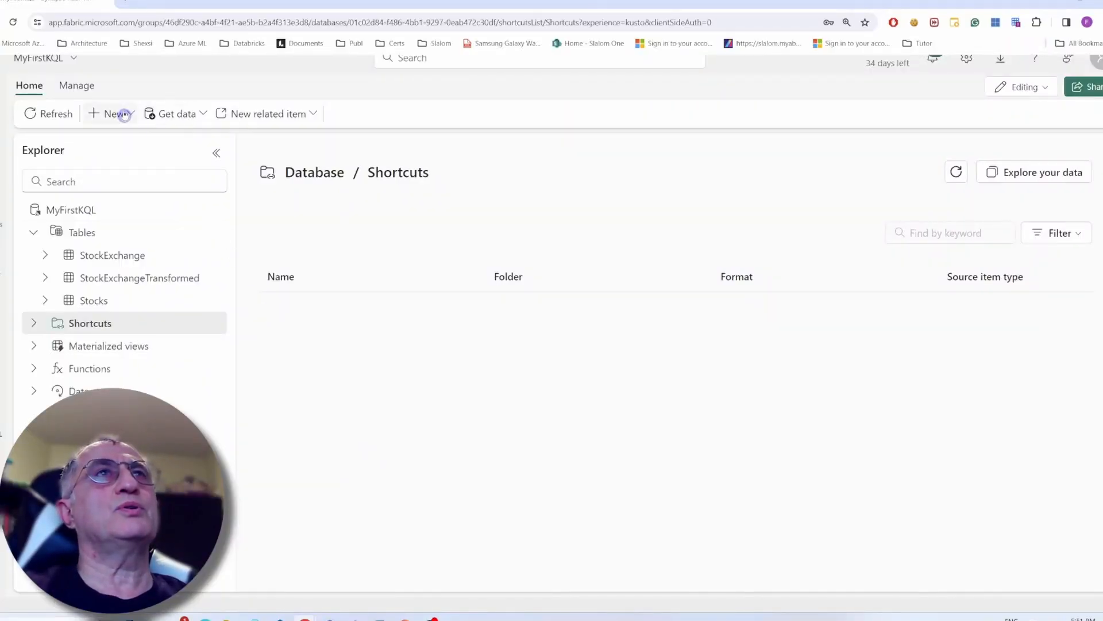
Start a new OneLake shortcut in MyFirstKQL with Microsoft OneLake as the source and the Bronze lakehouse as its data item.
{"action": "left_click", "coordinate": [135, 115]}
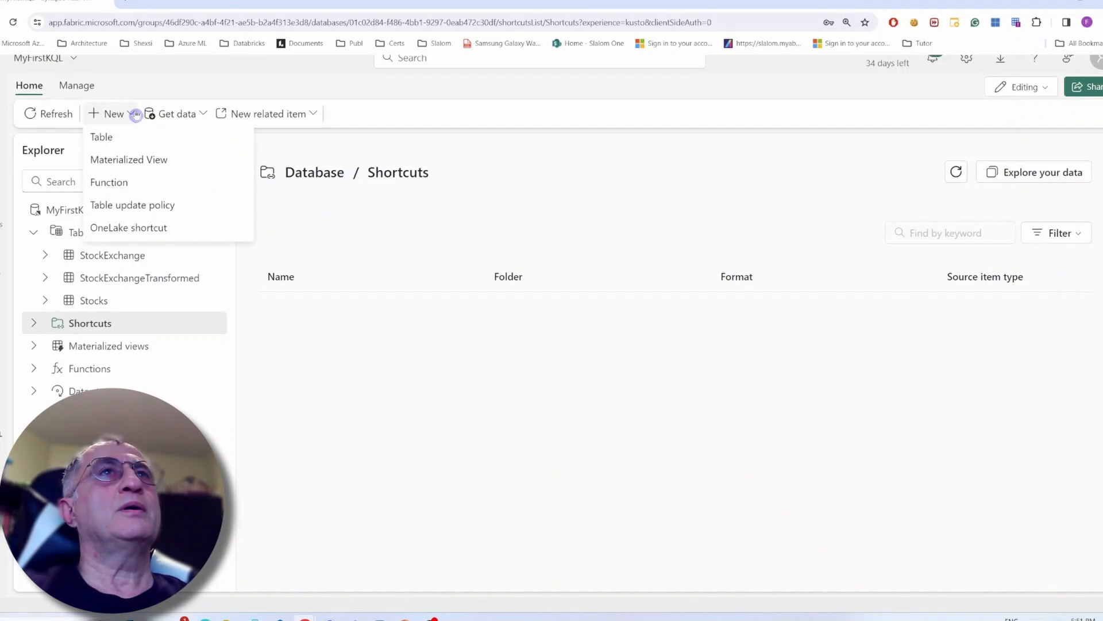
{"action": "left_click", "coordinate": [165, 233]}
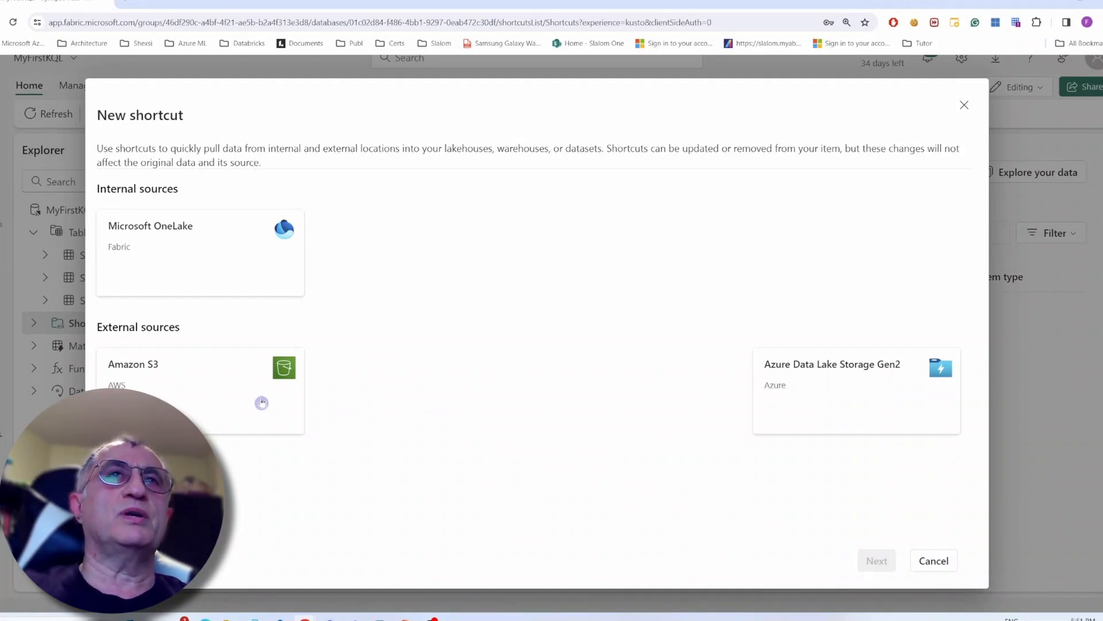
{"action": "left_click", "coordinate": [137, 254]}
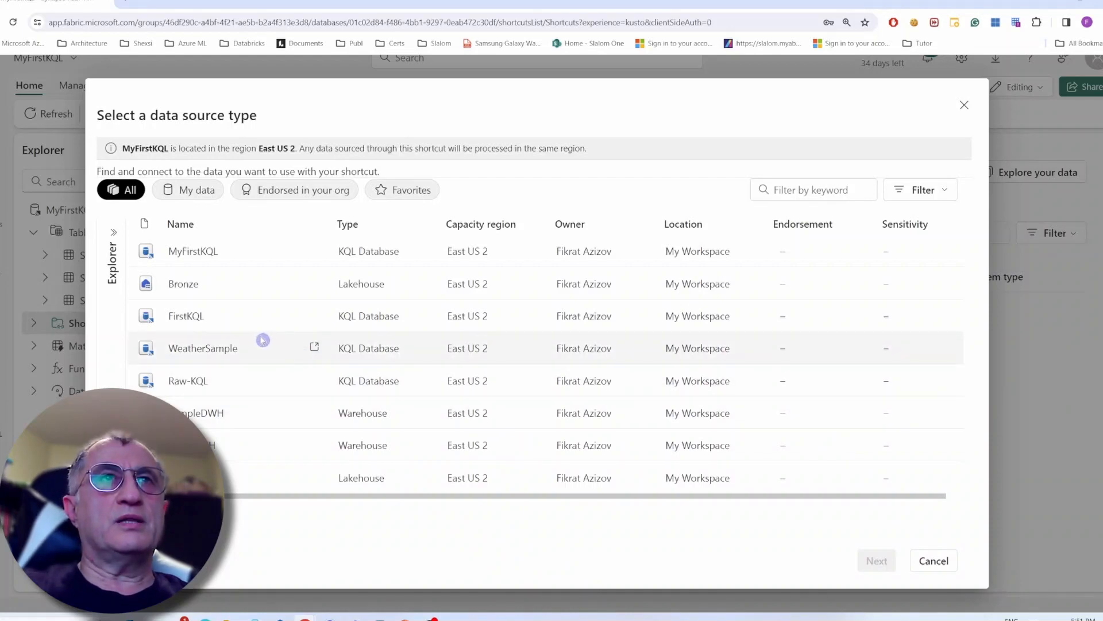
{"action": "left_click", "coordinate": [183, 287]}
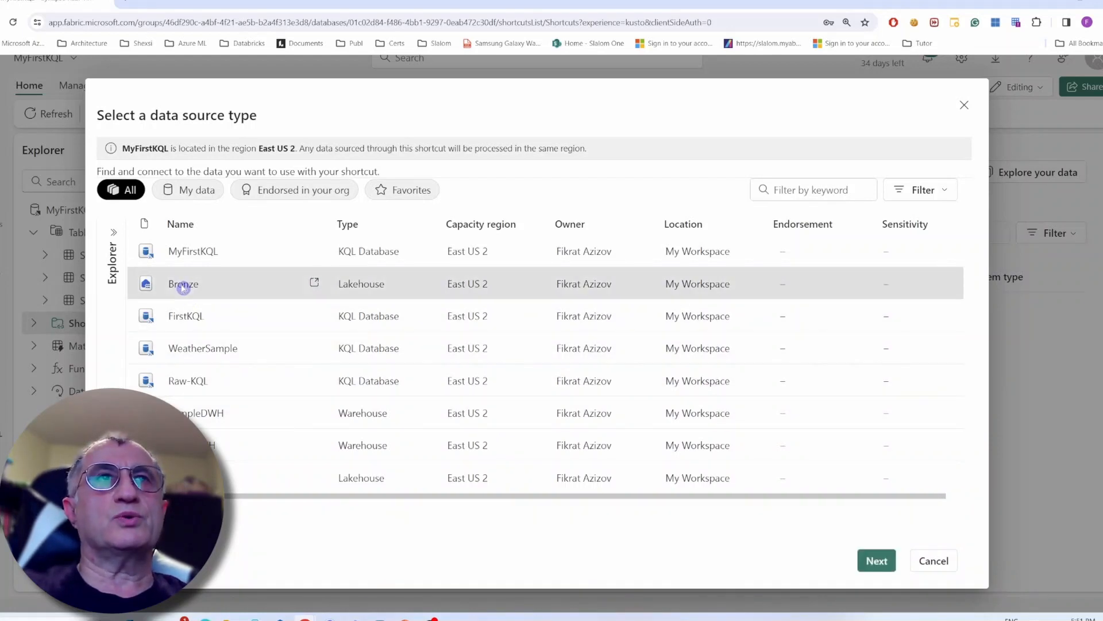
{"action": "left_click", "coordinate": [871, 561]}
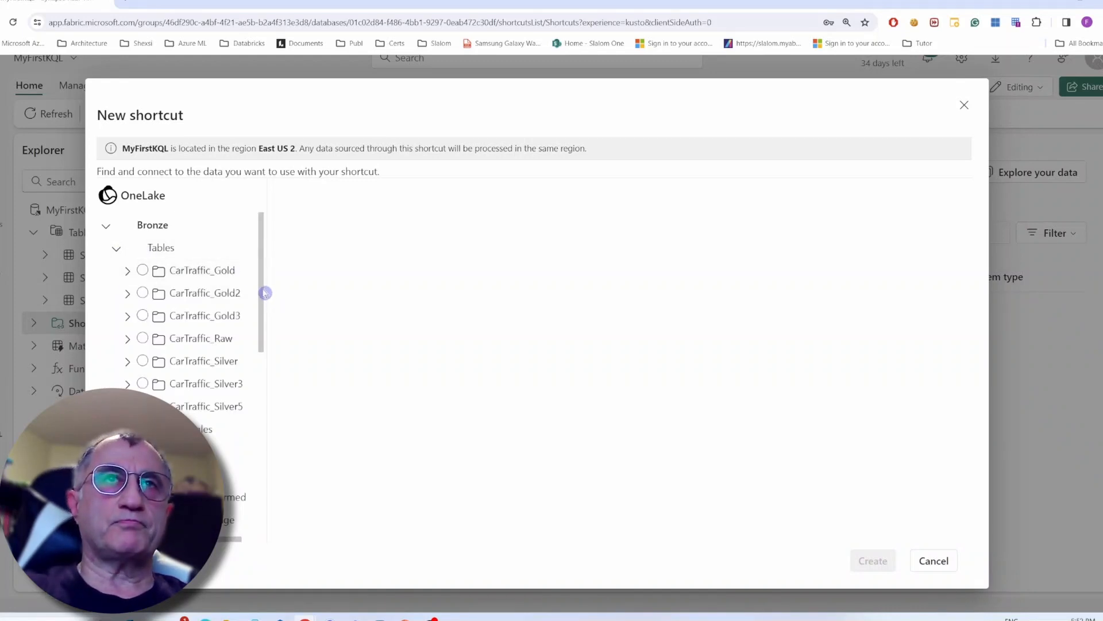
Create the shortcut to the Sales table of the Bronze lakehouse and close the completion notice.
{"action": "left_click_drag", "start_coordinate": [263, 291], "coordinate": [263, 458]}
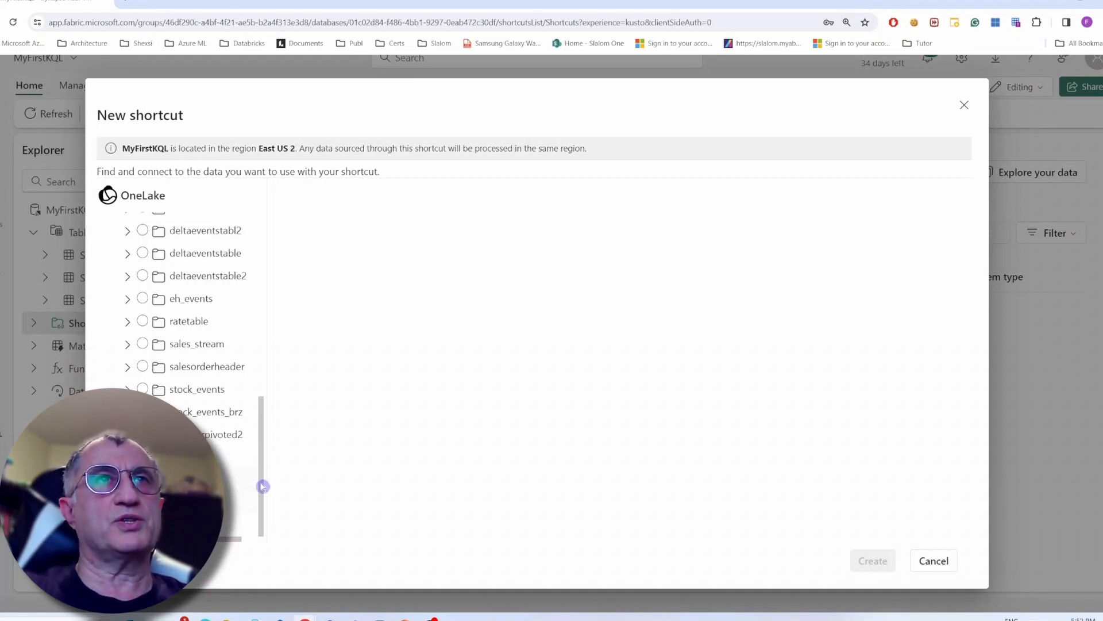
{"action": "left_click_drag", "start_coordinate": [263, 485], "coordinate": [266, 333]}
{"action": "left_click", "coordinate": [142, 270]}
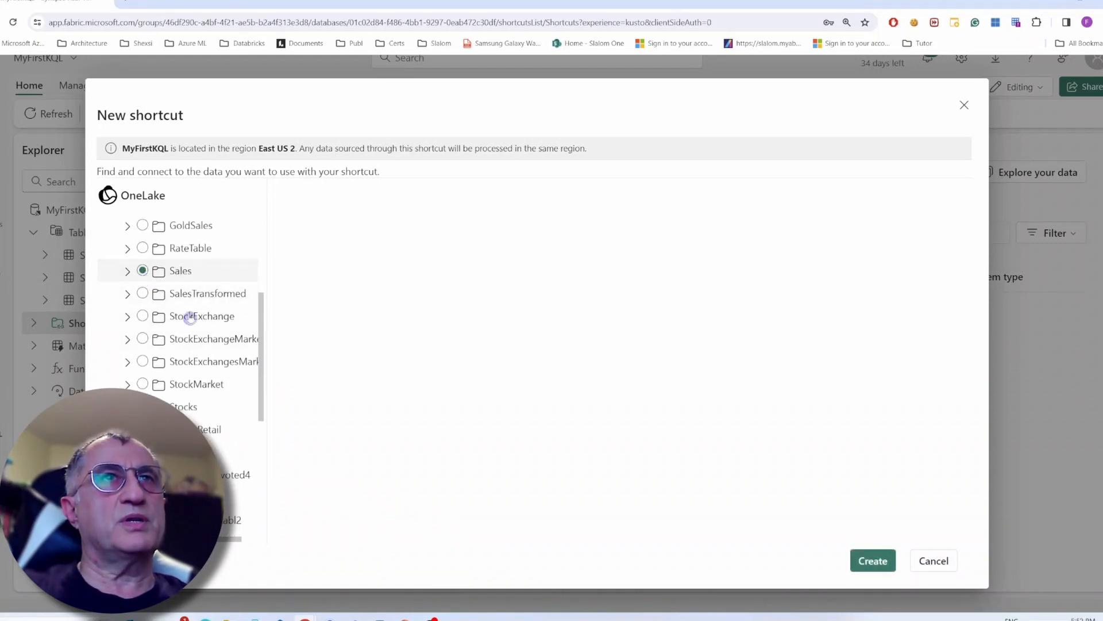
{"action": "left_click", "coordinate": [860, 568]}
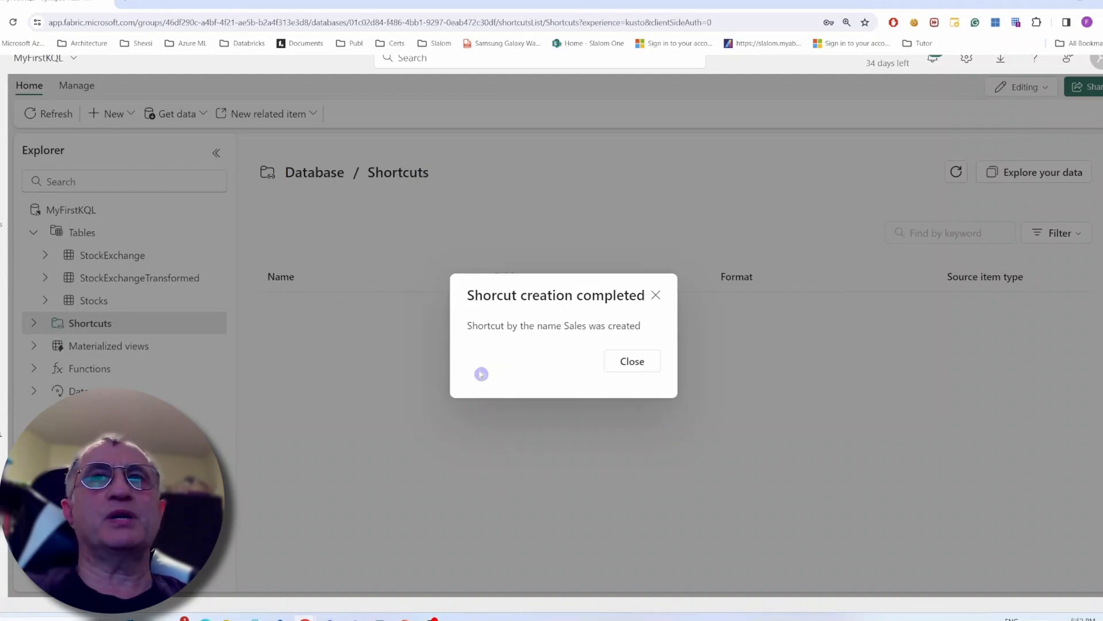
{"action": "left_click", "coordinate": [617, 367]}
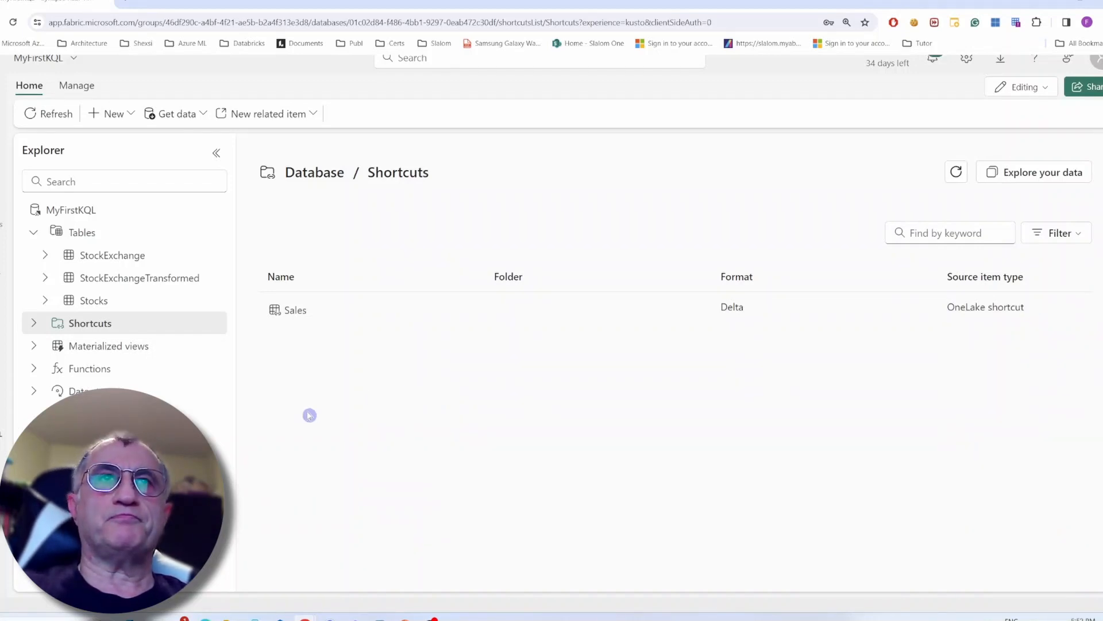
Query the Sales shortcut in the database's Shortcuts folder to show any 100 records.
{"action": "left_click", "coordinate": [35, 325]}
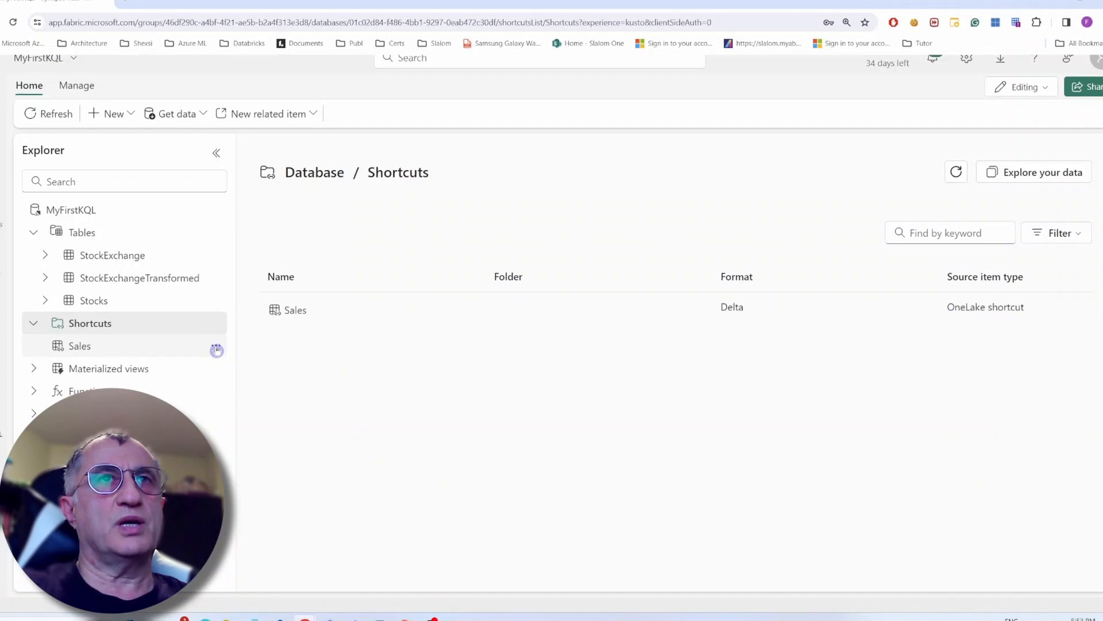
{"action": "left_click", "coordinate": [217, 350]}
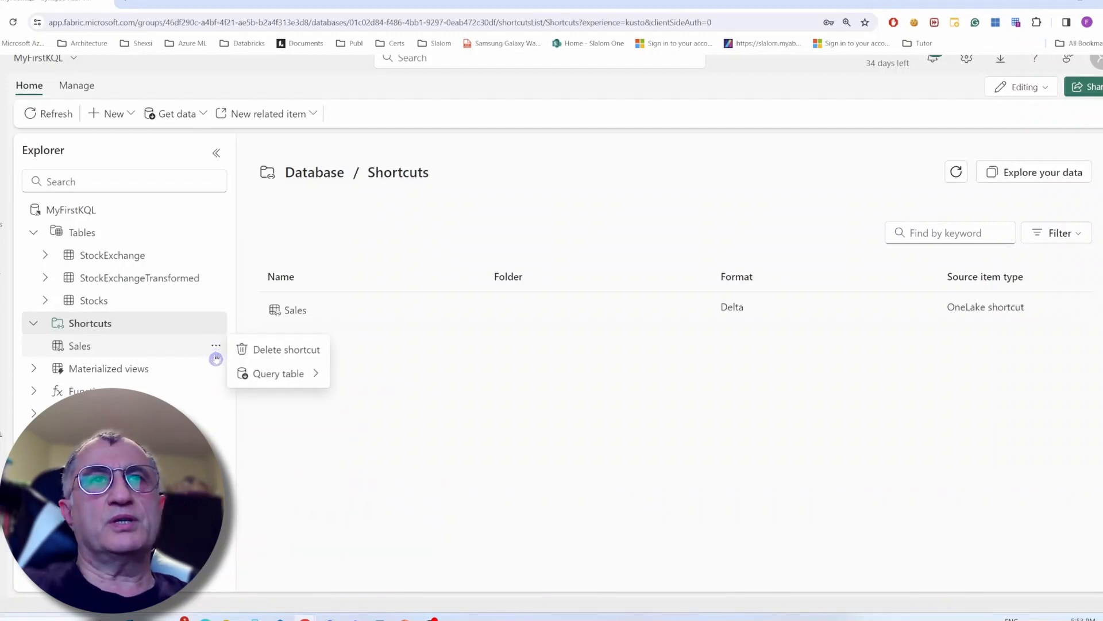
{"action": "mouse_move", "coordinate": [293, 374]}
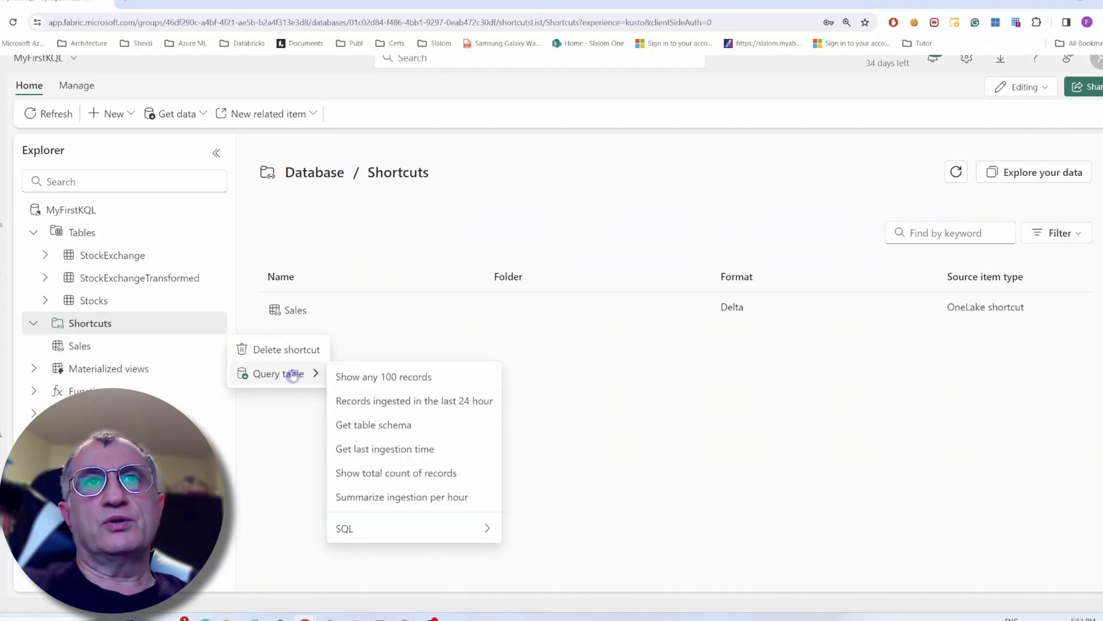
{"action": "left_click", "coordinate": [405, 379]}
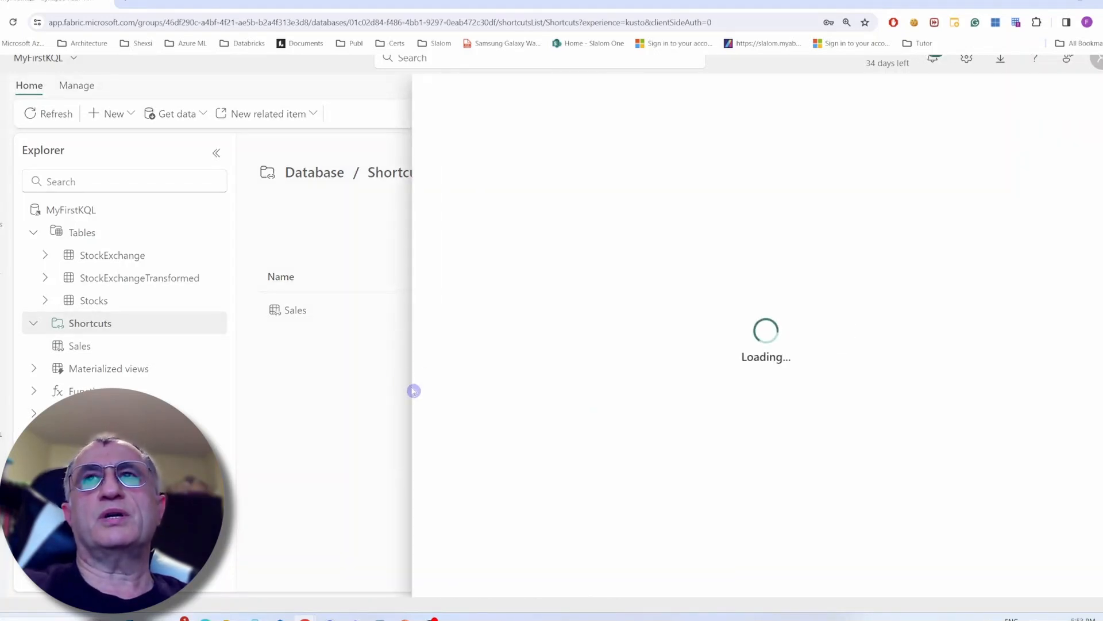